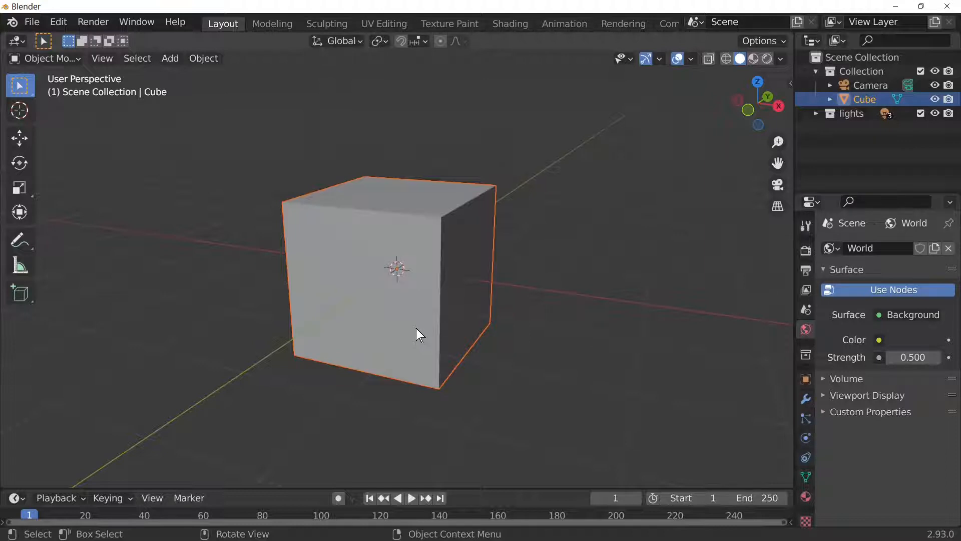
- Delete the default cube from the scene
scroll(415, 329, "down", 2)
scroll(446, 332, "up", 5)
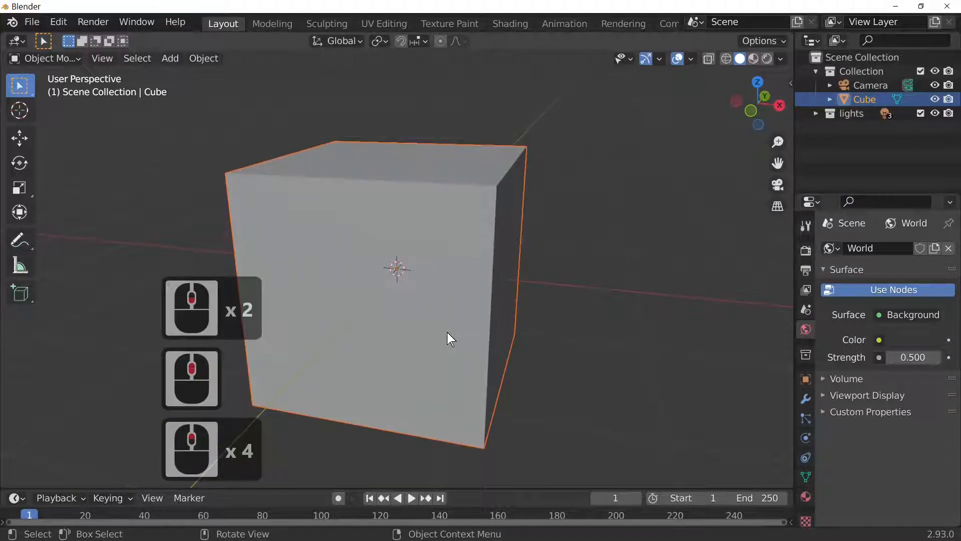
key("x")
left_click(400, 302)
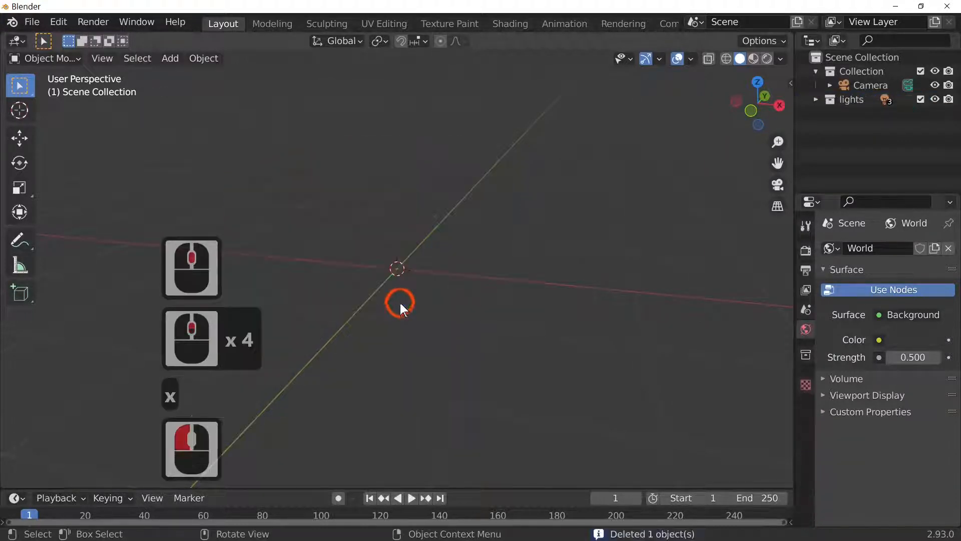
- Load chess.png from the 0 chess folder as a reference image
scroll(425, 320, "up", 3)
middle_click_drag(439, 327, 453, 329)
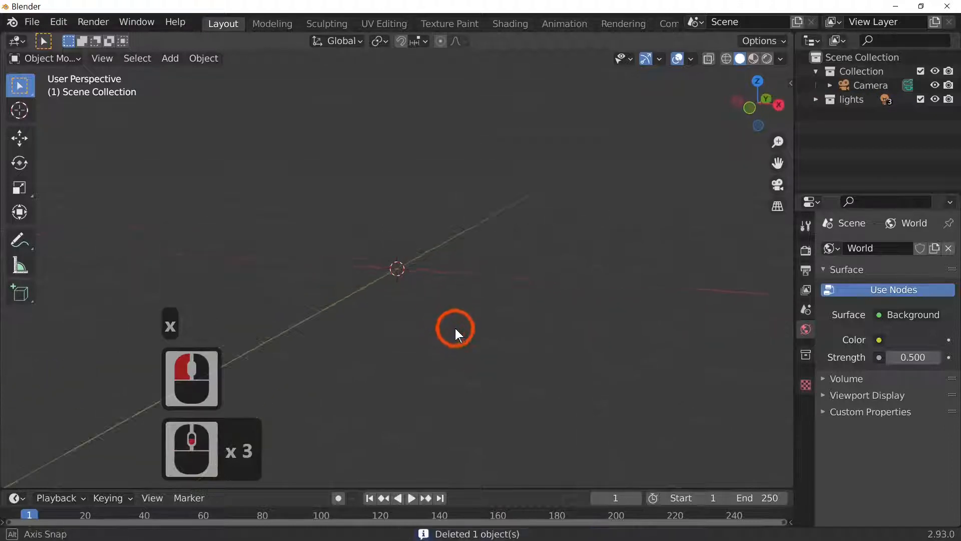
left_click(170, 58)
left_click(496, 186)
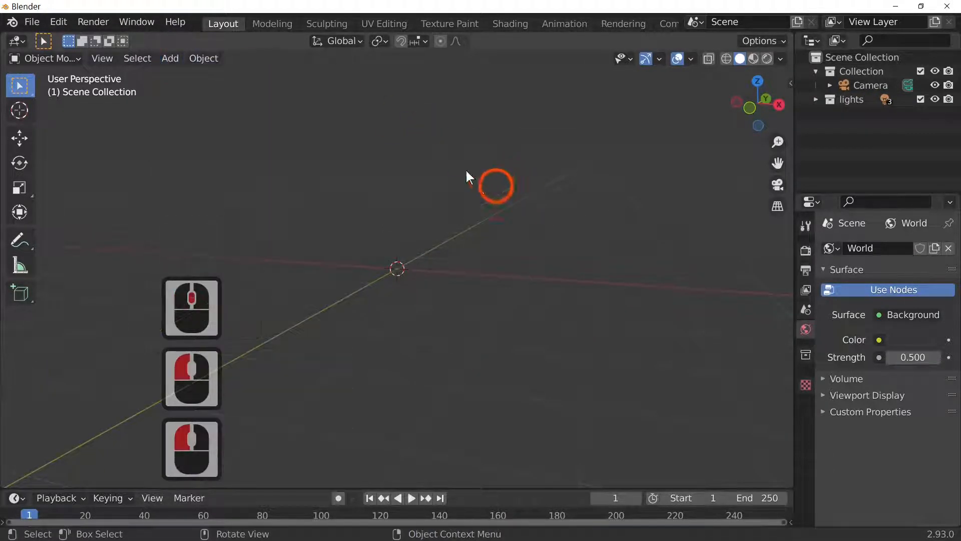
left_click(170, 58)
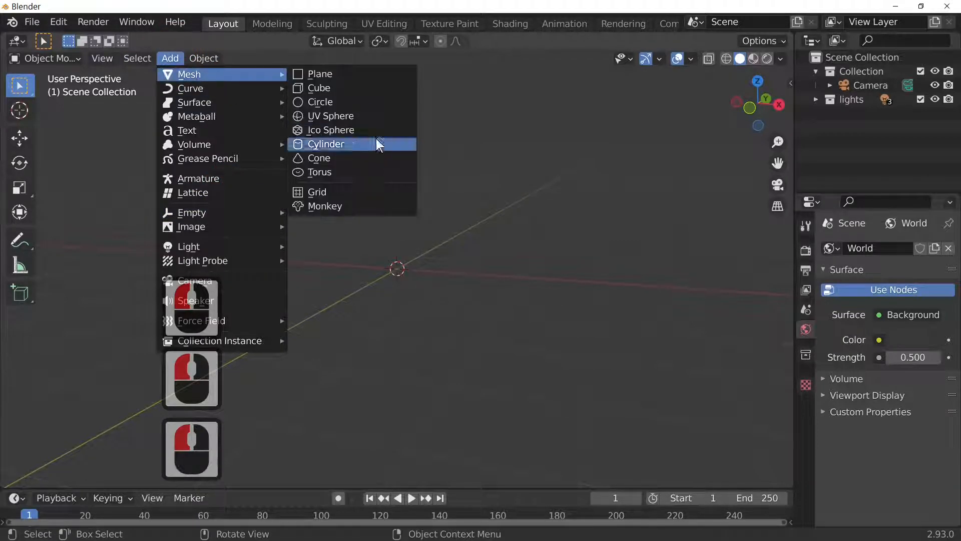
left_click(187, 194)
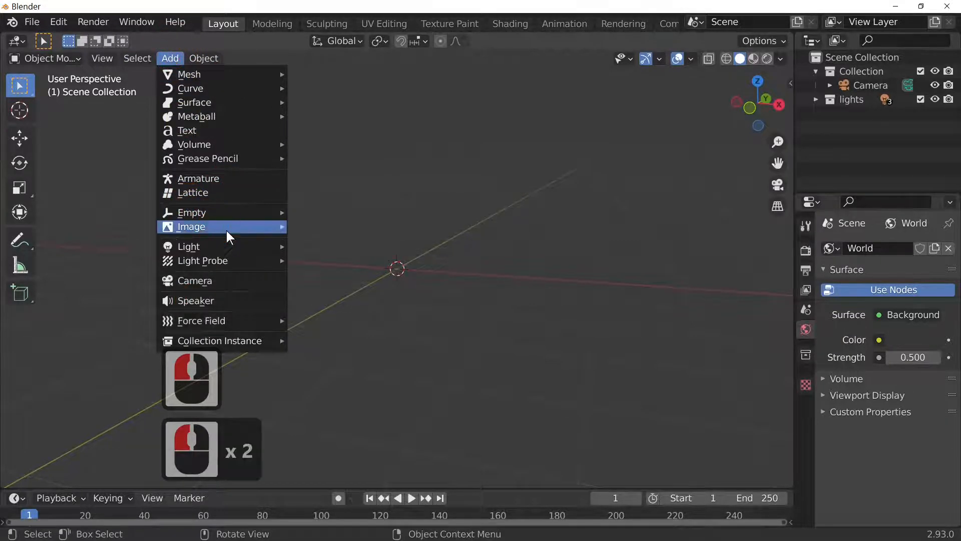
mouse_move(225, 232)
left_click(346, 226)
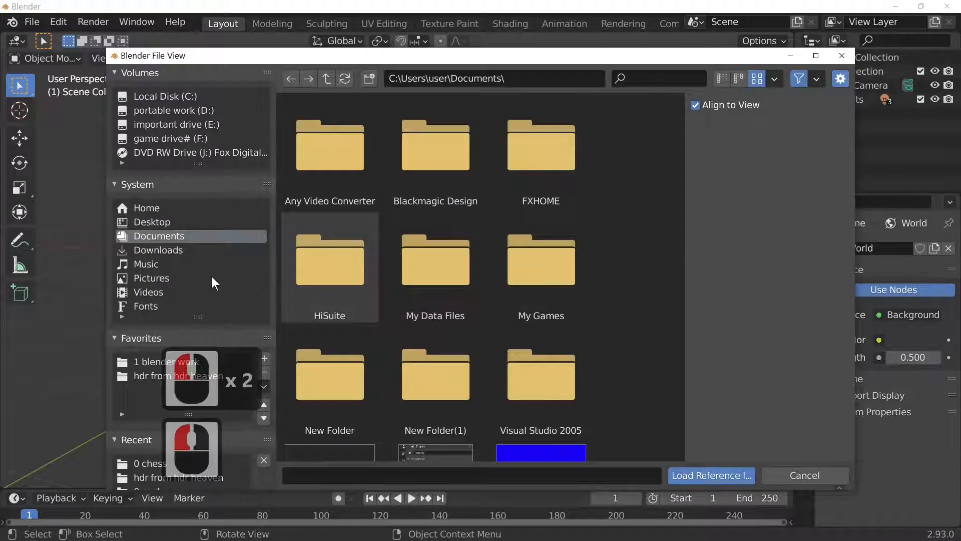
scroll(142, 389, "down", 4)
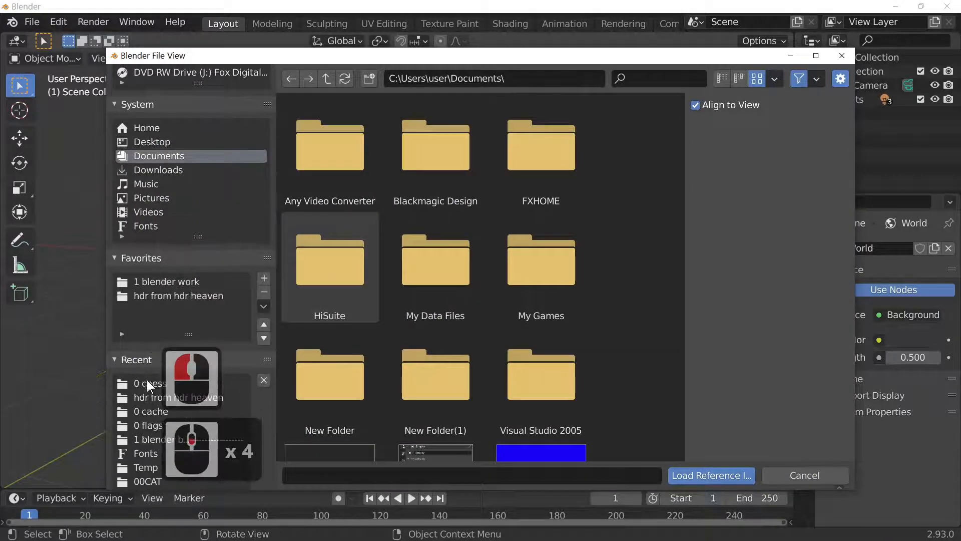
left_click(146, 383)
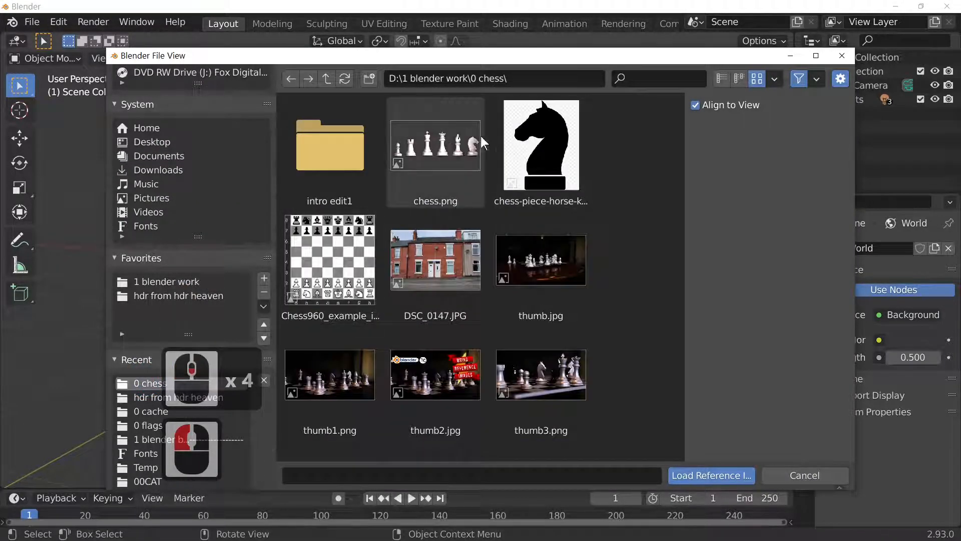
double_click(454, 150)
- Set the reference image's rotation to 90° on X, 0° on Y and 0° on Z, working in front view
middle_click_drag(548, 309, 418, 234)
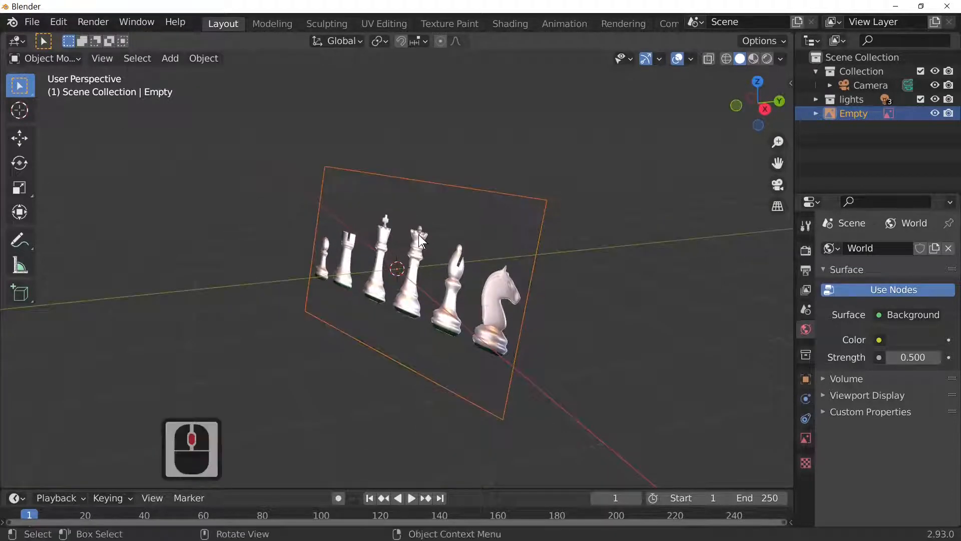
key("KP_1")
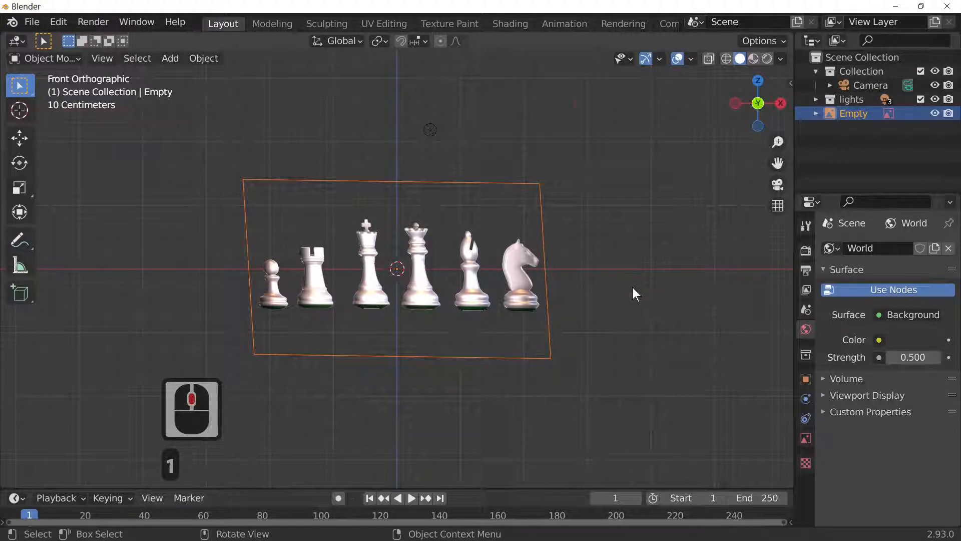
key("n")
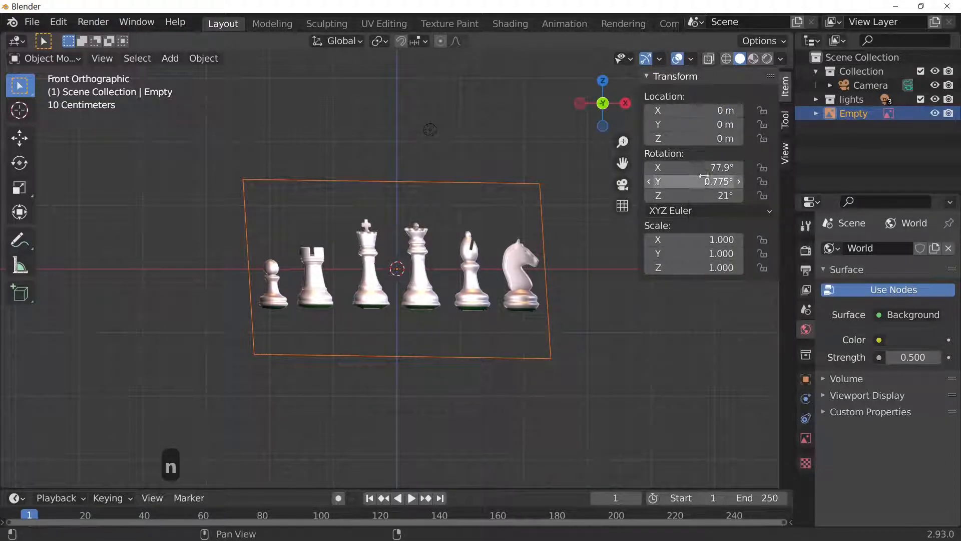
left_click(702, 196)
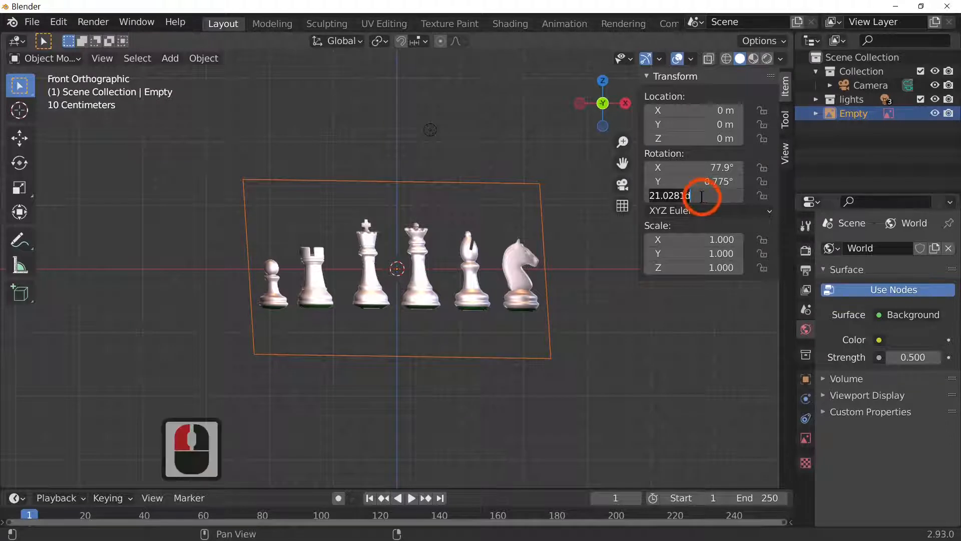
type("0")
key("Return")
left_click(701, 181)
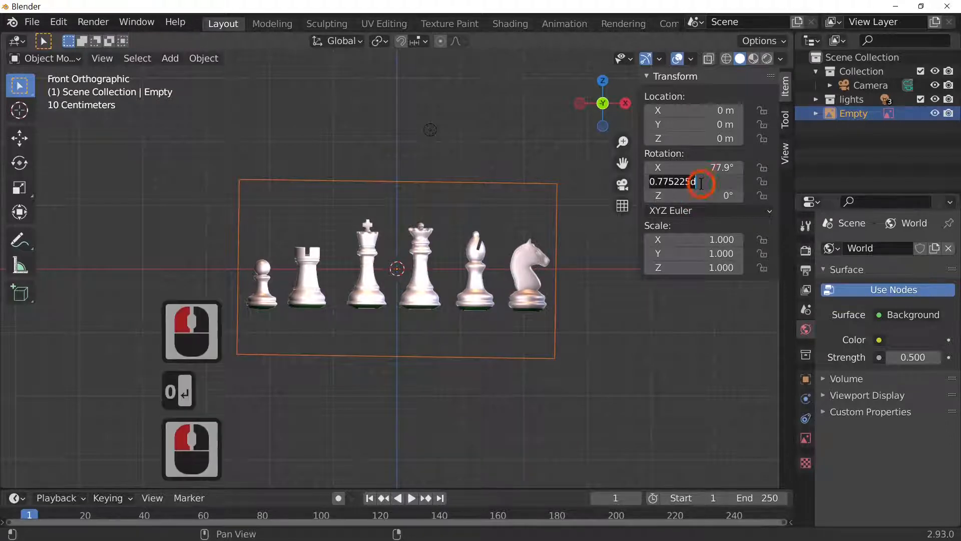
type("0")
key("Return")
left_click(705, 169)
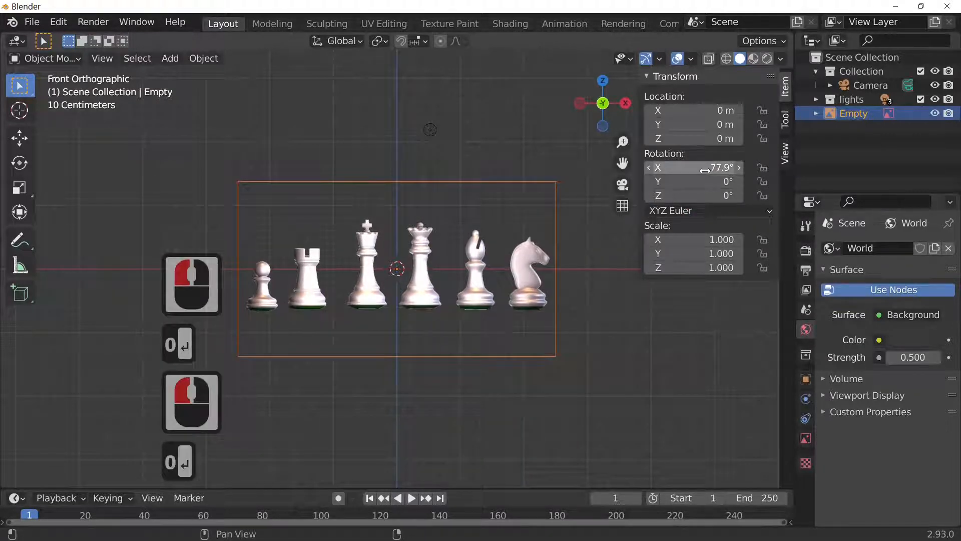
type("90")
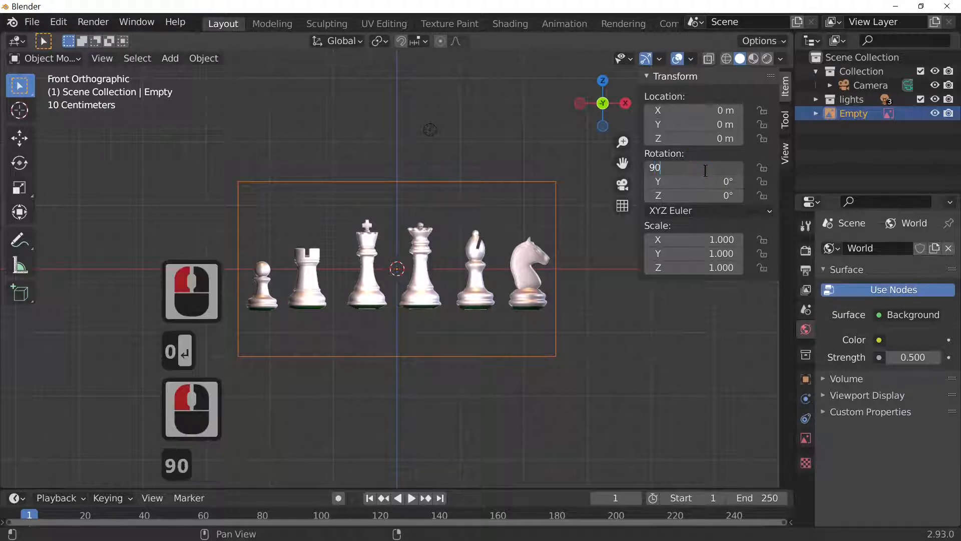
key("Return")
- Lay the reference image flat with an X rotation of 0°, and stand it upright again at 90°
middle_click_drag(520, 345, 440, 369)
left_click(690, 167)
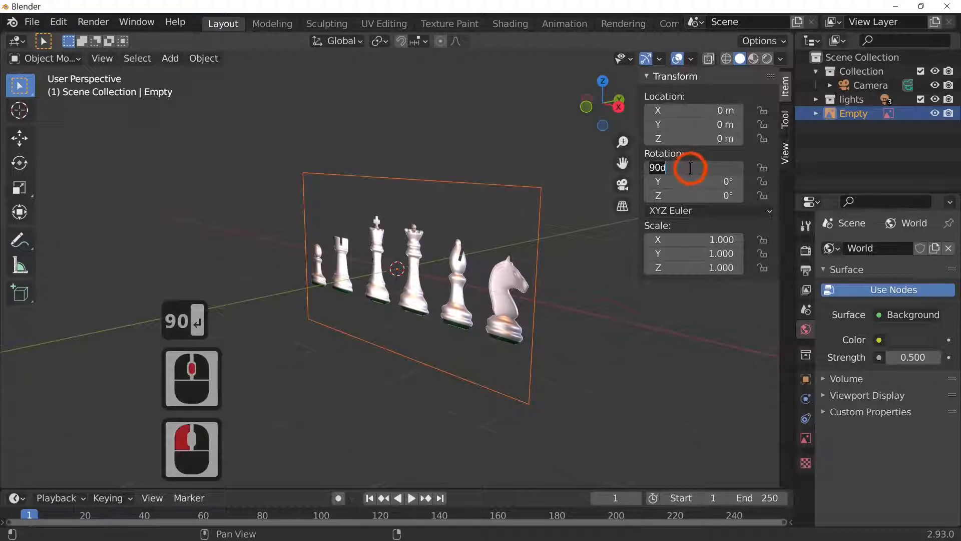
type("0")
key("Return")
middle_click_drag(437, 298, 499, 346)
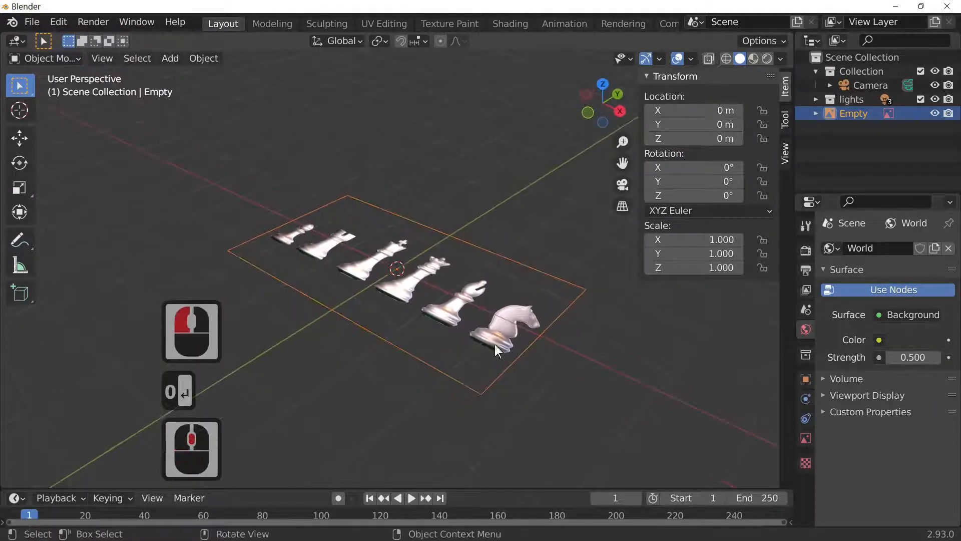
left_click(700, 168)
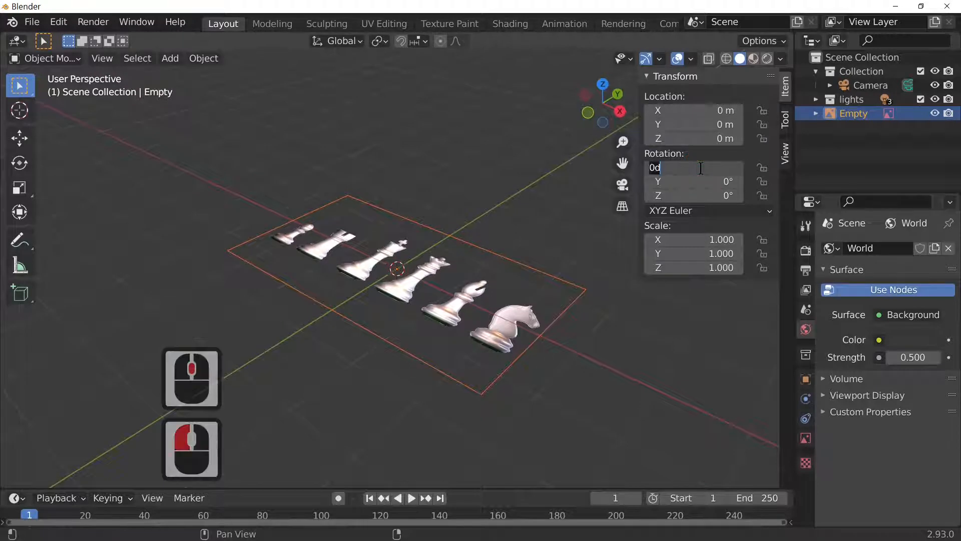
type("90")
key("Return")
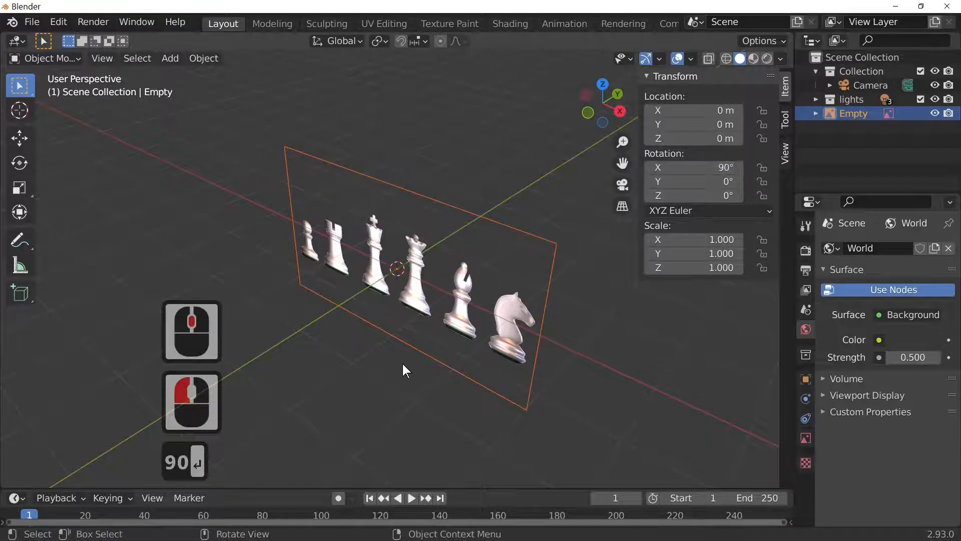
key("g")
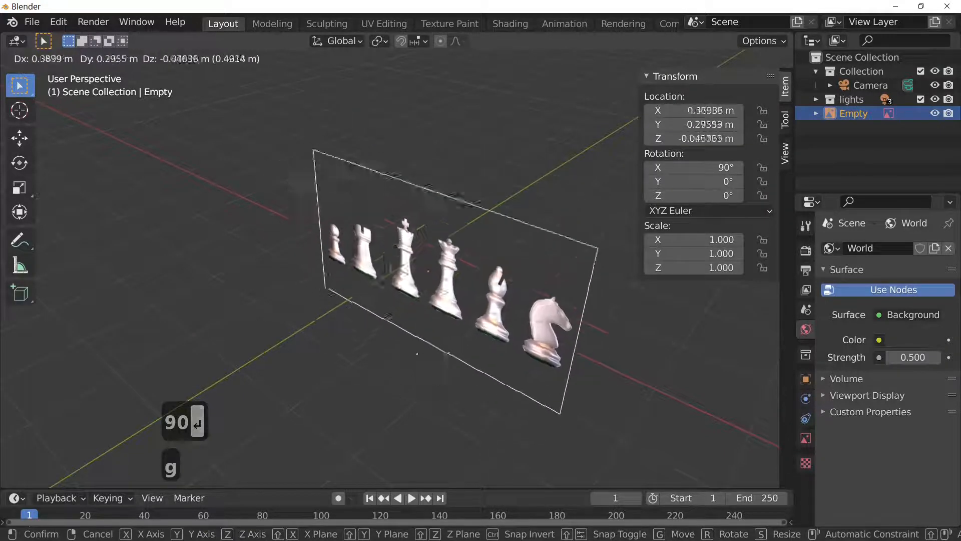
left_click(398, 378)
key("ctrl+z")
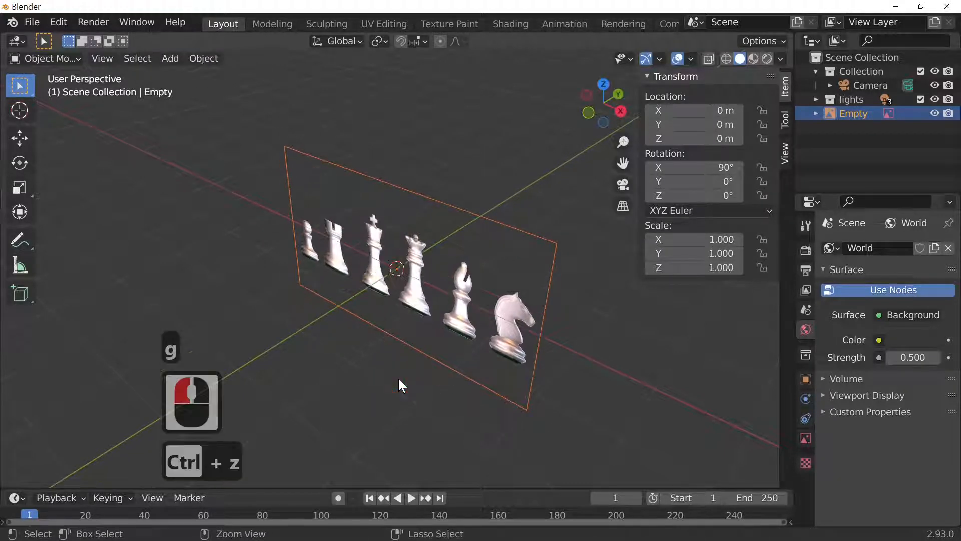
- Move the reference image back along the Y axis to about 2.67 m from the origin
key("g")
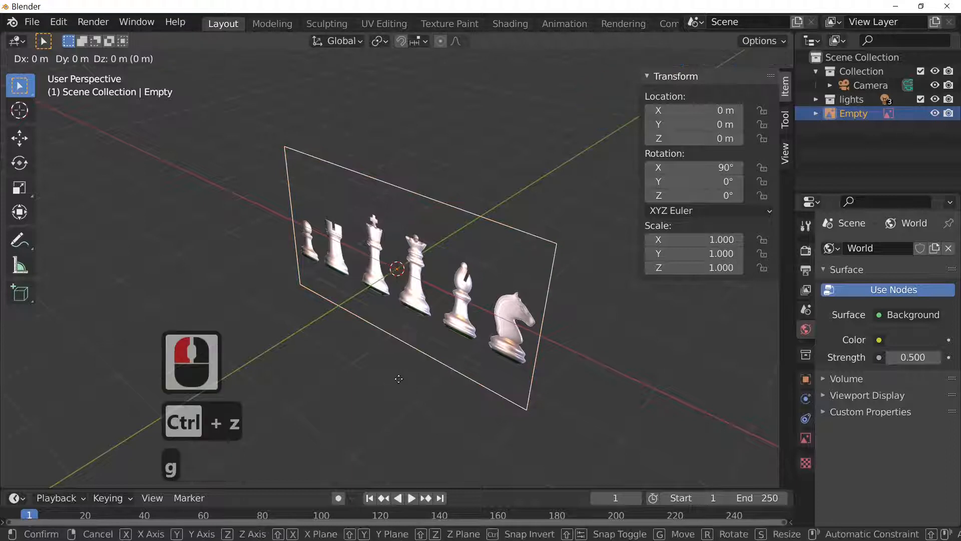
key("y")
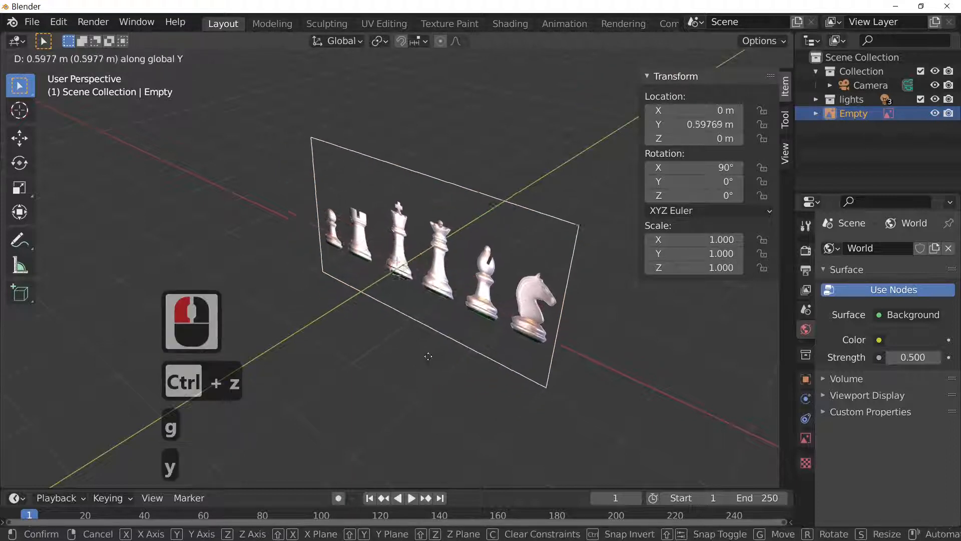
left_click(487, 313)
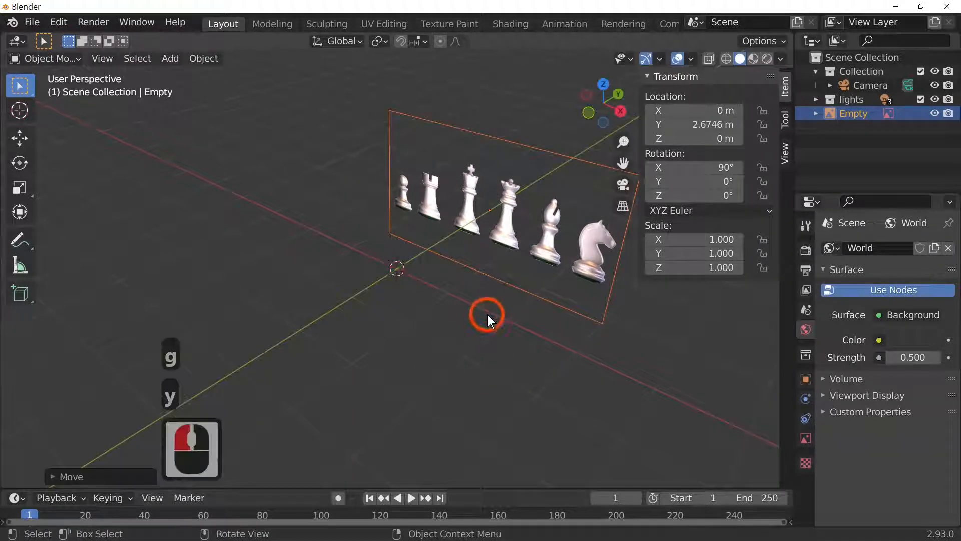
- Add a UV sphere at the origin with the scene in front orthographic view
middle_click_drag(485, 382, 538, 334)
scroll(524, 346, "up", 2)
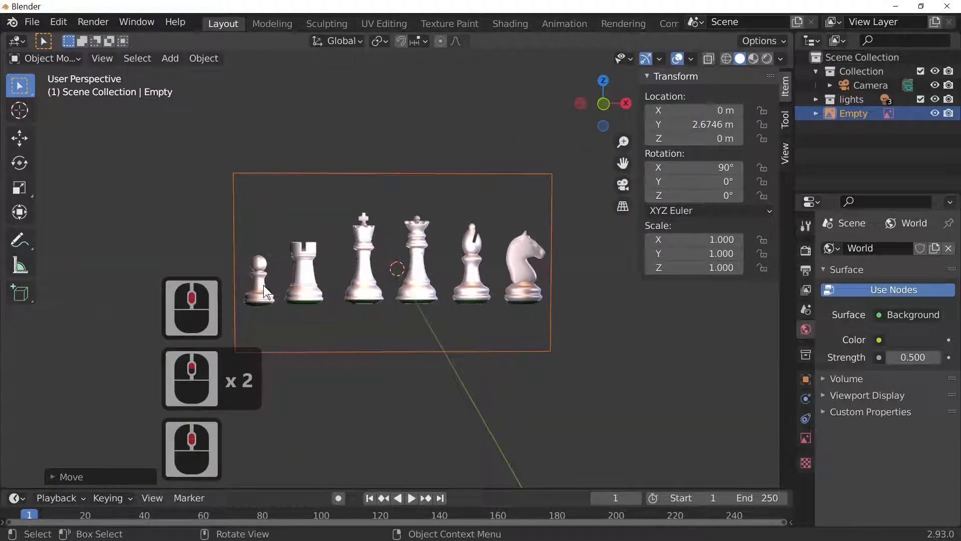
middle_click_drag(296, 293, 386, 344)
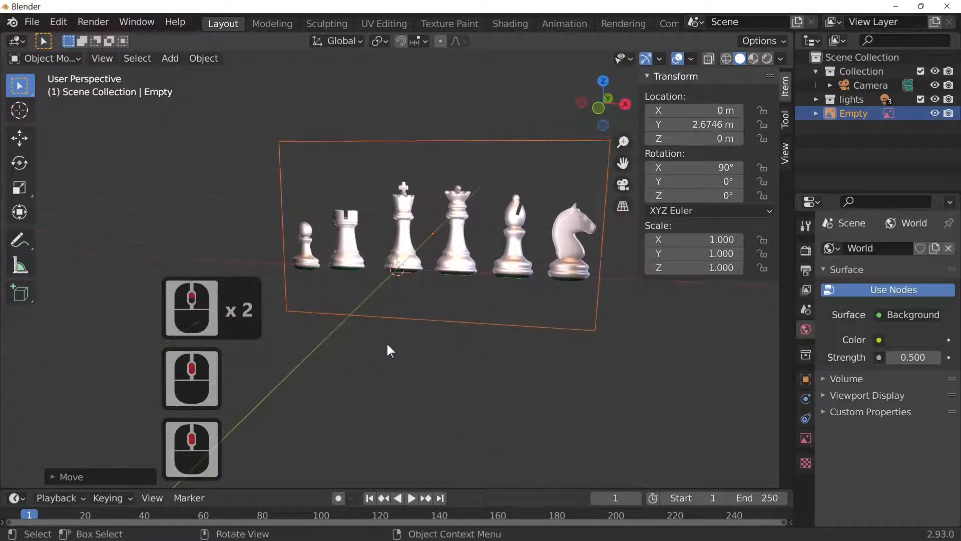
key("KP_1")
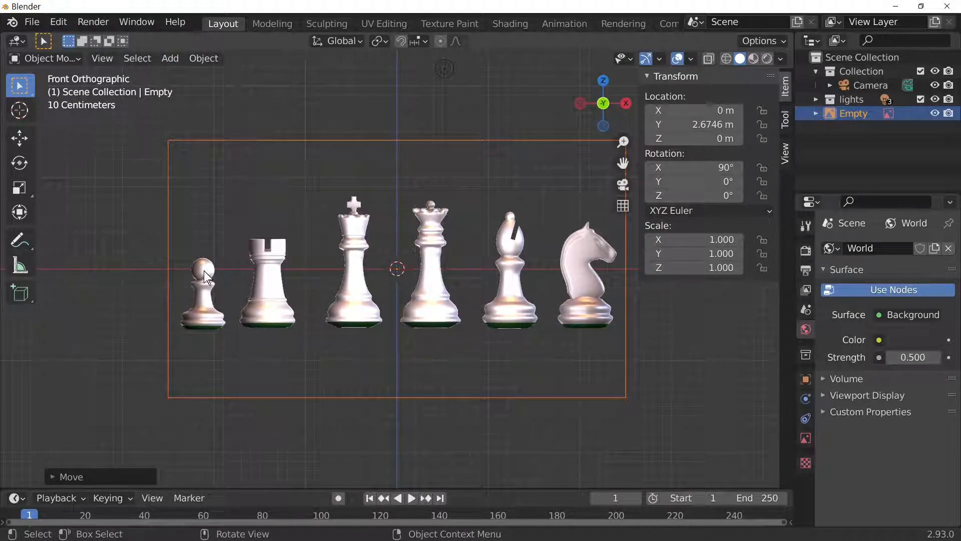
left_click(169, 58)
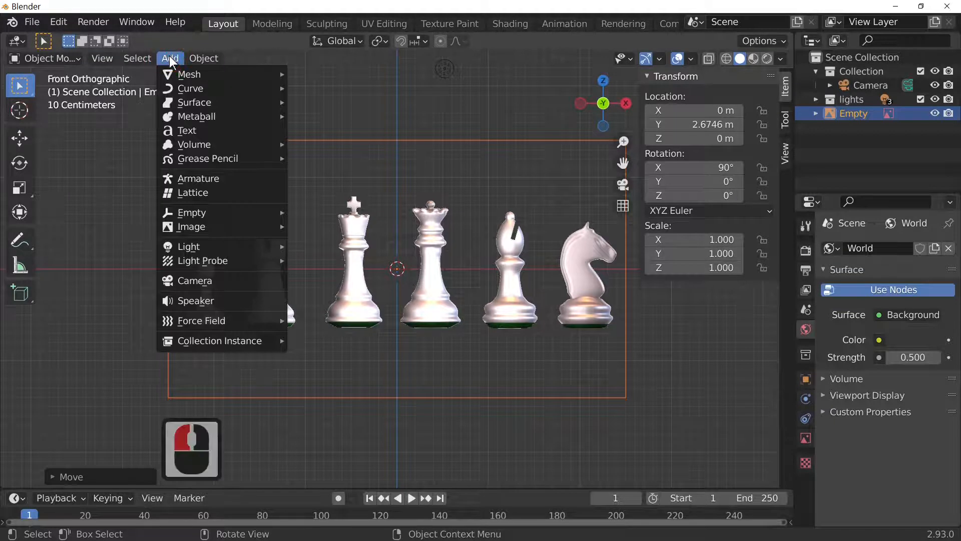
mouse_move(197, 73)
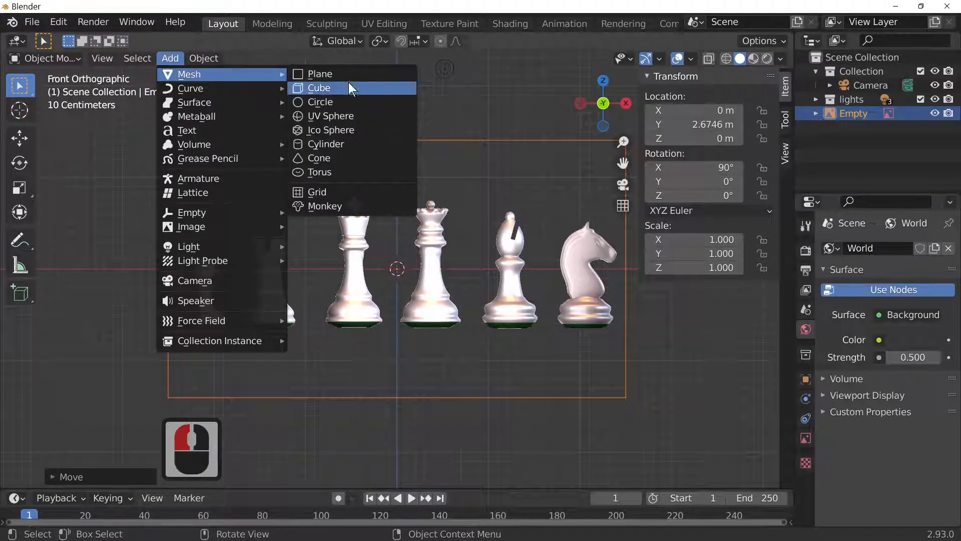
left_click(341, 118)
scroll(521, 337, "up", 3)
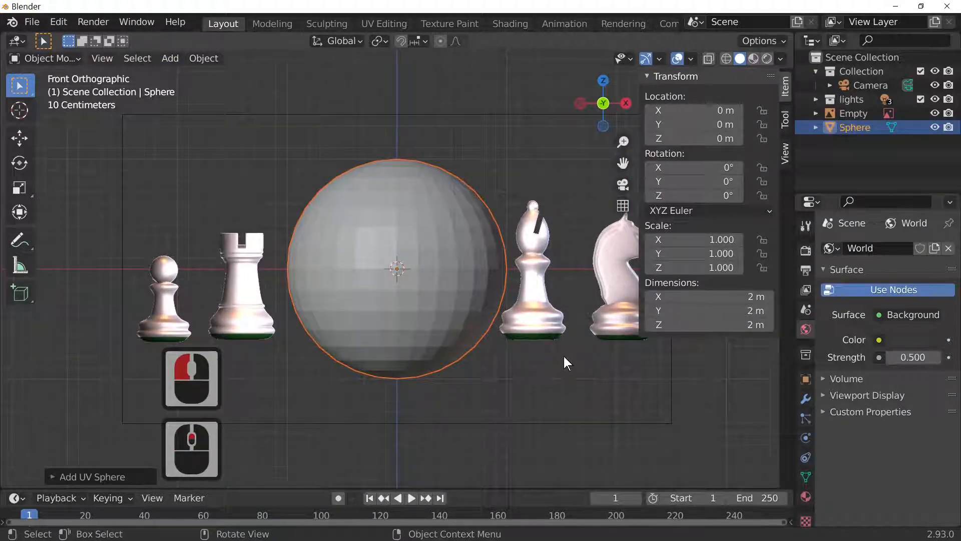
- Scale the sphere down to about 0.077 and move it along X to about -2.12 m, over the pawn's head
key("s")
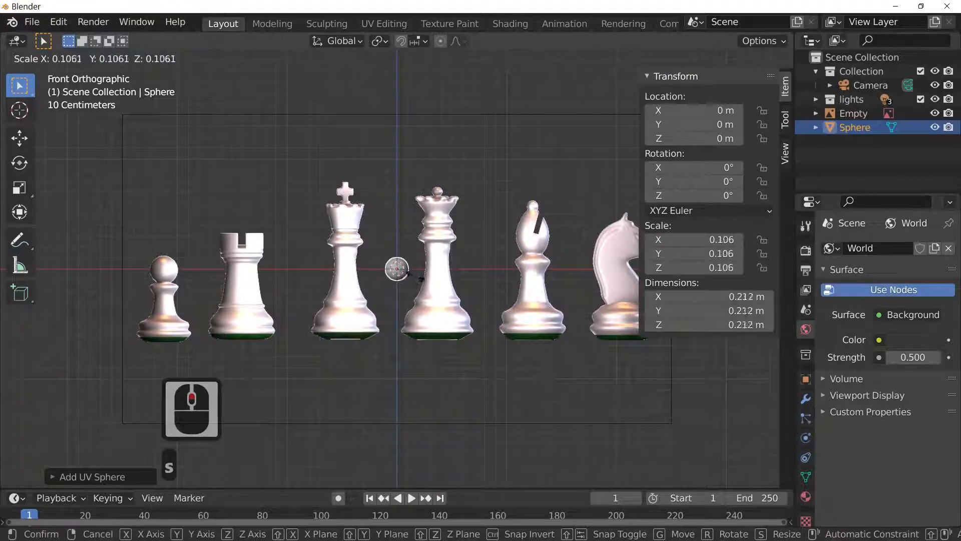
left_click(410, 277)
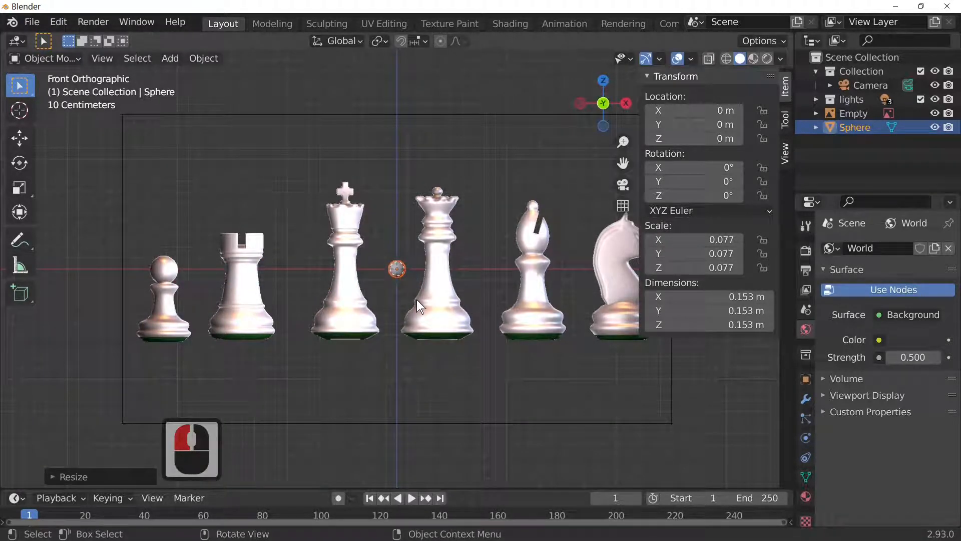
key("g")
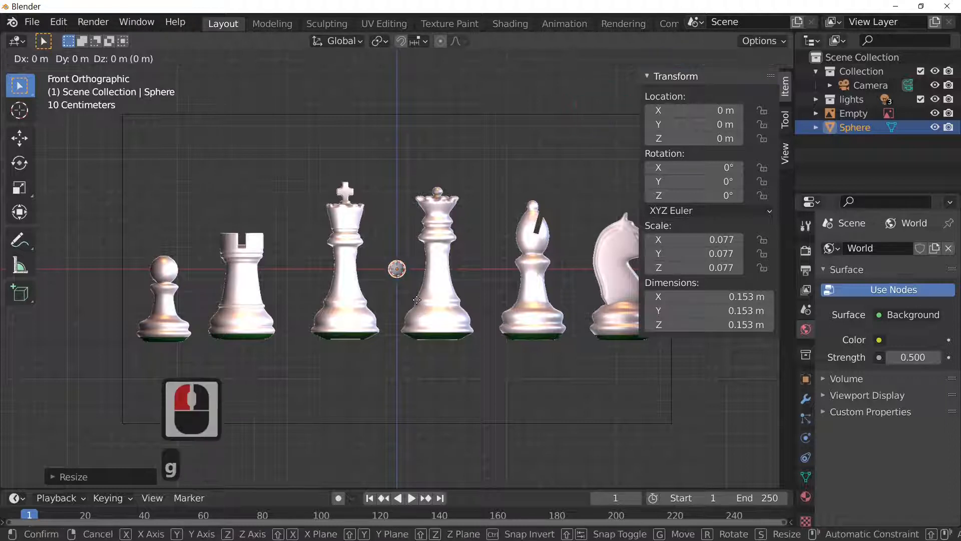
key("x")
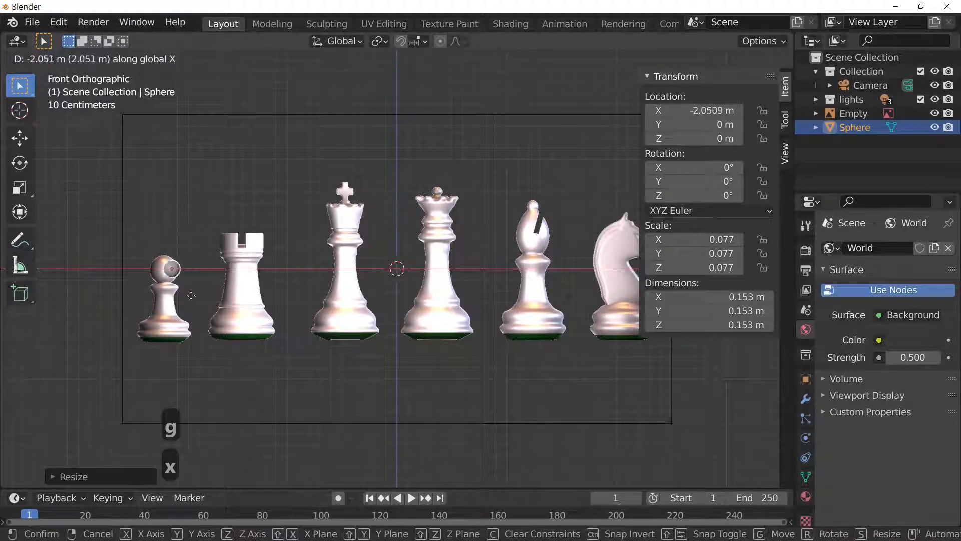
left_click(184, 295)
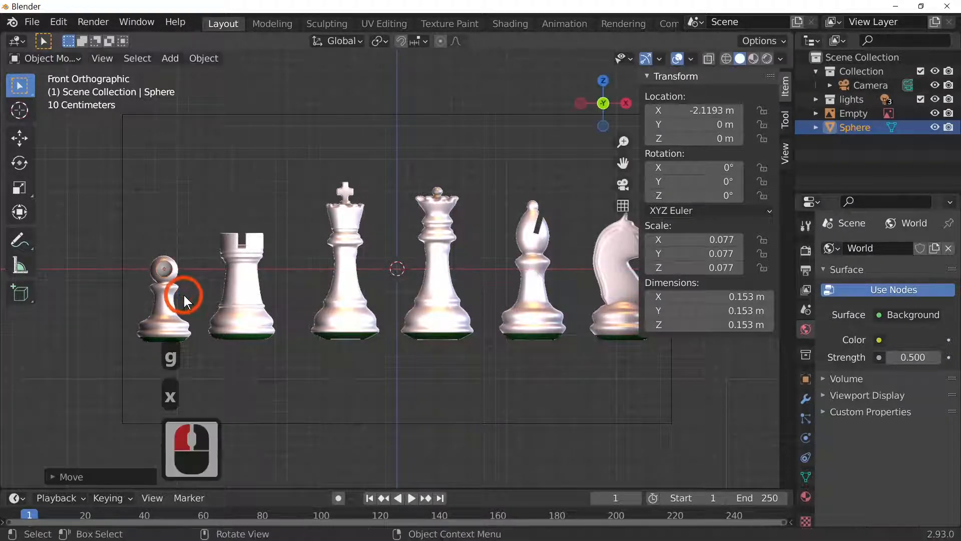
- Enlarge the sphere to a scale of about 0.120 to approach the size of the reference pawn's head
key("KP_Decimal")
scroll(348, 311, "down", 6)
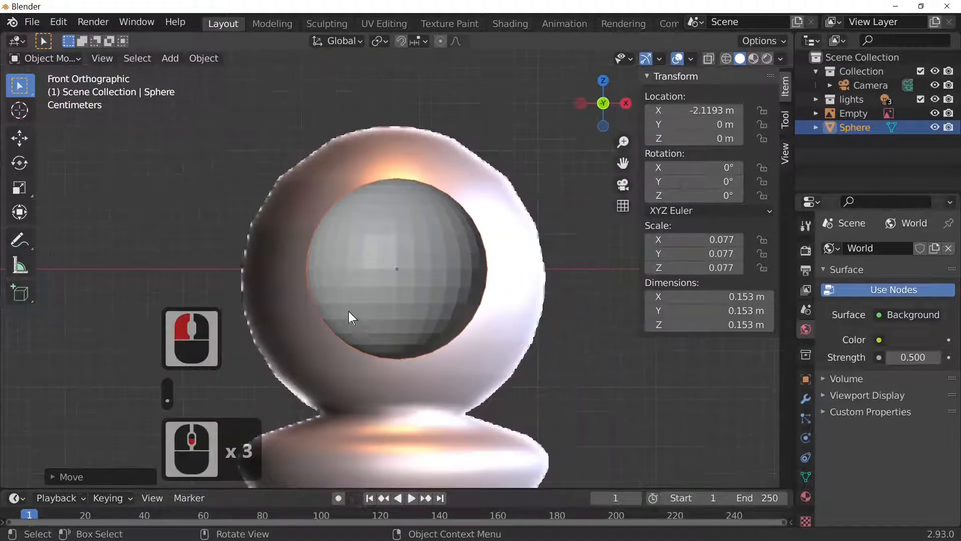
scroll(460, 316, "down", 5)
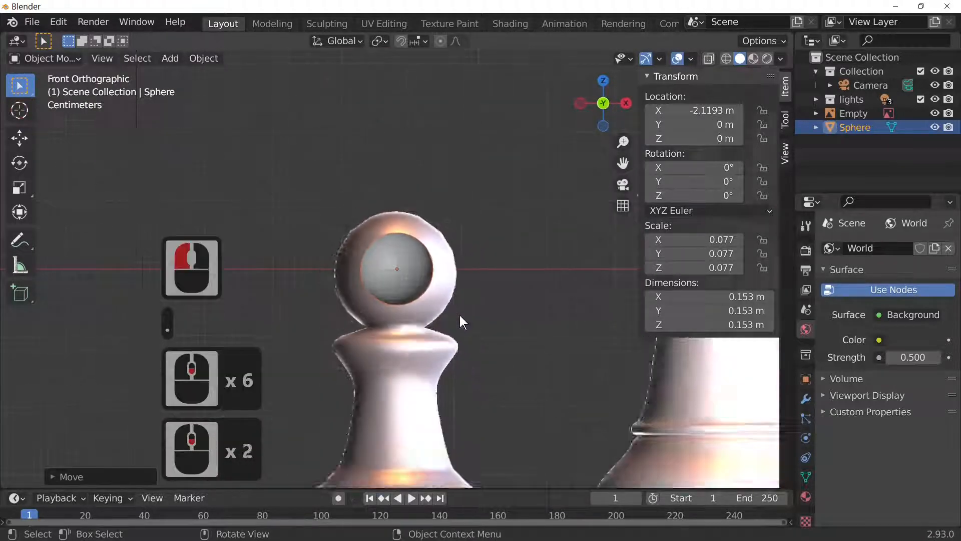
scroll(461, 317, "up", 4)
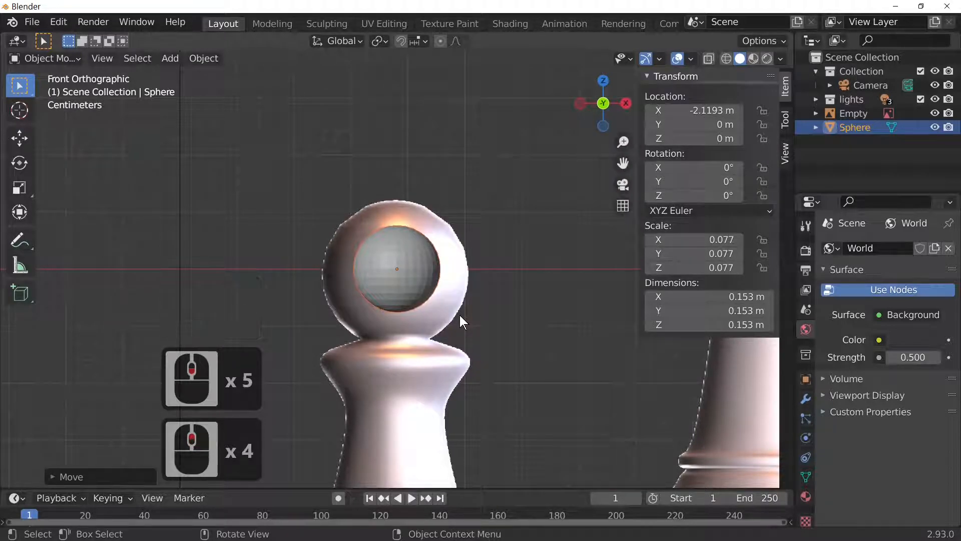
key("s")
right_click(510, 314)
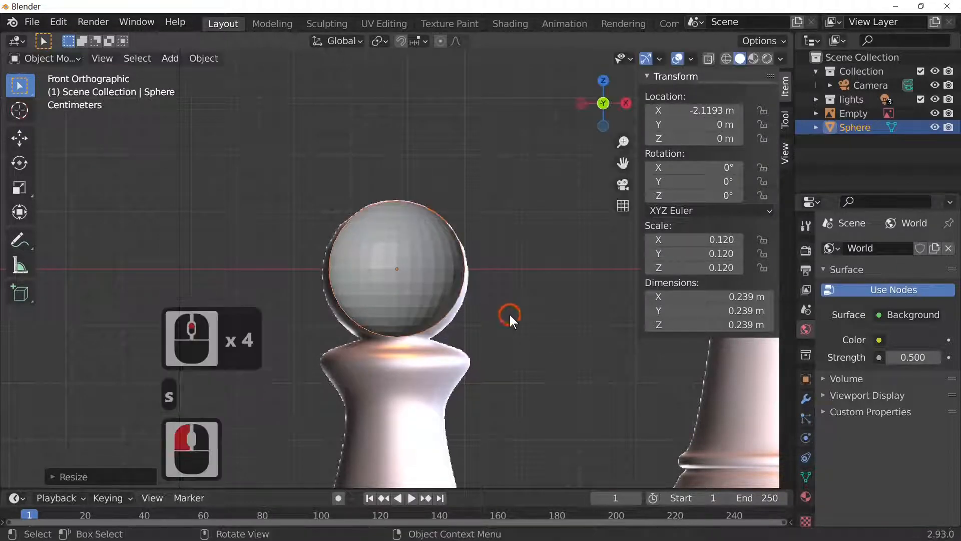
- Lower the sphere along Z to about -0.009 m and scale it to about 0.124 to match the pawn's head outline
key("g")
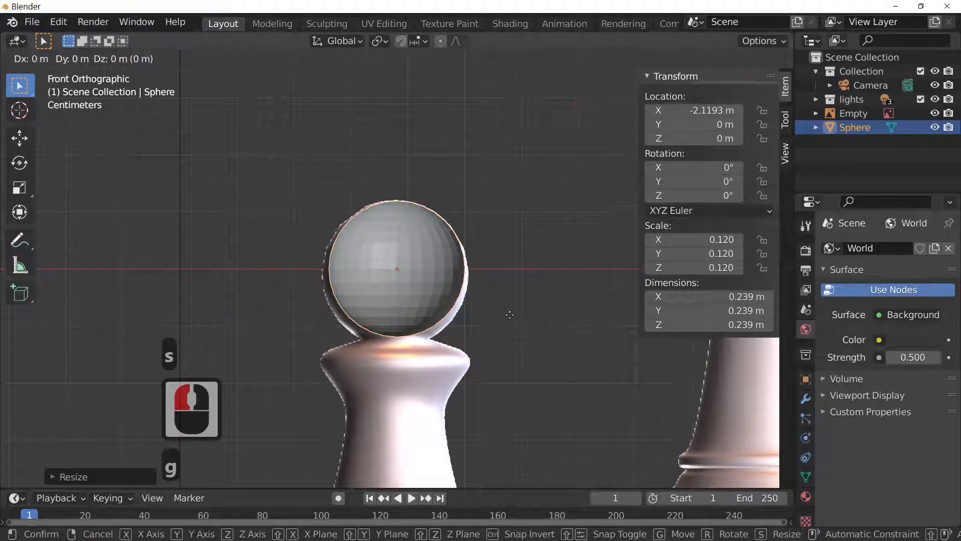
key("z")
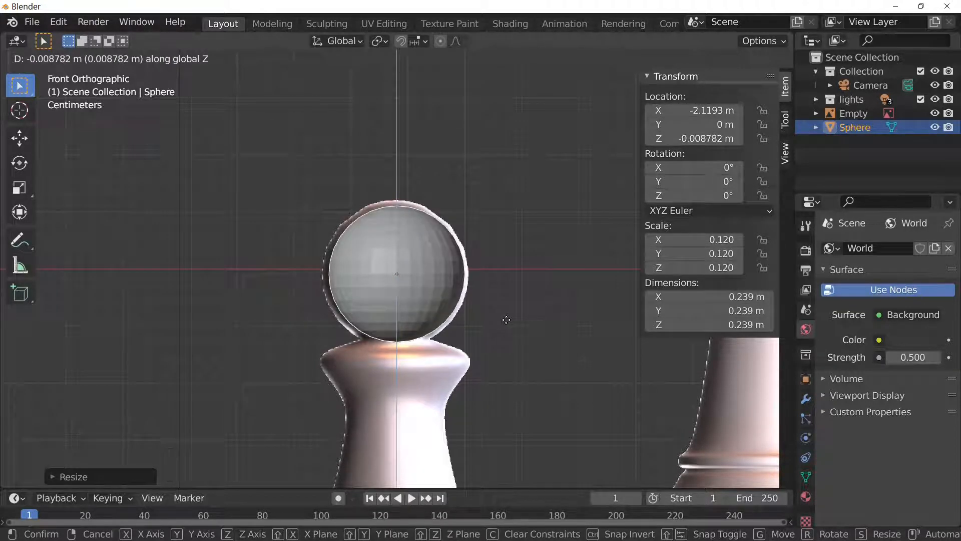
left_click(506, 319)
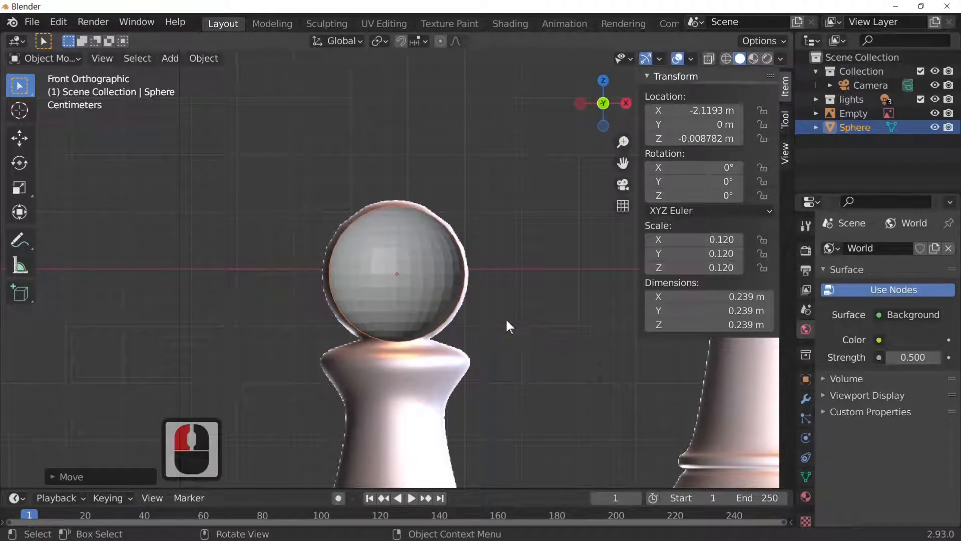
key("s")
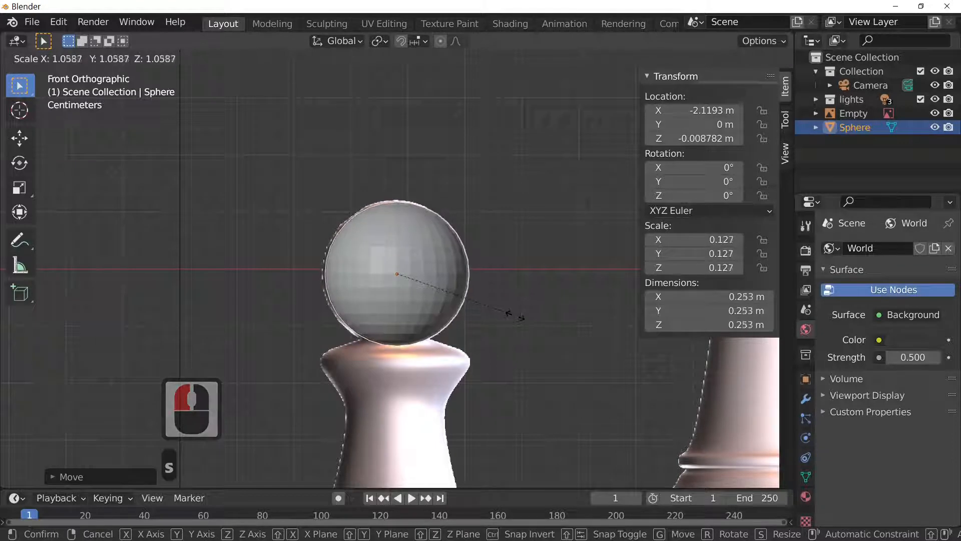
left_click(513, 311)
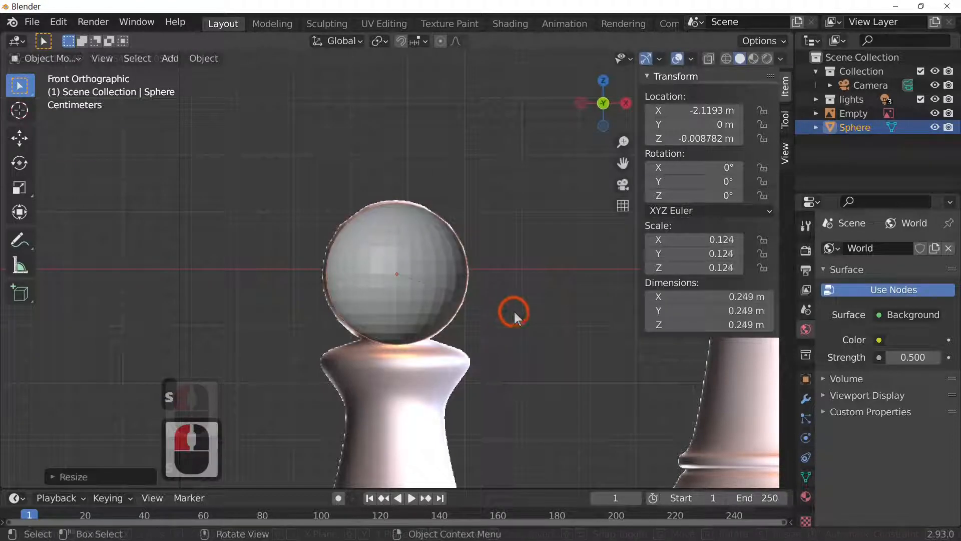
- Shade the sphere smooth and switch it to Edit Mode
right_click(438, 300)
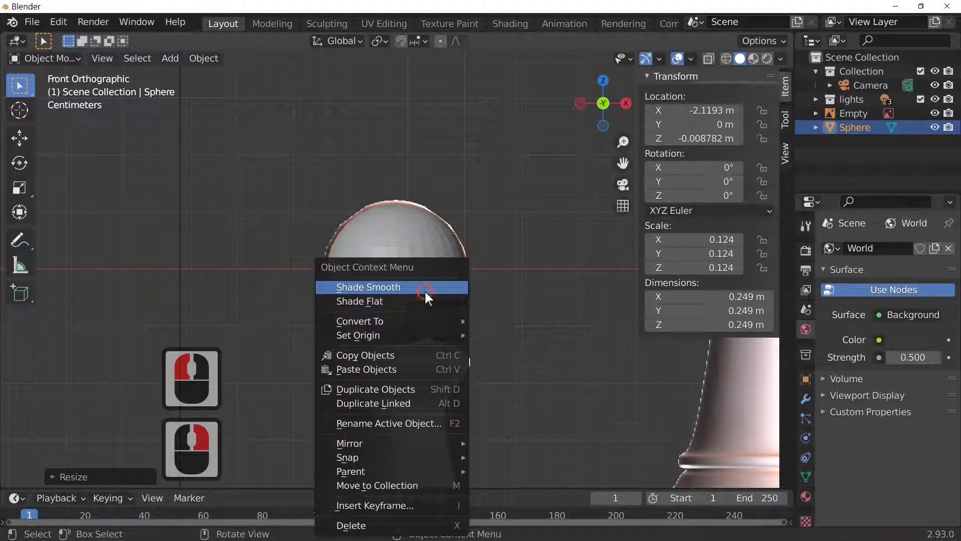
left_click(425, 291)
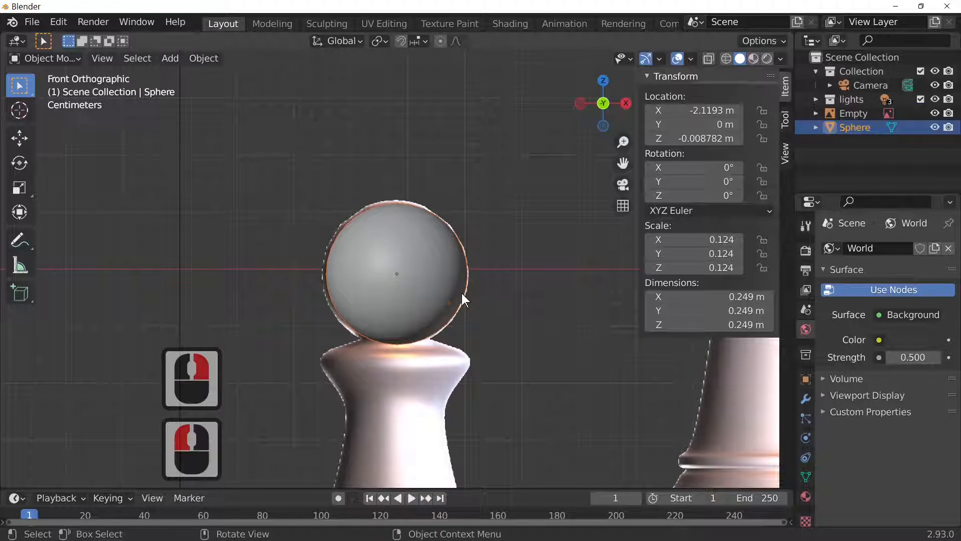
key("Tab")
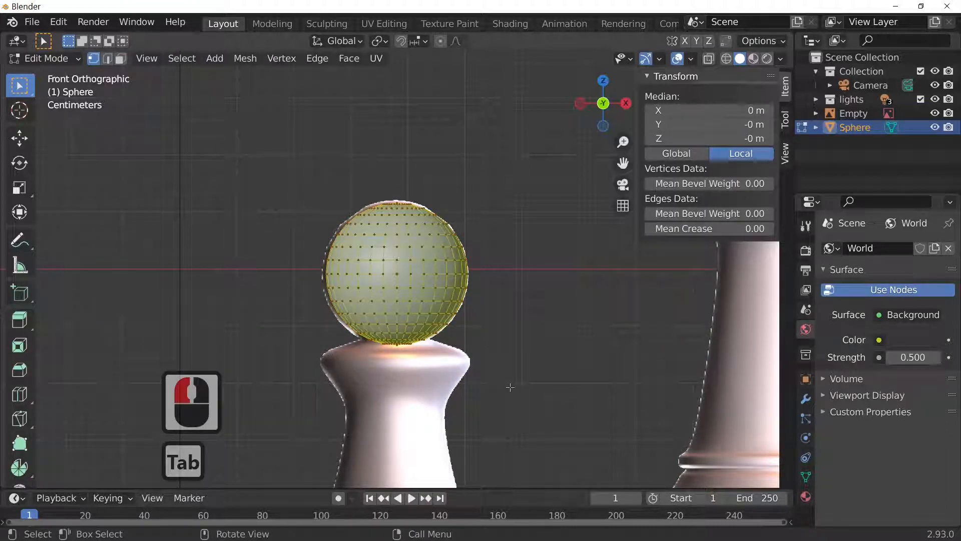
- Select the sphere's bottom pole vertex, expand the selection to the two surrounding rings, and delete the faces to open the underside
middle_click_drag(510, 387, 507, 228, "shift")
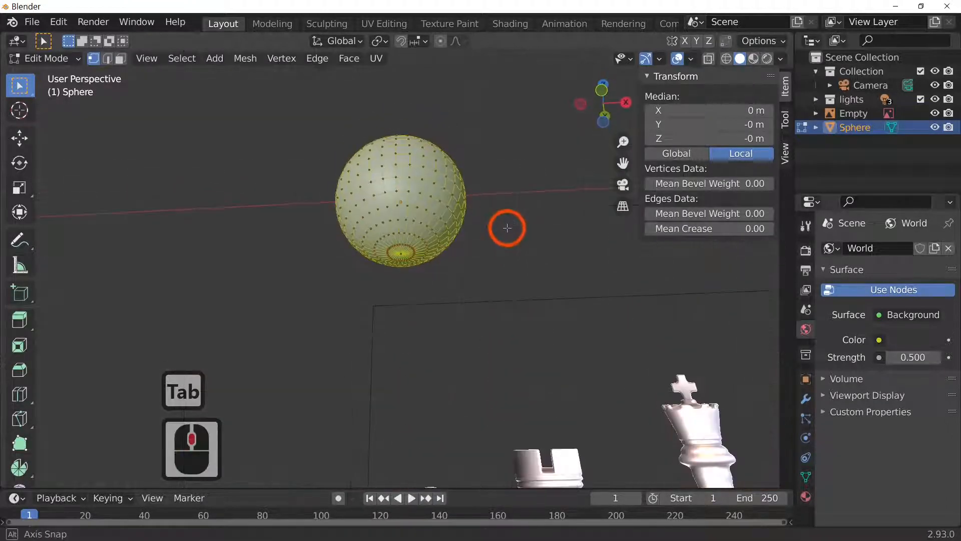
middle_click(496, 228)
left_click(375, 199)
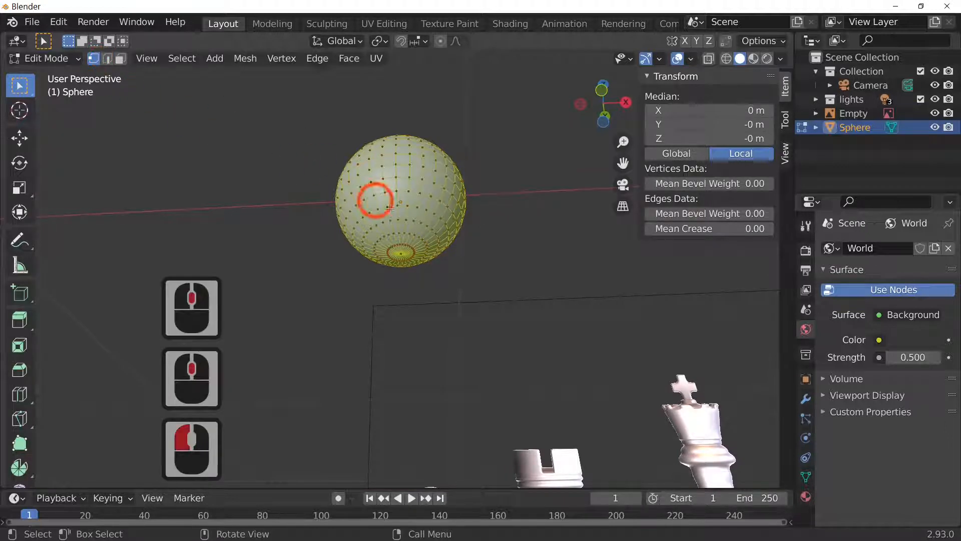
left_click(493, 283)
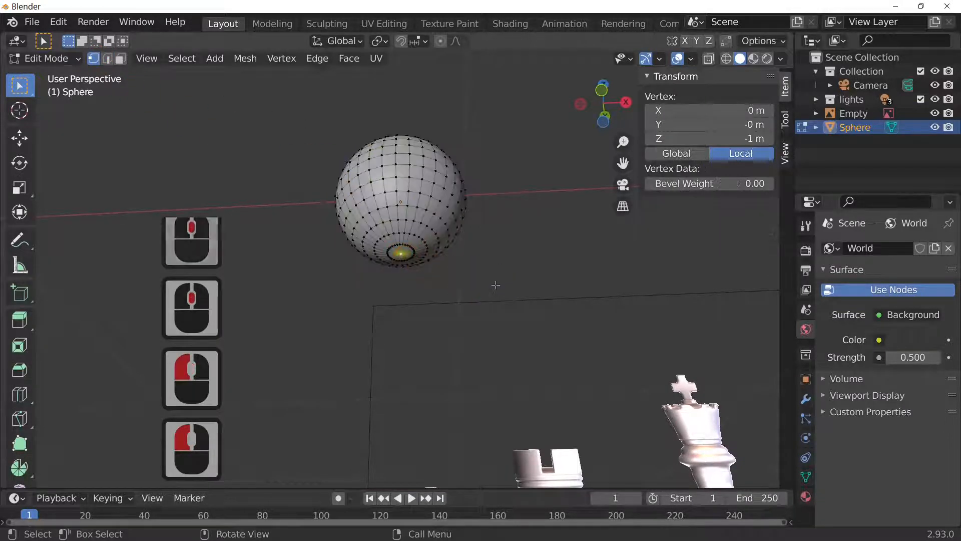
key("ctrl+KP_Add")
key("ctrl+KP_Add")
key("ctrl+KP_Add")
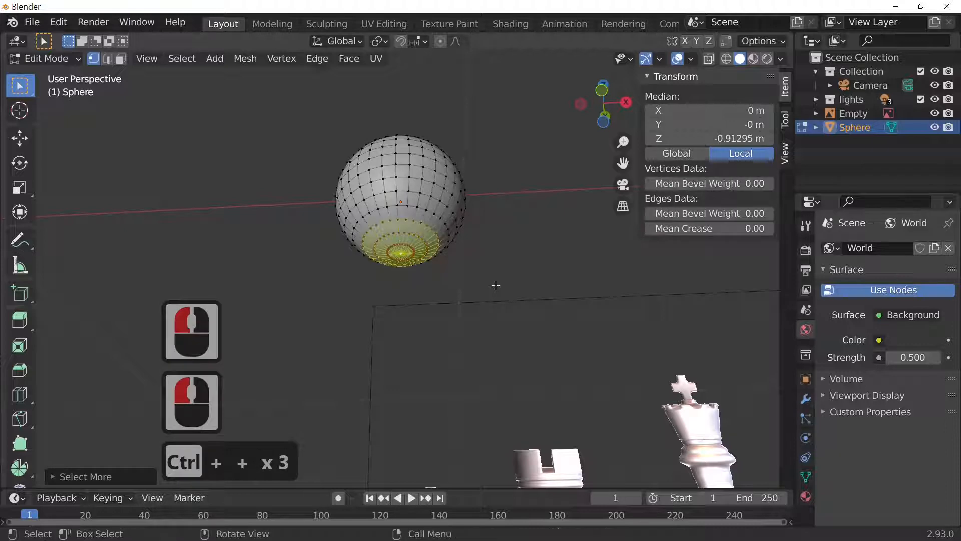
key("KP_1")
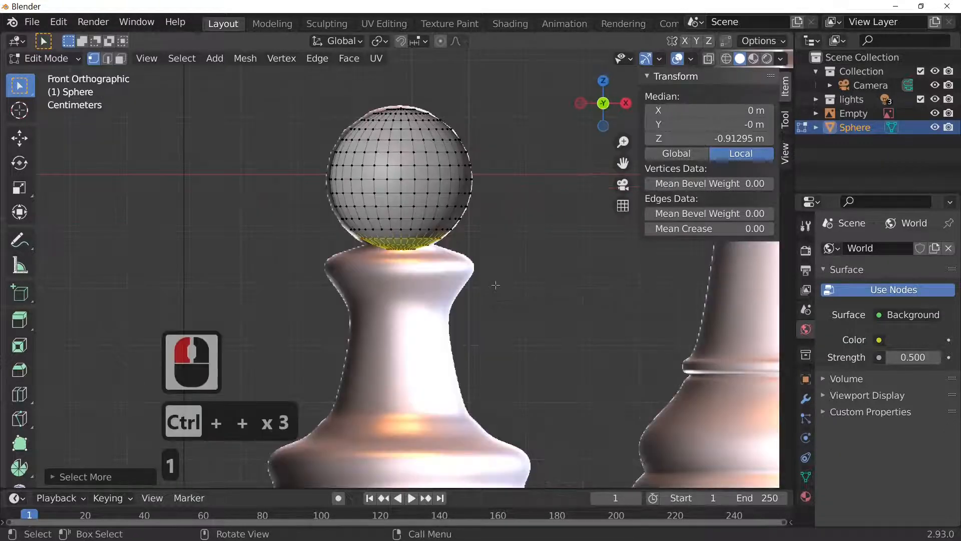
scroll(470, 287, "up", 4)
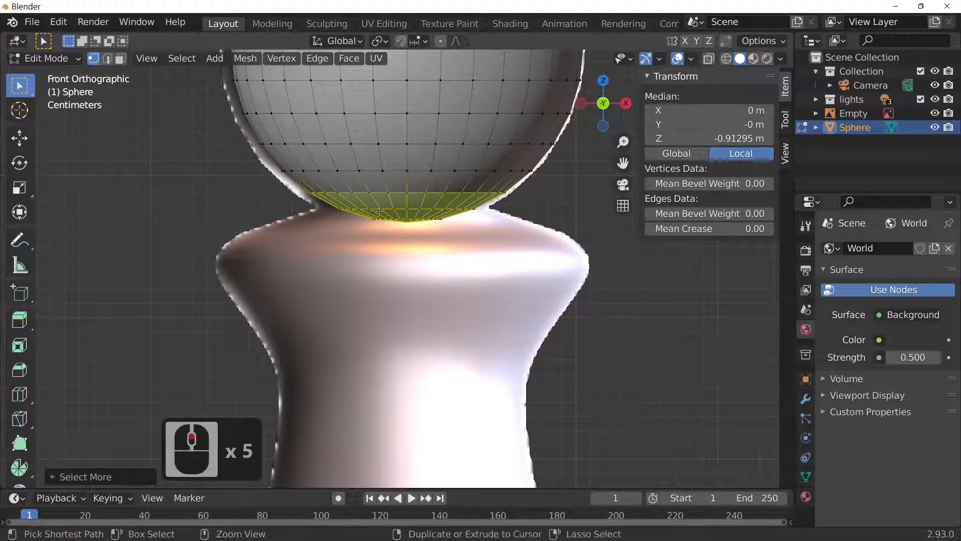
key("ctrl+KP_Subtract")
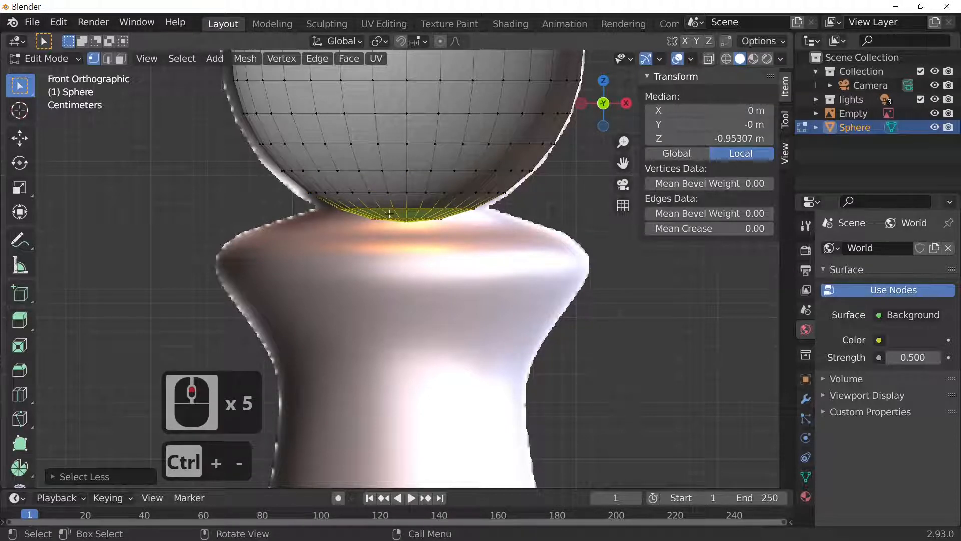
key("x")
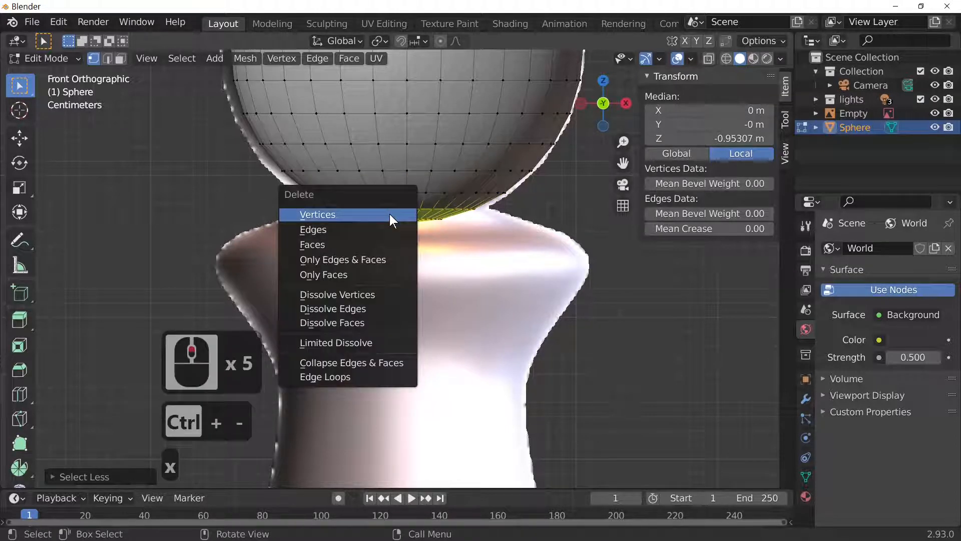
left_click(372, 241)
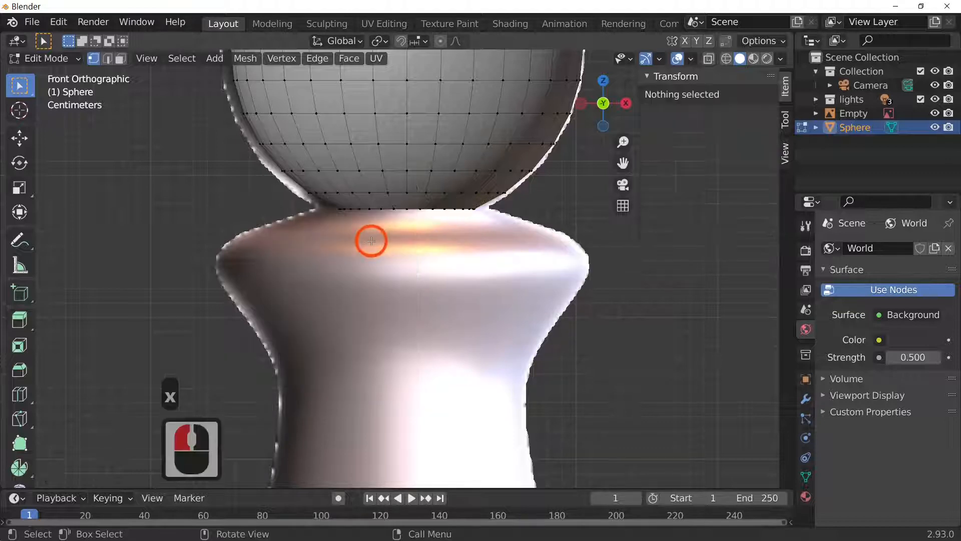
- Select the edge loop around the sphere's bottom opening in edge select mode and extrude it down along Z to about -1.10 m local
middle_click_drag(416, 240, 425, 185)
left_click(425, 185)
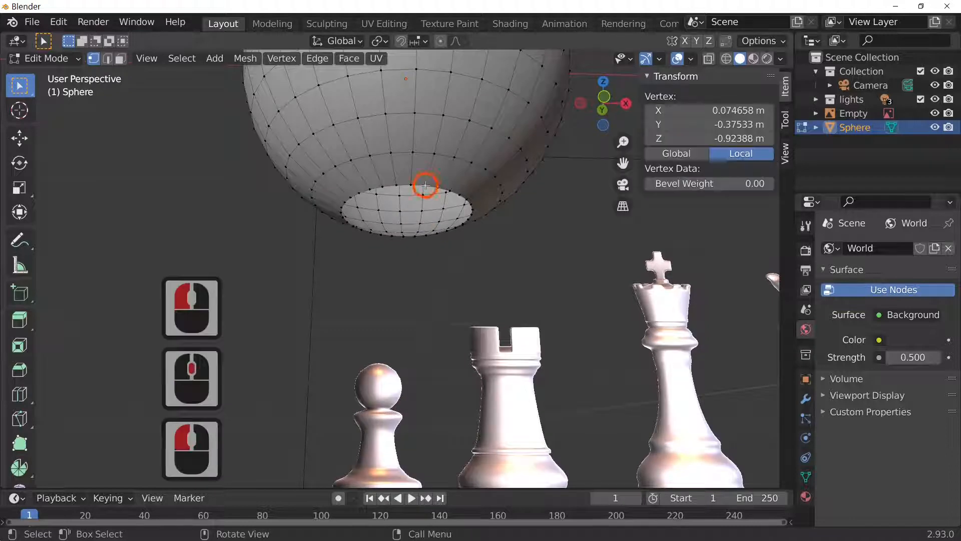
left_click(425, 184, "alt")
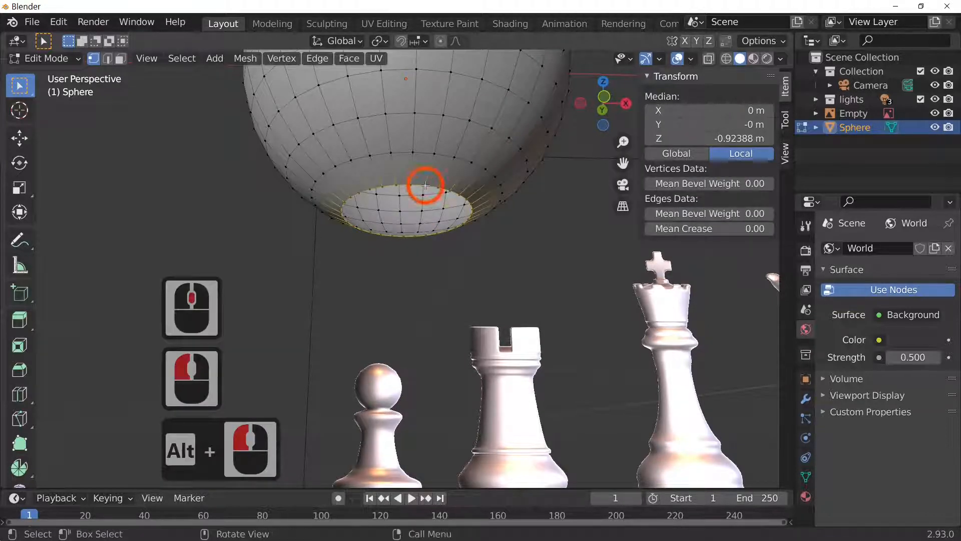
left_click(90, 58)
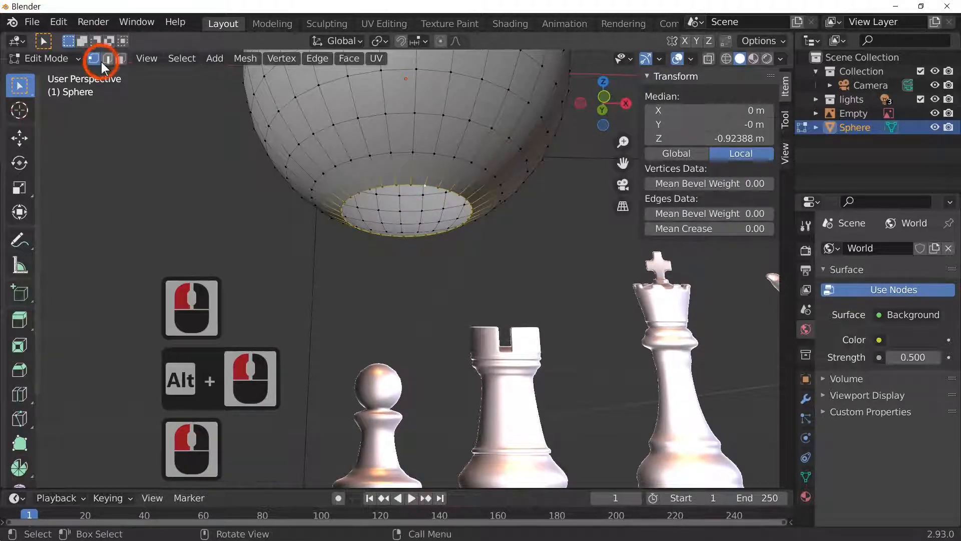
left_click(120, 59)
left_click(106, 60)
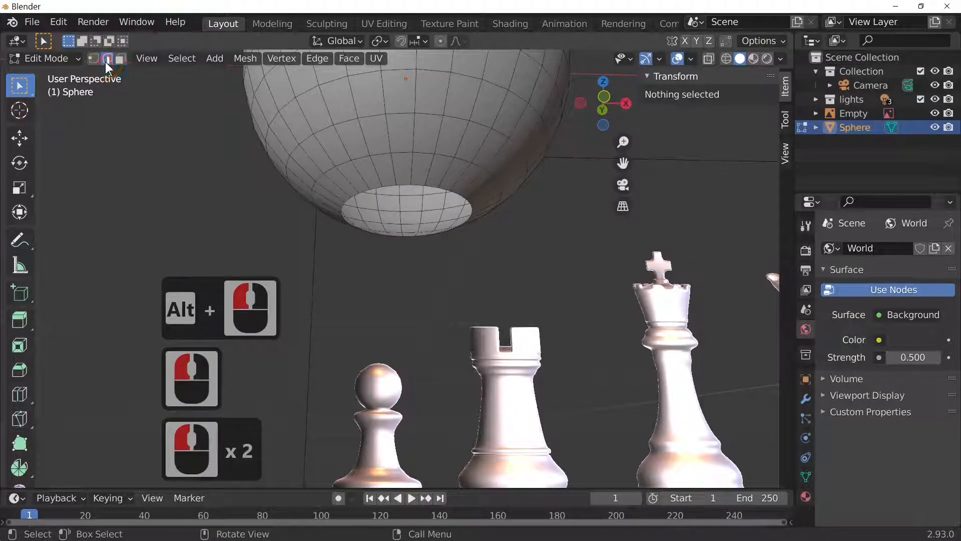
left_click(380, 195)
left_click(420, 185, "alt")
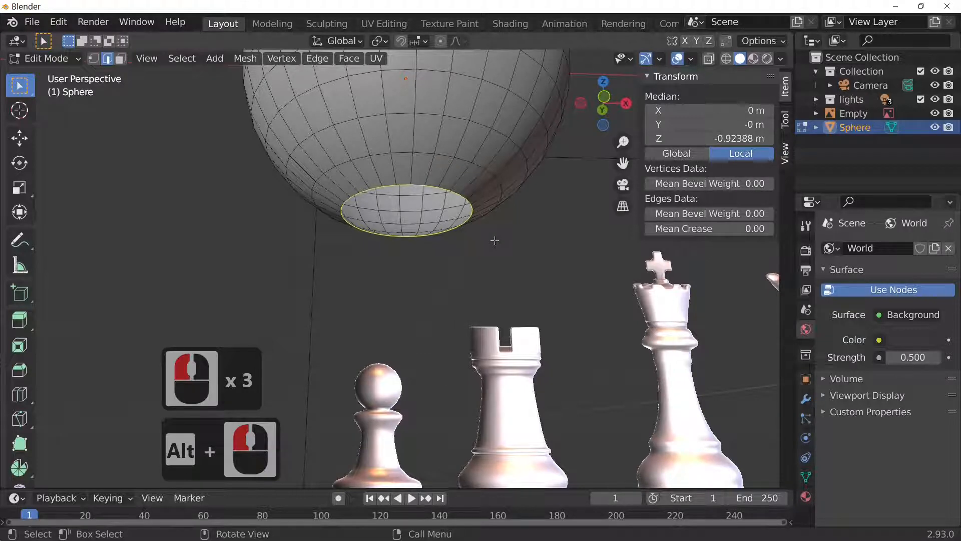
key("KP_1")
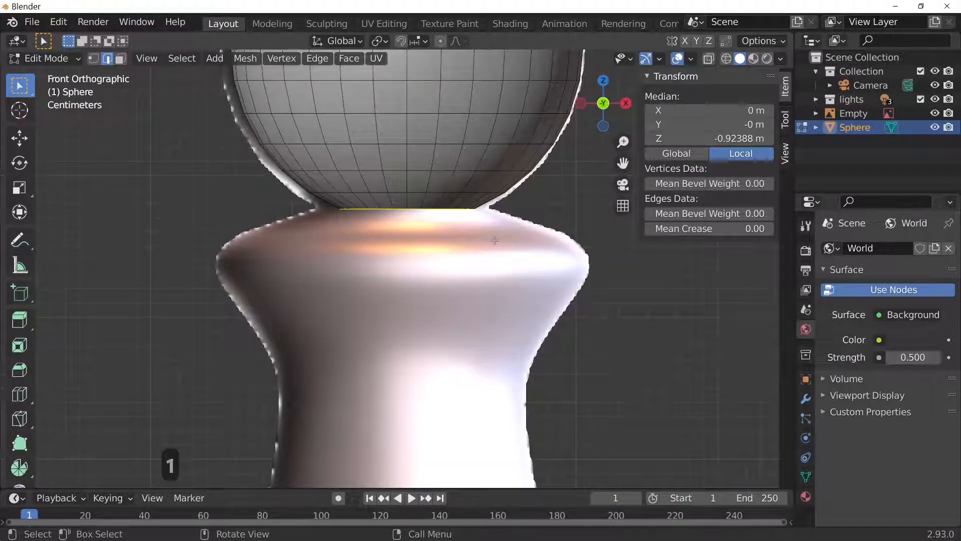
key("e")
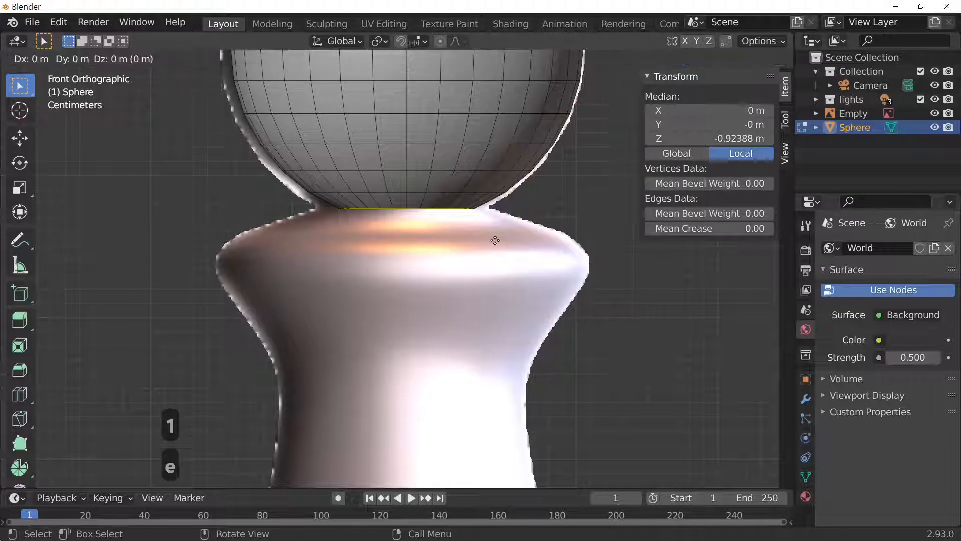
key("z")
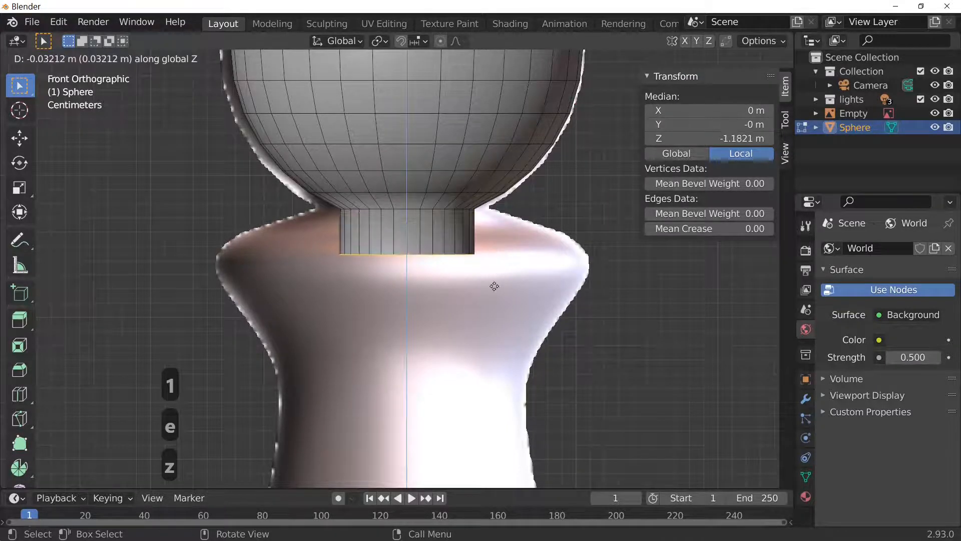
left_click(496, 274)
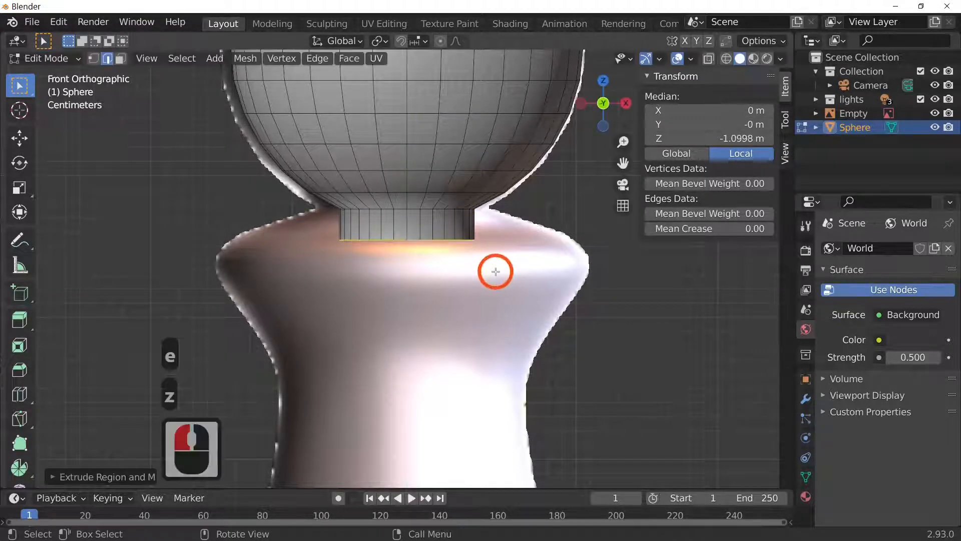
- Widen the bottom loop to the collar's upper edge, then extrude it down Z to about -1.22 m local and scale it to the collar's widest outline
key("s")
left_click(638, 269)
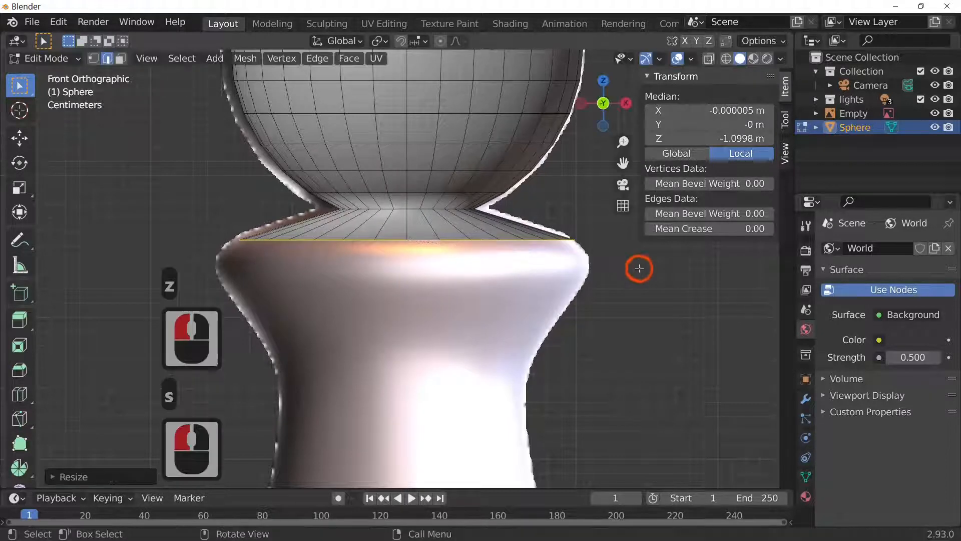
key("e")
key("z")
left_click(635, 287)
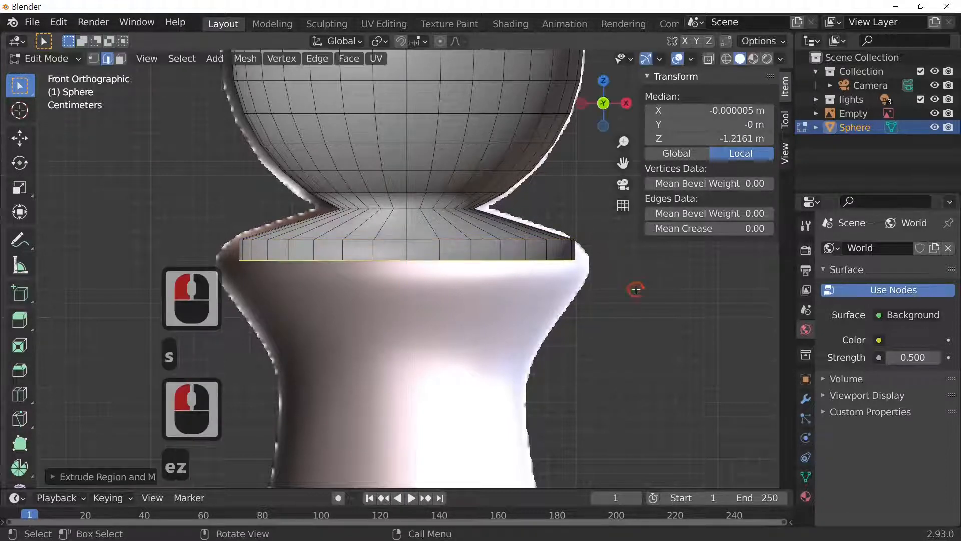
key("s")
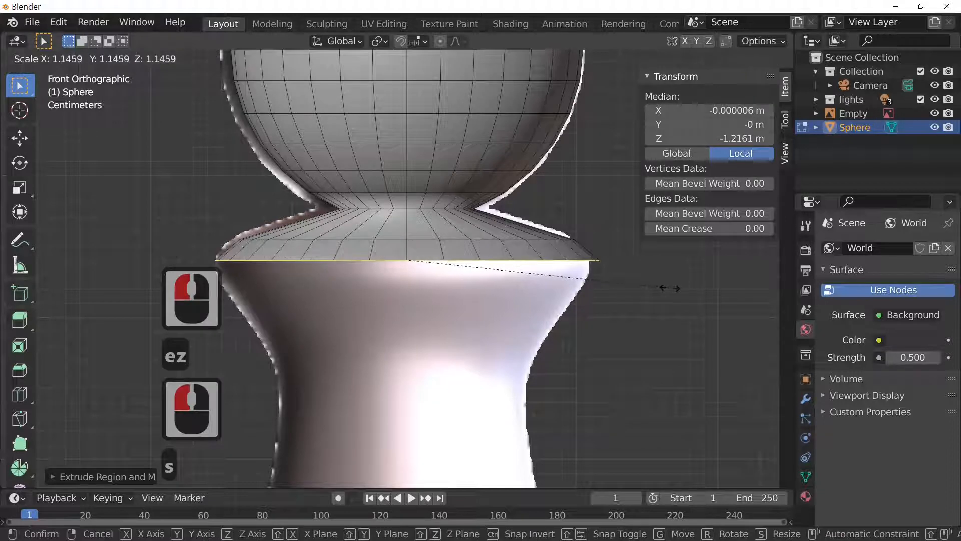
left_click(658, 289)
- Extrude the collar's bottom loop down along Z to about -1.34 m local and scale it in to about 0.96
key("e")
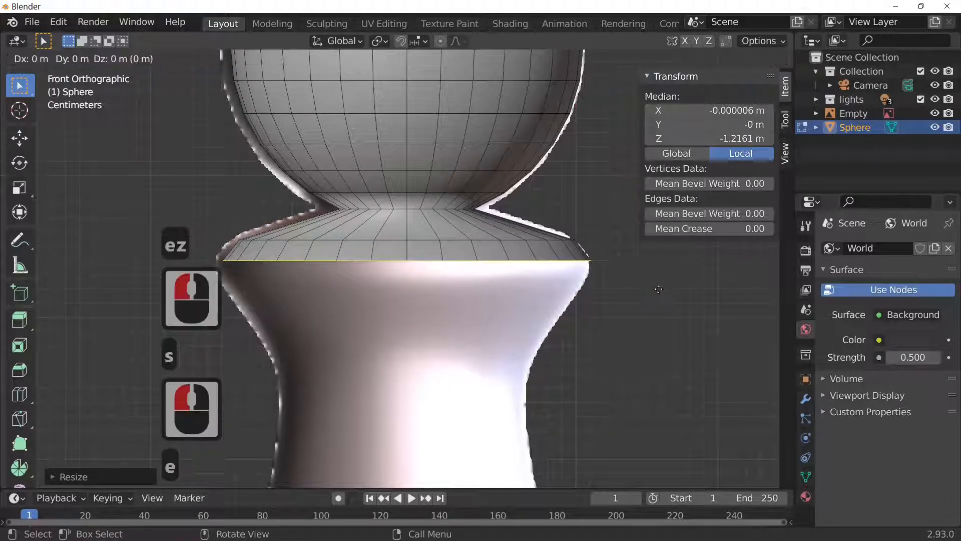
key("z")
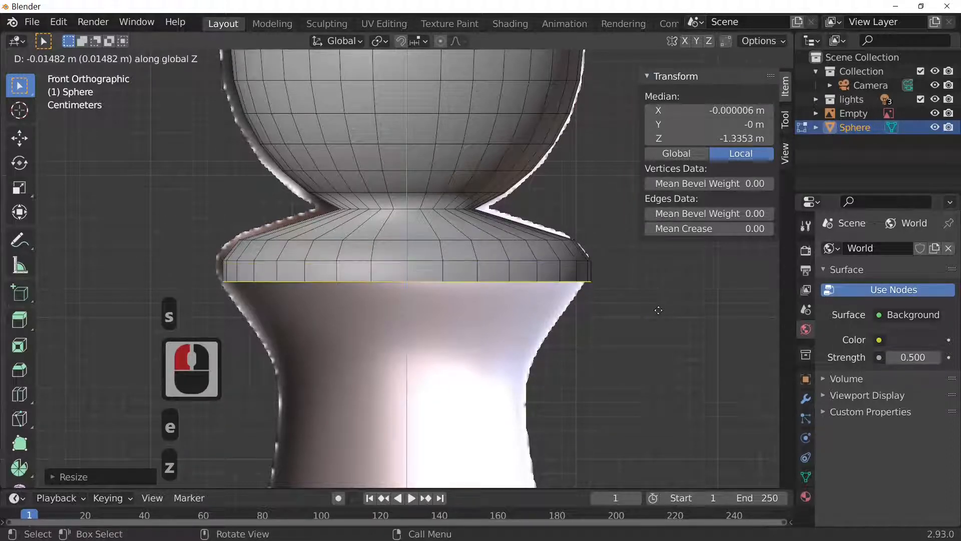
left_click(659, 309)
key("s")
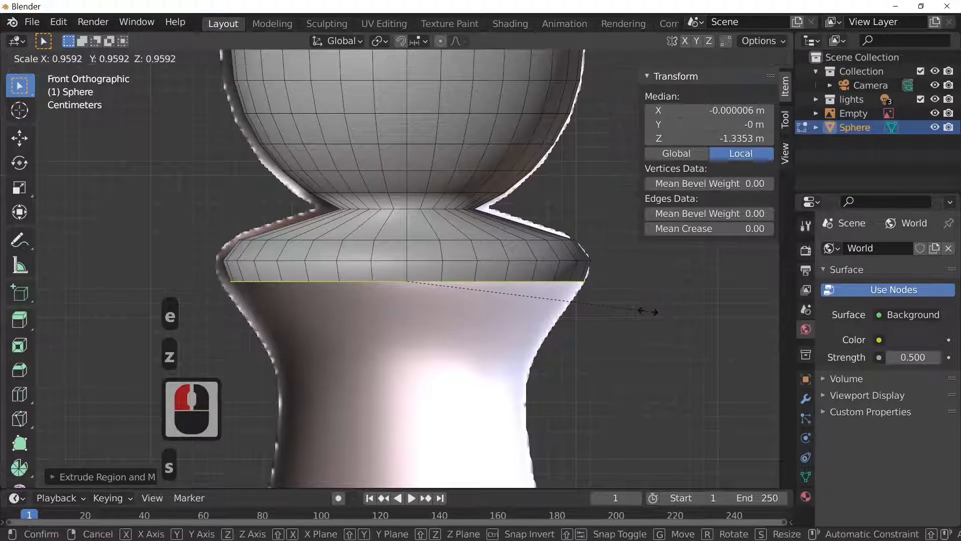
left_click(647, 311)
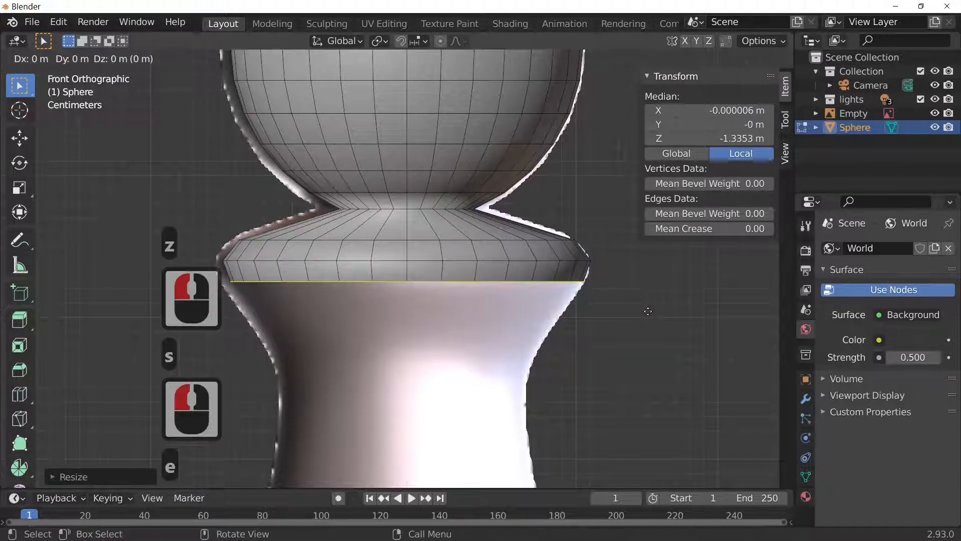
- Extrude the loop down along Z to about -1.83 m local and scale it to about 0.71 to taper the collar into the neck
key("z")
left_click(644, 398)
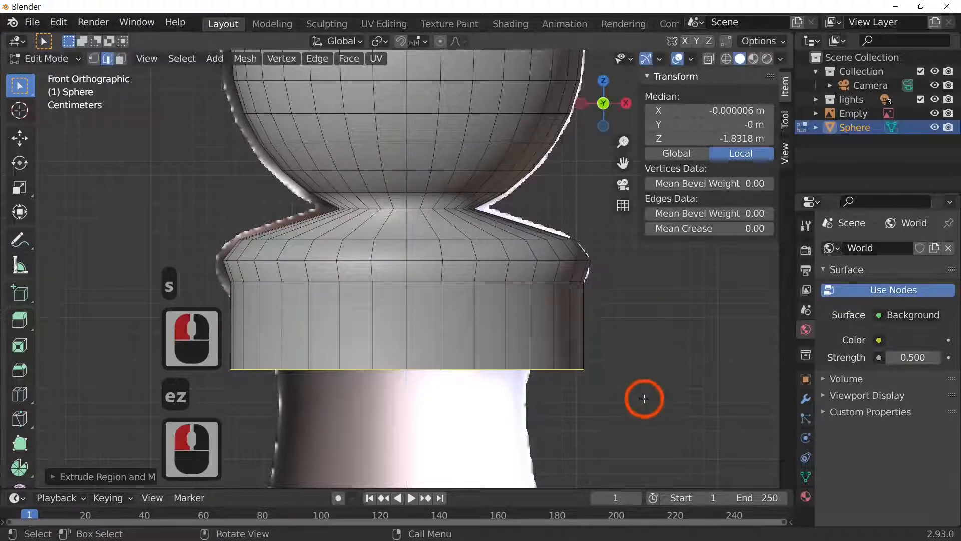
key("s")
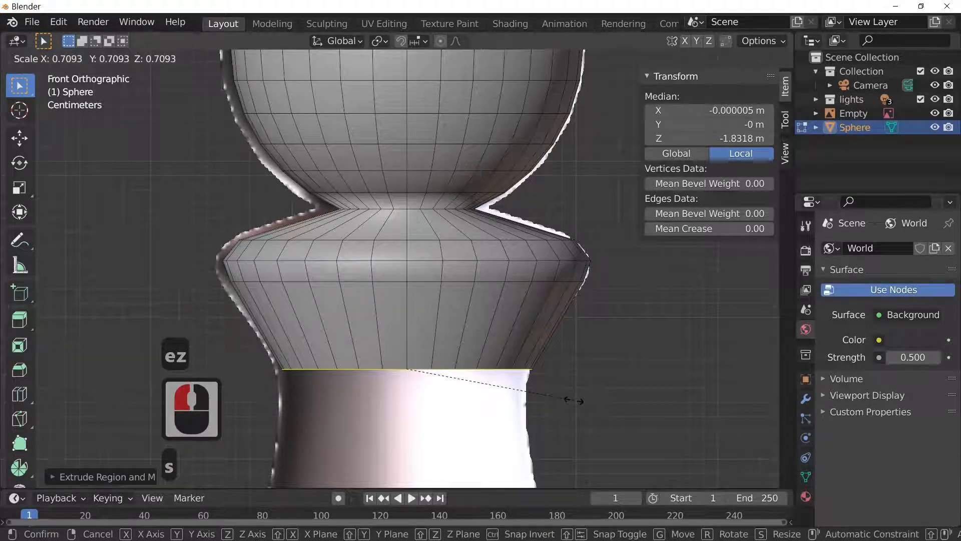
left_click(574, 400)
- Extrude the neck loop down along Z, edge-slide it back up to about -2.04 m local, and shrink it to the narrowest neck outline
key("e")
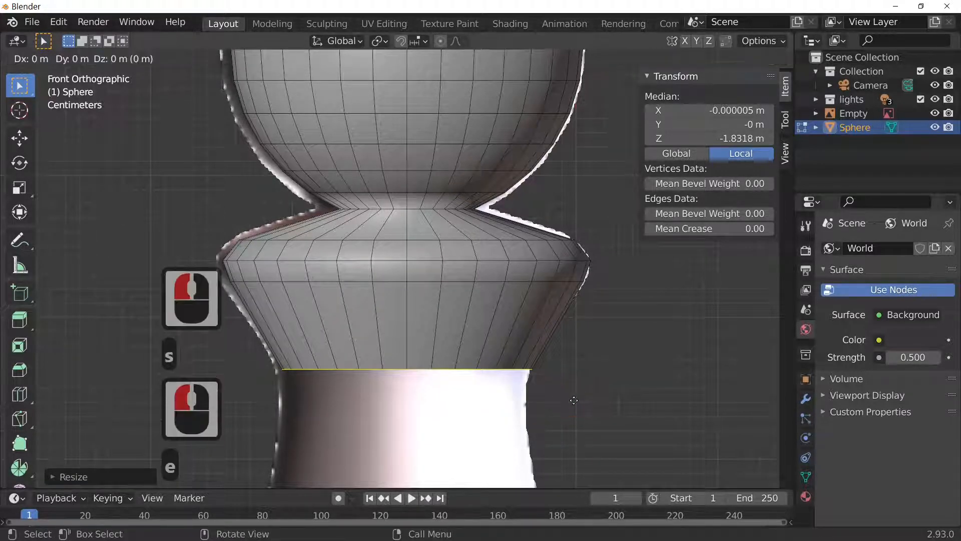
key("z")
left_click(575, 56)
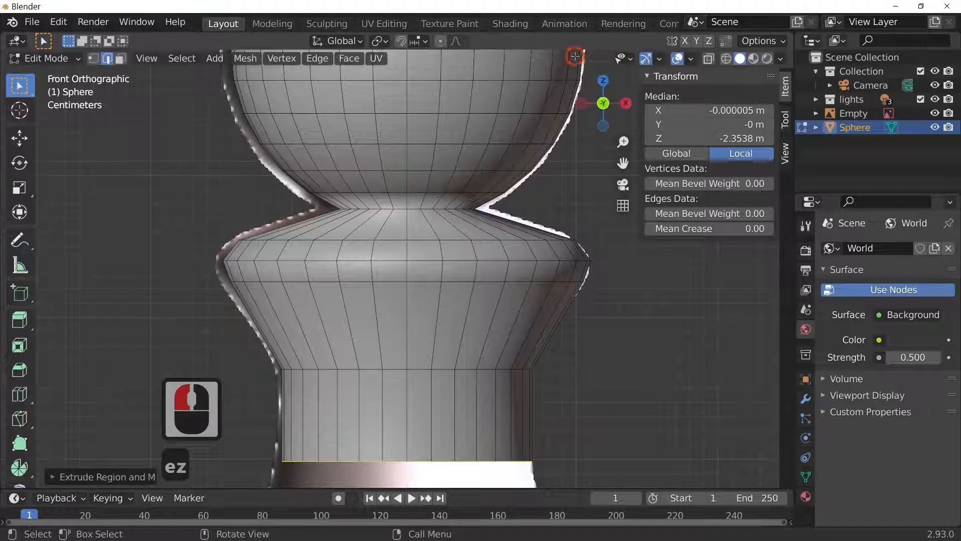
key("g")
key("g")
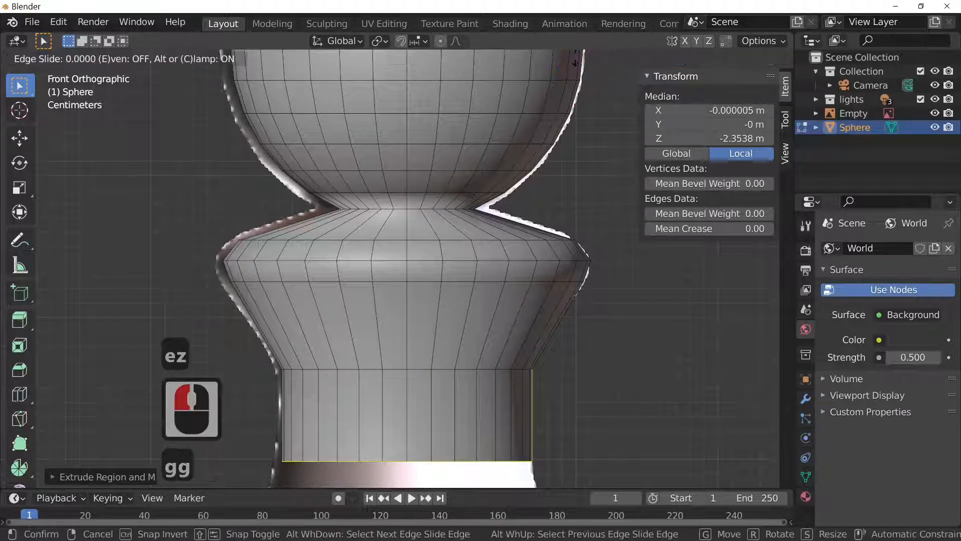
left_click(579, 463)
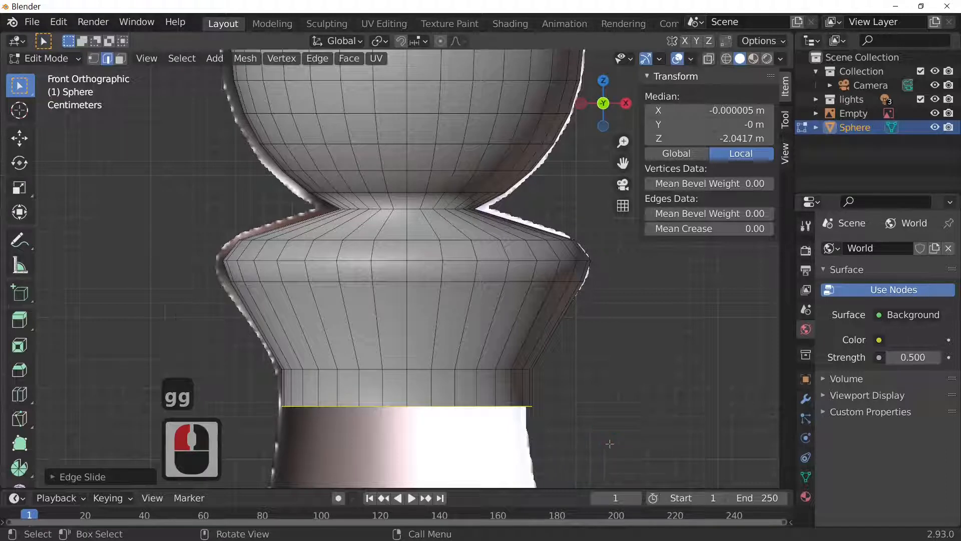
key("s")
left_click(598, 451)
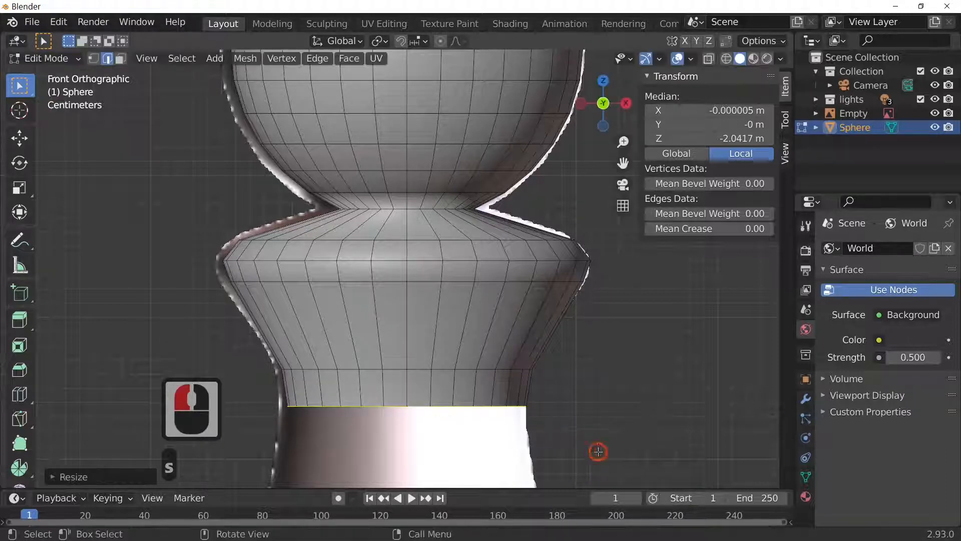
- Extrude the narrow neck loop down along Z to about -2.66 m local
scroll(598, 451, "down", 3)
key("e")
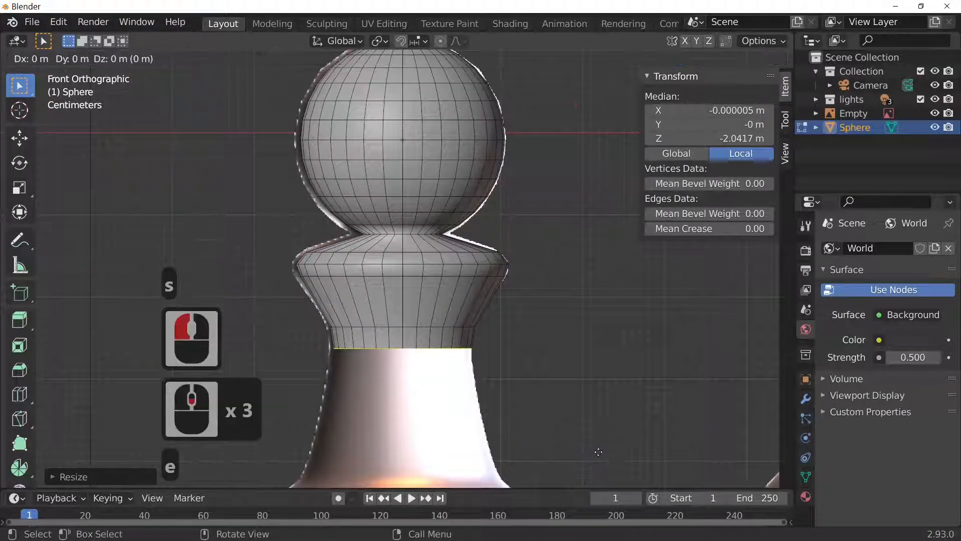
key("z")
left_click(599, 78)
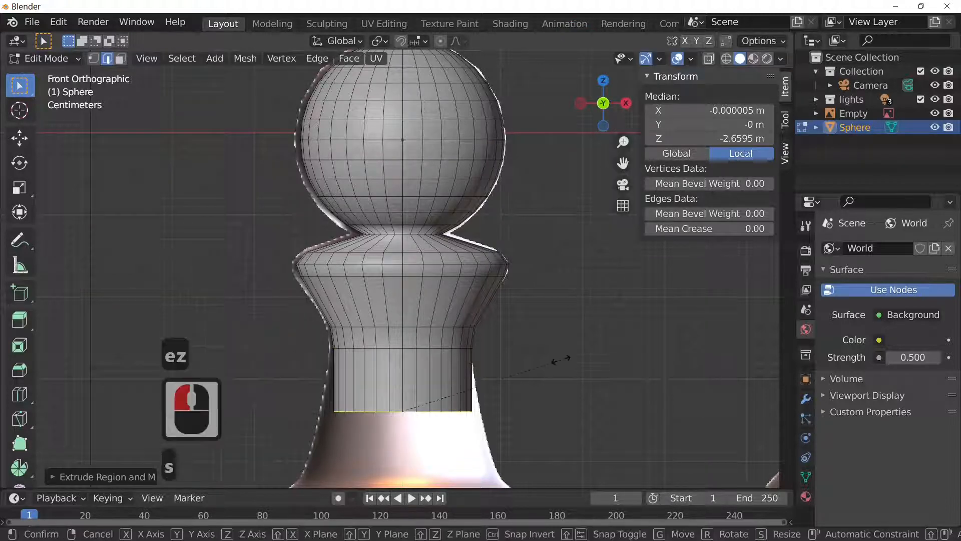
key("s")
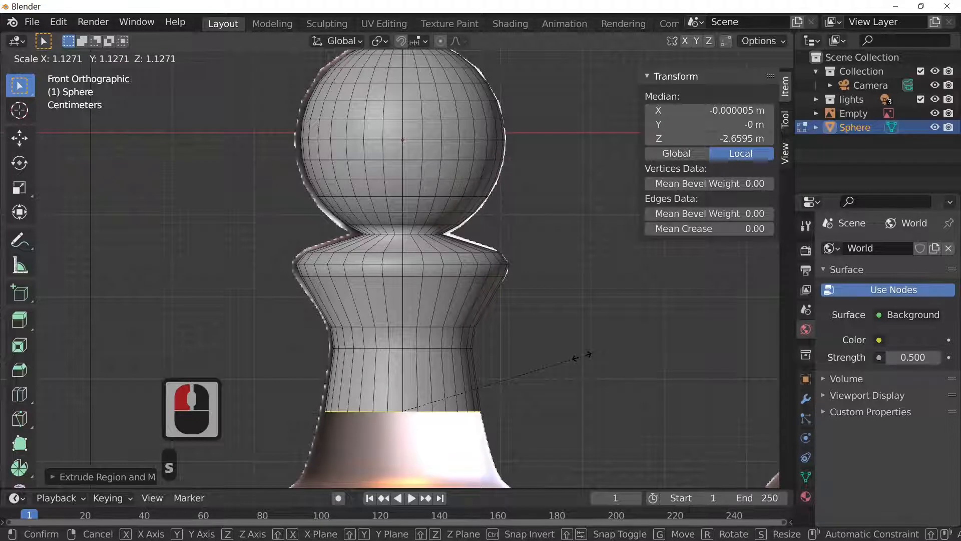
key("e")
key("z")
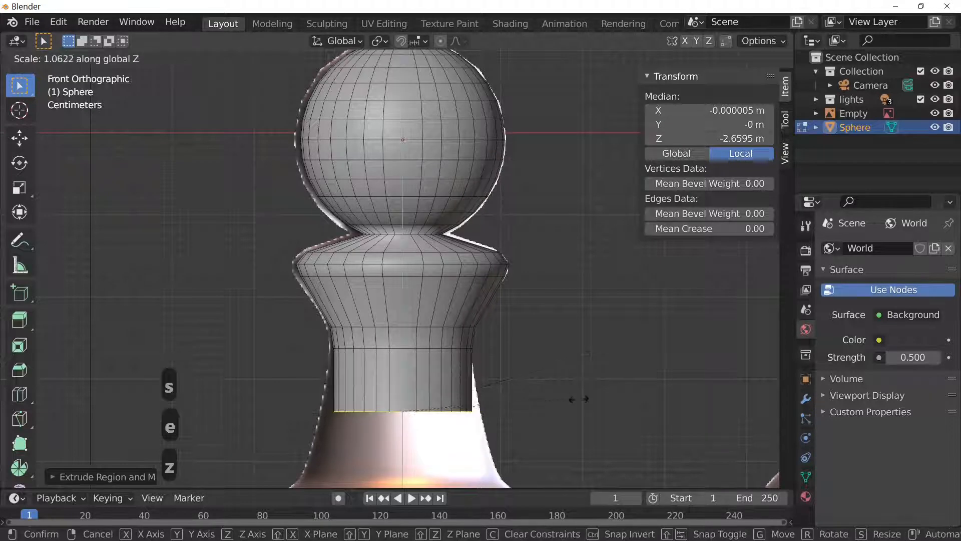
left_click(579, 401)
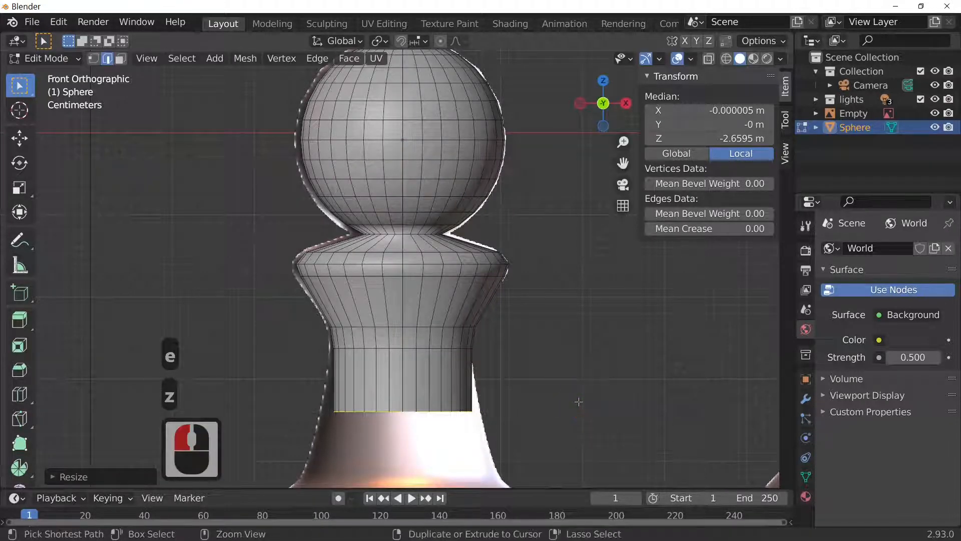
key("ctrl+z")
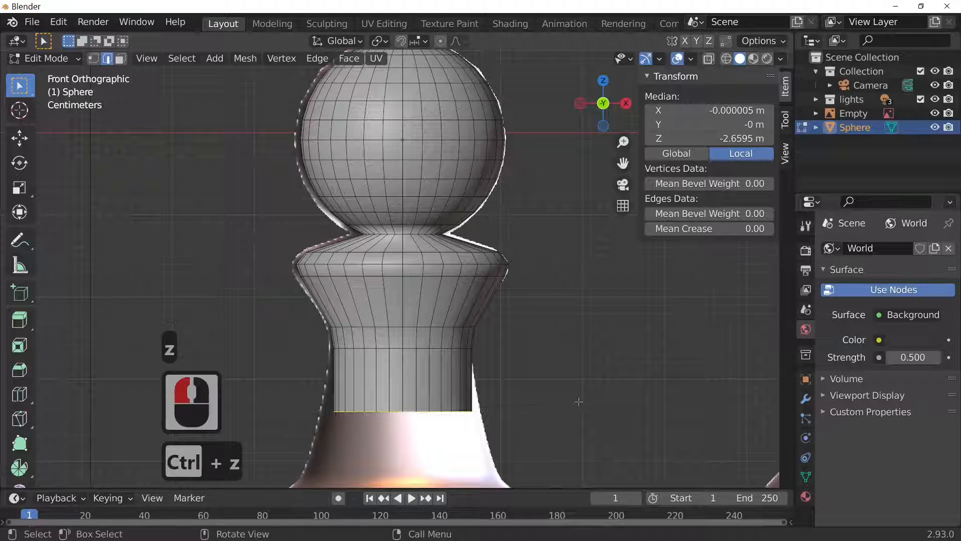
- Widen the loop to the stem outline, then extrude it down Z to about -3.21 m local and scale it by about 1.20
key("s")
left_click(599, 401)
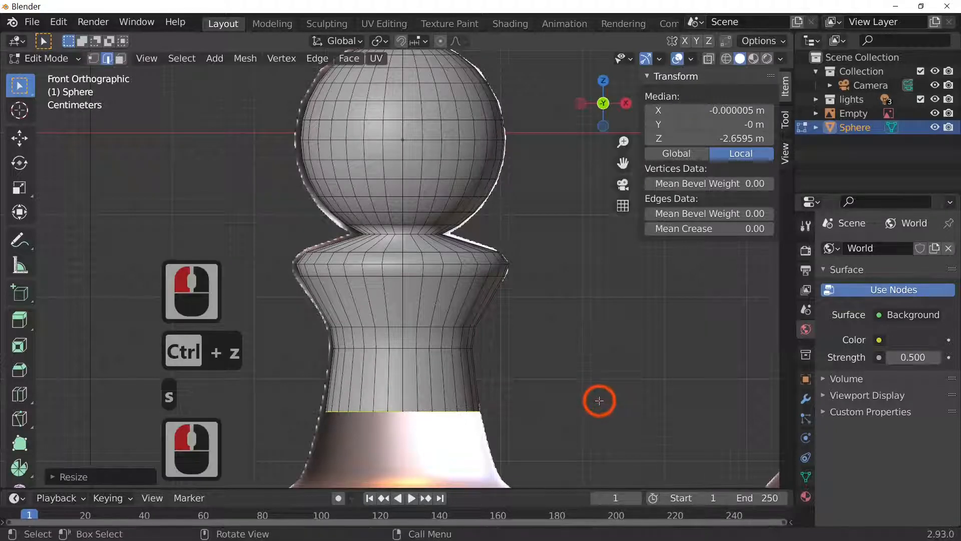
key("e")
key("z")
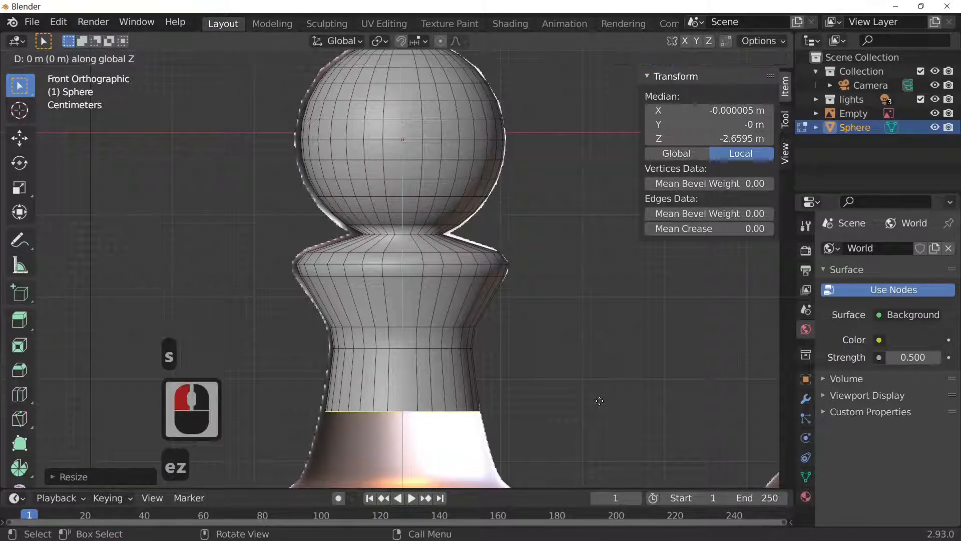
left_click(602, 455)
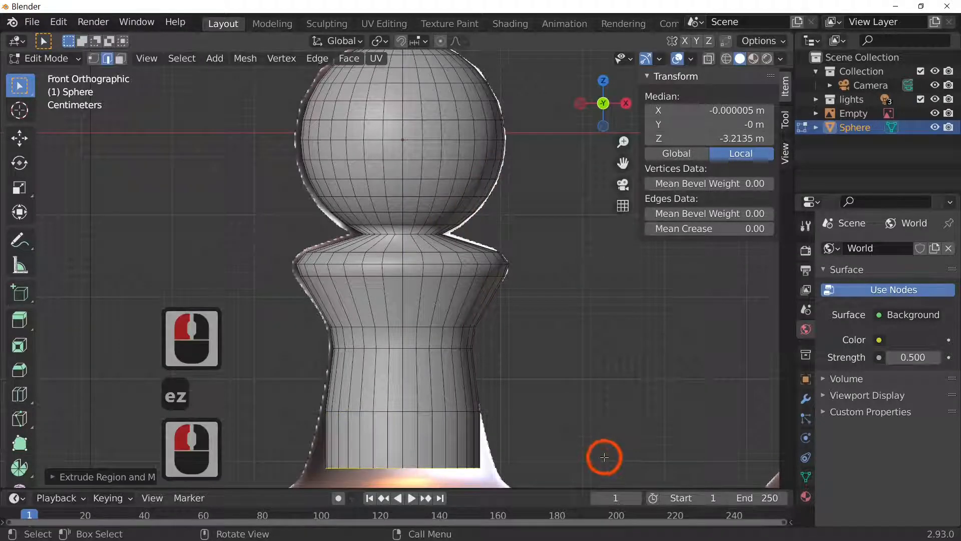
key("s")
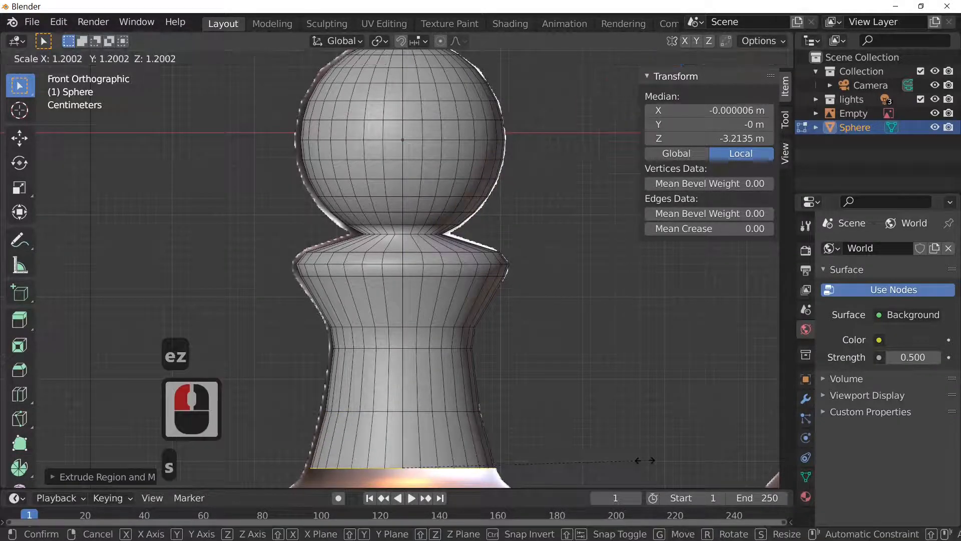
left_click(644, 459)
- Extrude the stem's bottom loop down along Z to about -3.62 m local and widen it to match the flare above the base
scroll(645, 460, "down", 4)
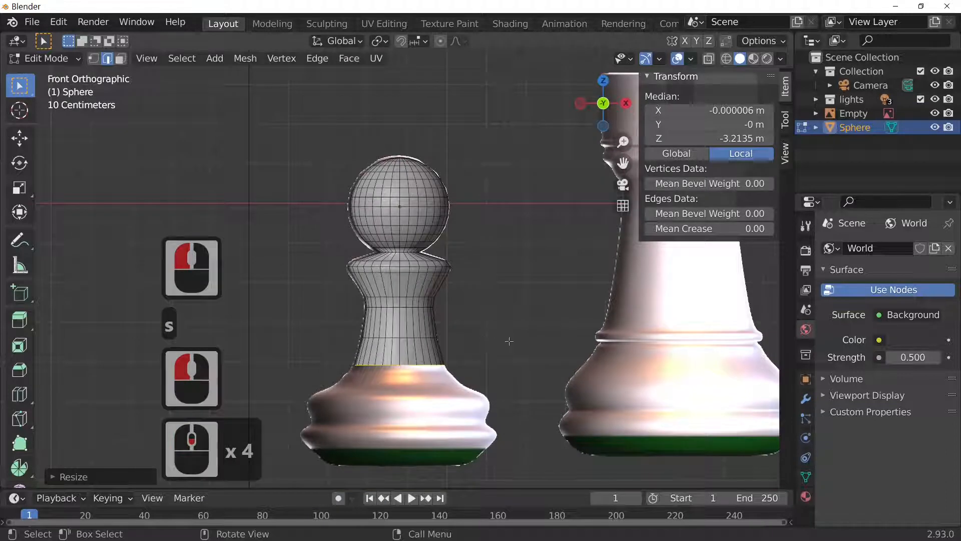
key("period")
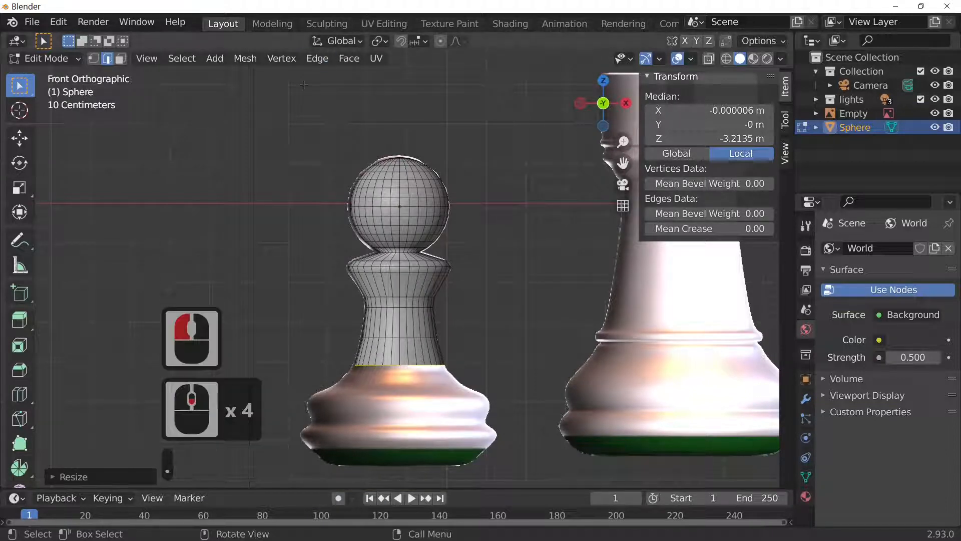
scroll(485, 282, "up", 3)
scroll(485, 282, "down", 3)
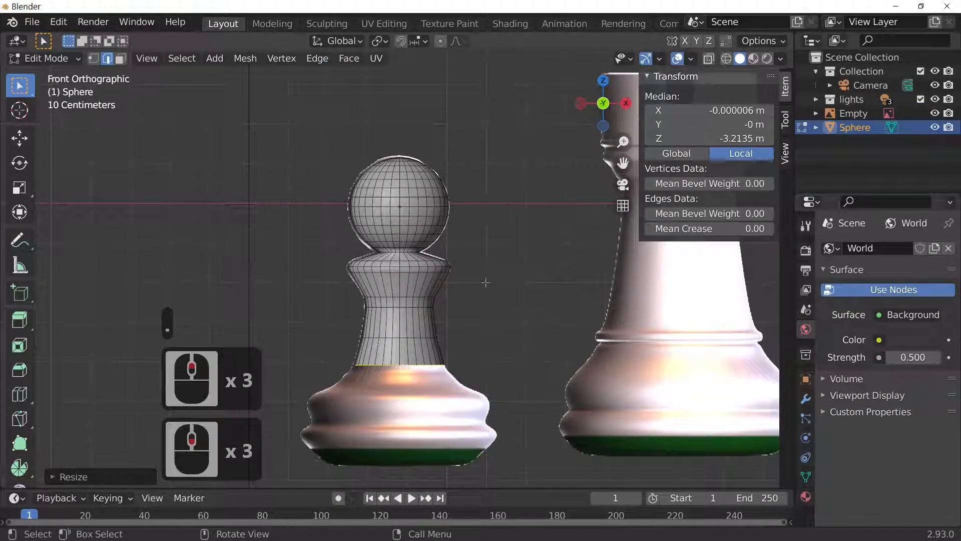
key("e")
key("z")
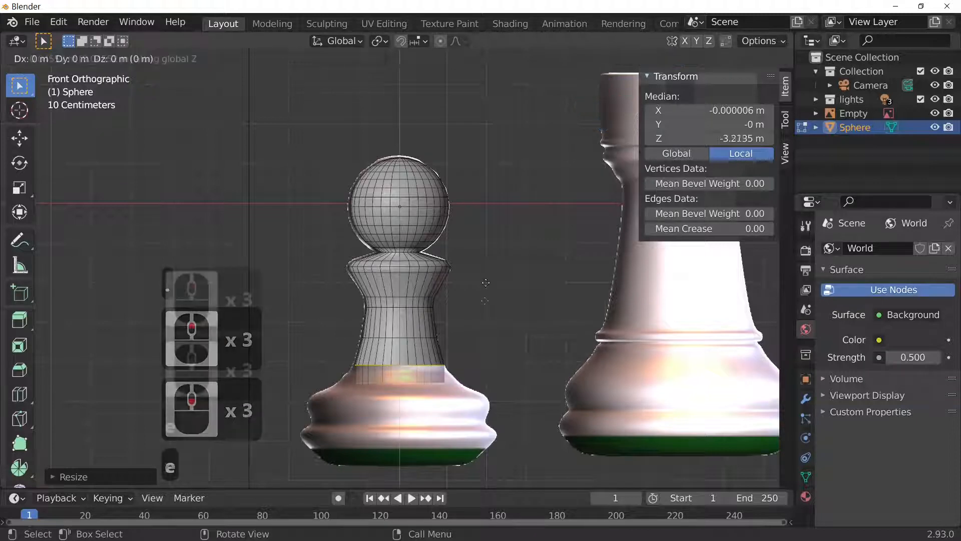
left_click(485, 302)
key("s")
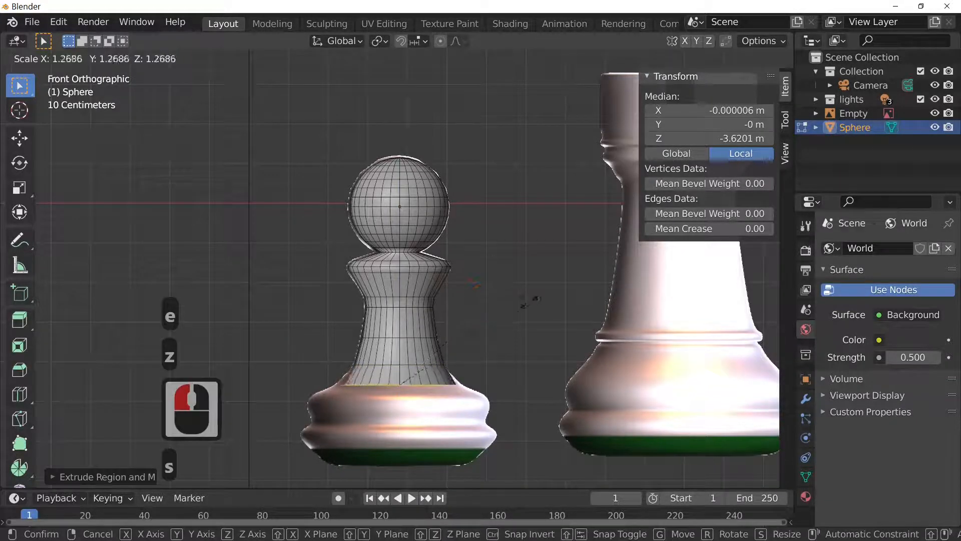
left_click(538, 303)
- Extrude the loop down along Z to about -3.81 m local and widen it to follow the base's upper curve
key("e")
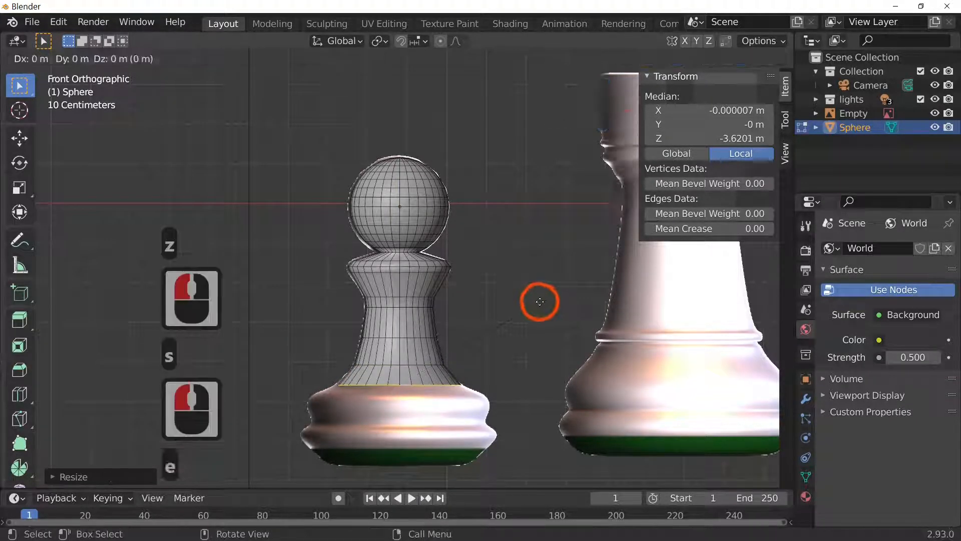
key("z")
left_click(540, 302)
key("s")
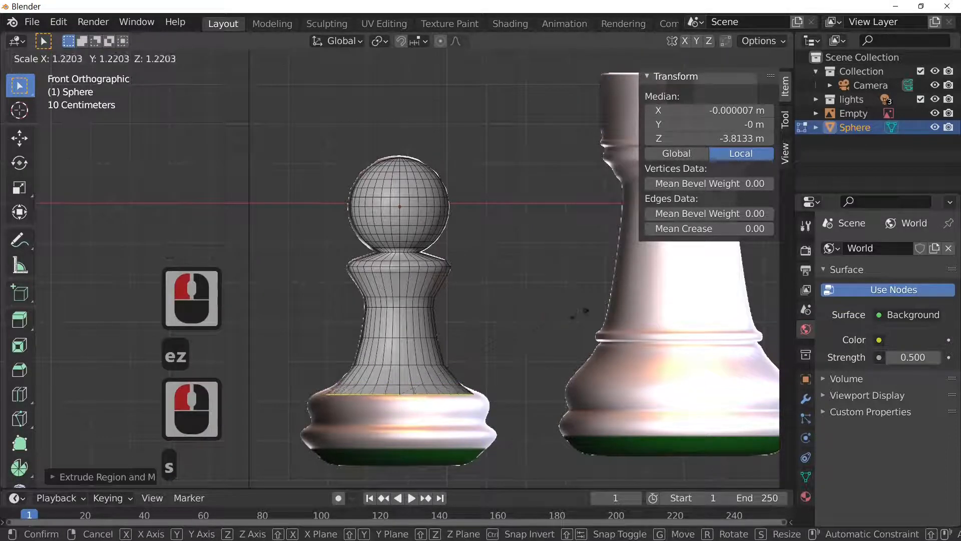
left_click(595, 313)
- Extrude the loop down along Z to about -3.99 m local and widen it to the outer edge of the base's upper bulge
key("e")
key("z")
left_click(598, 322)
key("s")
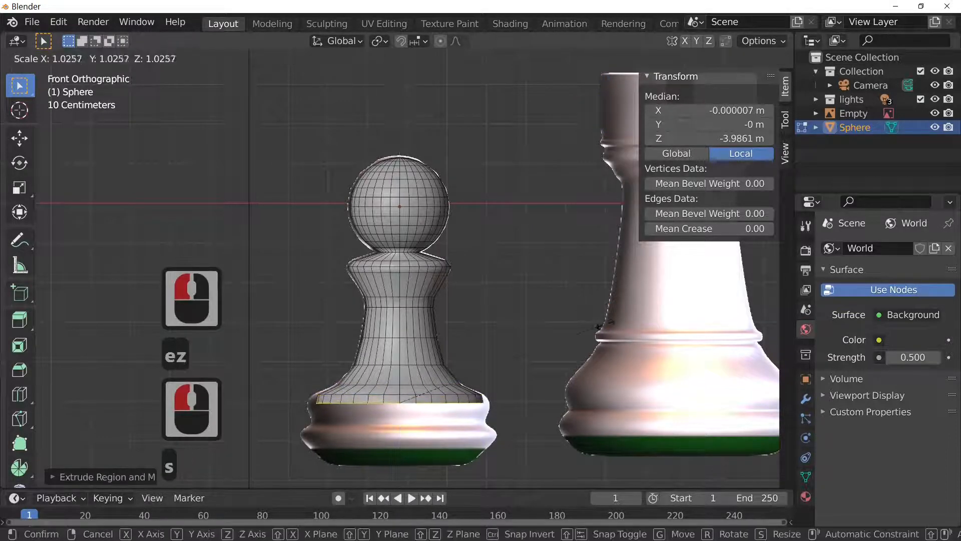
left_click(621, 322)
- Extrude the loop down along Z to about -4.31 m local and scale it in to about 0.96
key("e")
key("z")
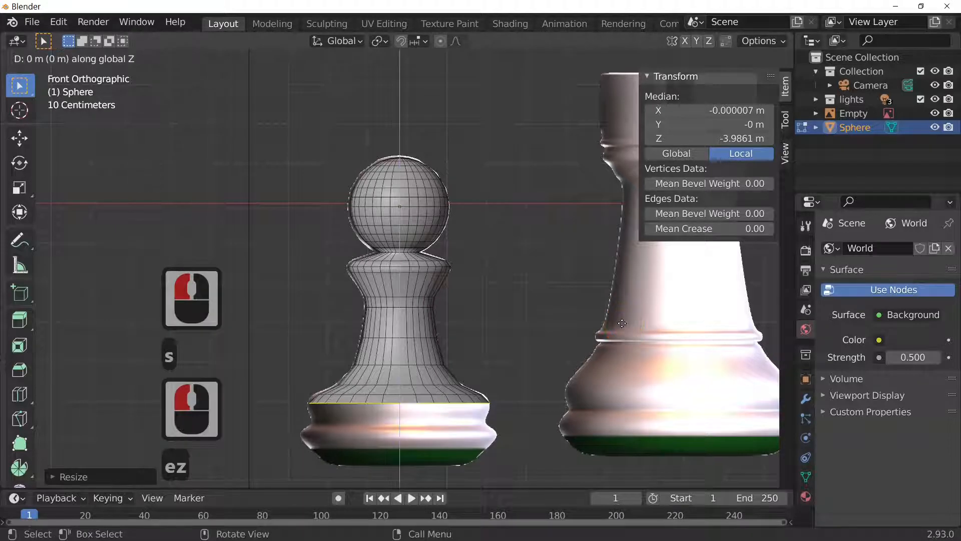
left_click(619, 339)
key("s")
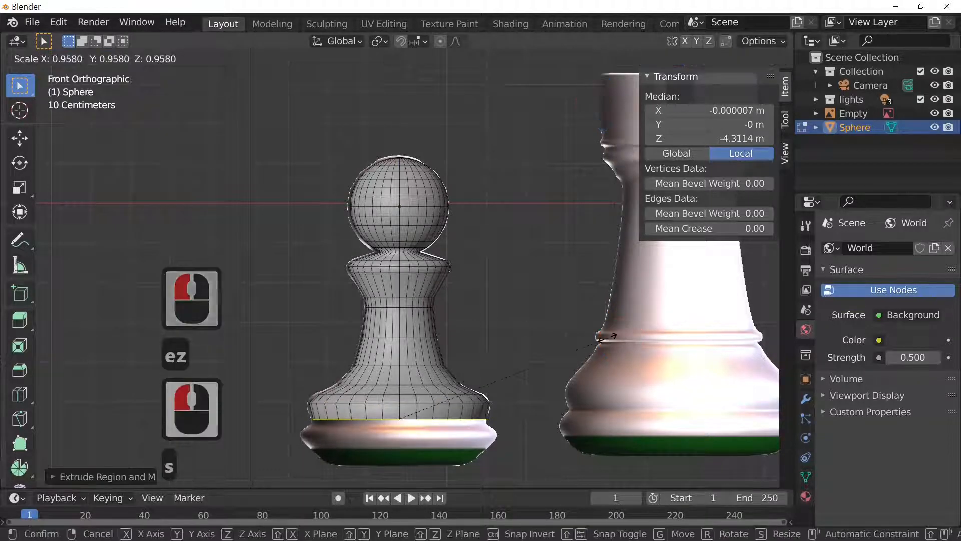
left_click(610, 338)
- Extrude the base loop down along Z to about -4.45 m local, toward the groove above the lower rim
key("e")
key("z")
left_click(611, 345)
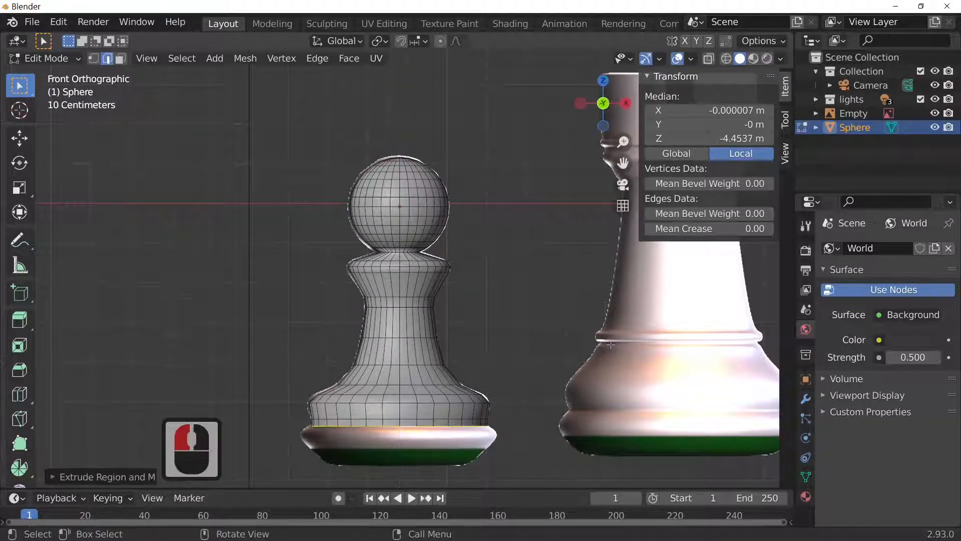
- Scale the loop to fit the groove, extrude it down along Z to about -4.62 m local and widen it to the lower rim's outer edge
key("s")
left_click(606, 344)
key("e")
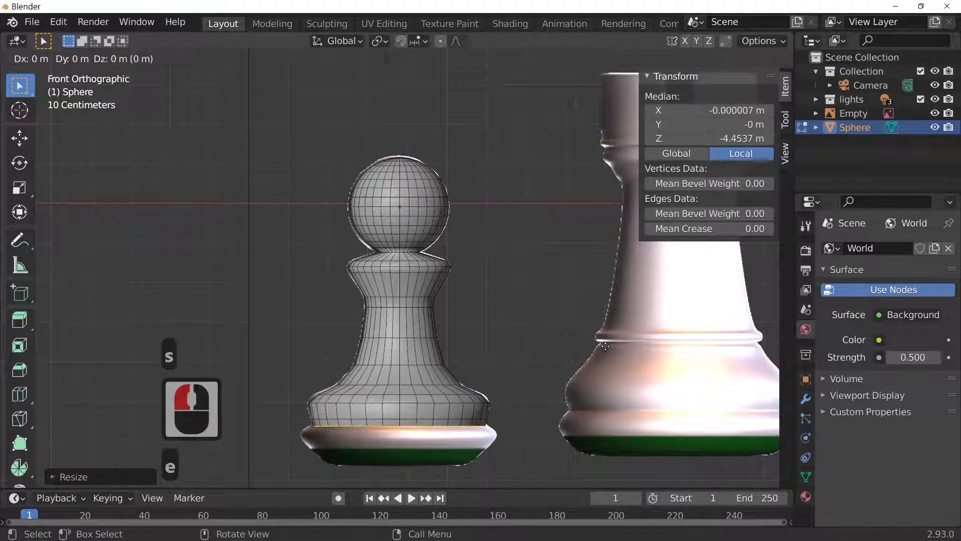
key("z")
left_click(603, 353)
key("s")
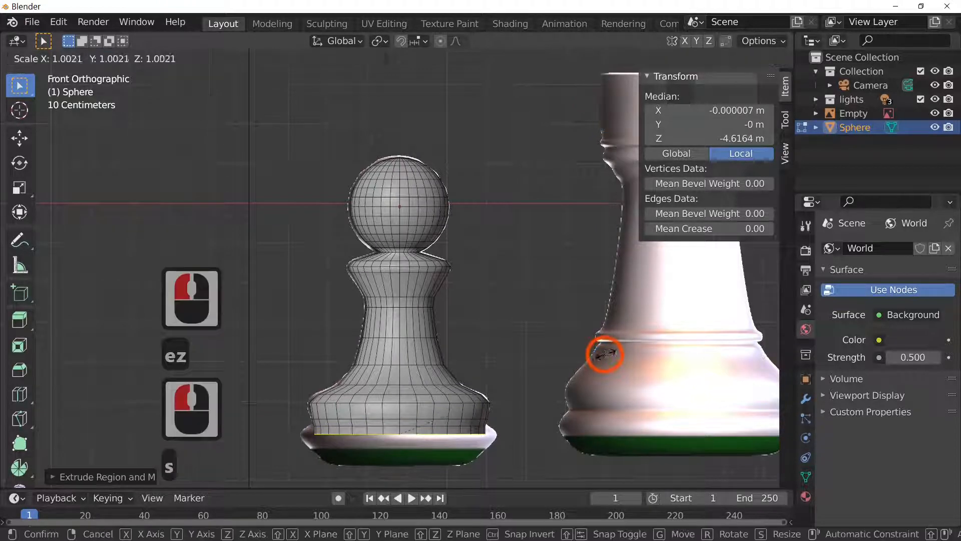
left_click(638, 351)
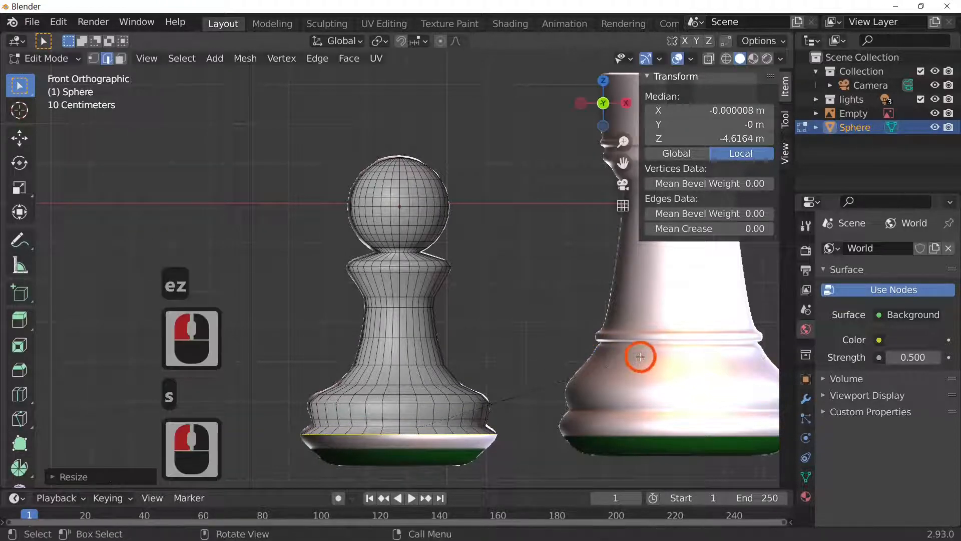
- Extrude the rim loop down along Z to about -4.95 m local and scale it in to about 0.89
key("e")
key("z")
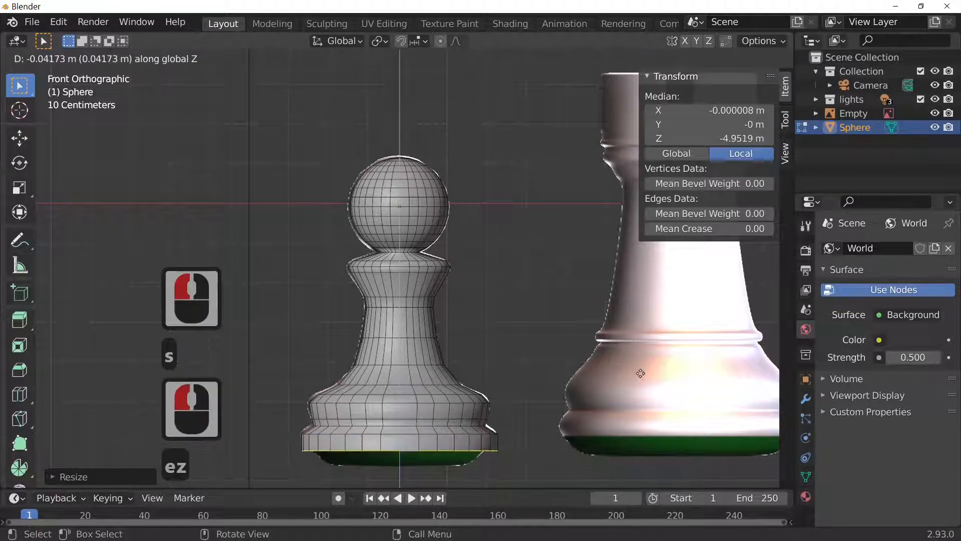
left_click(638, 371)
key("s")
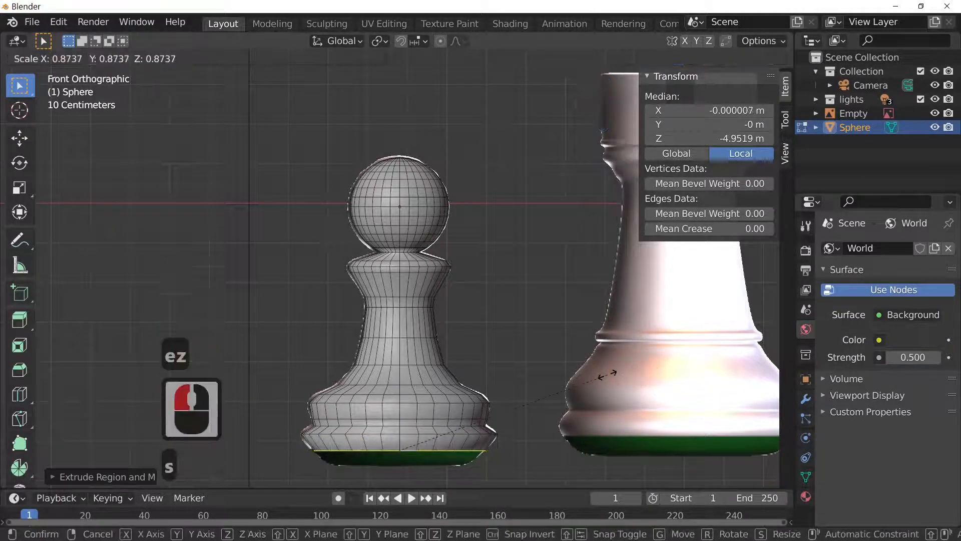
key("e")
key("z")
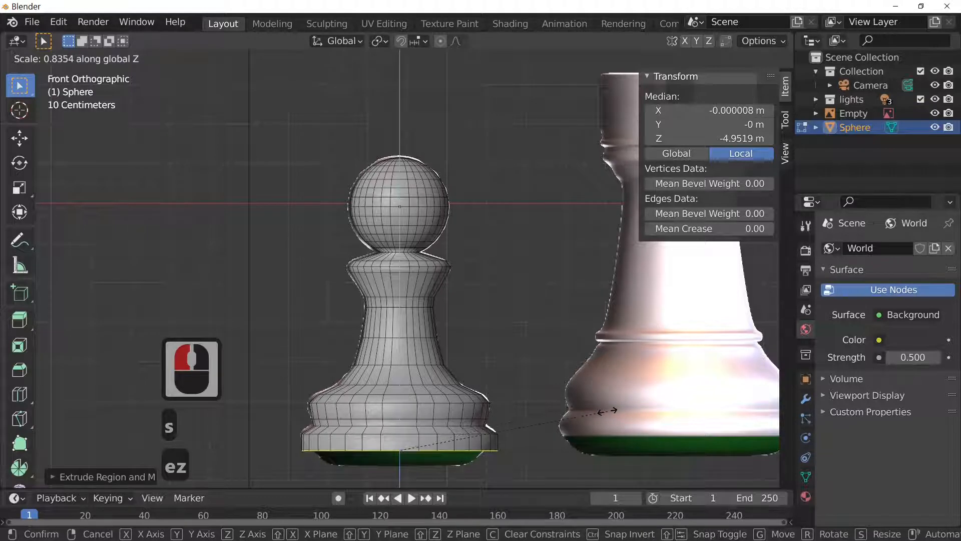
left_click(607, 408)
key("s")
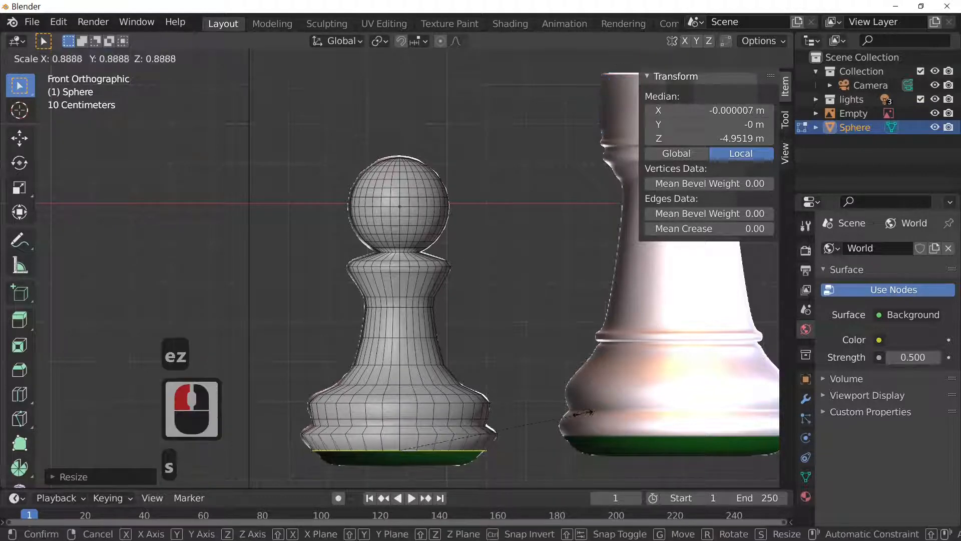
left_click(577, 413)
- Extrude the loop down along Z to about -5.24 m local and scale it in to match the pawn's bottom edge
key("e")
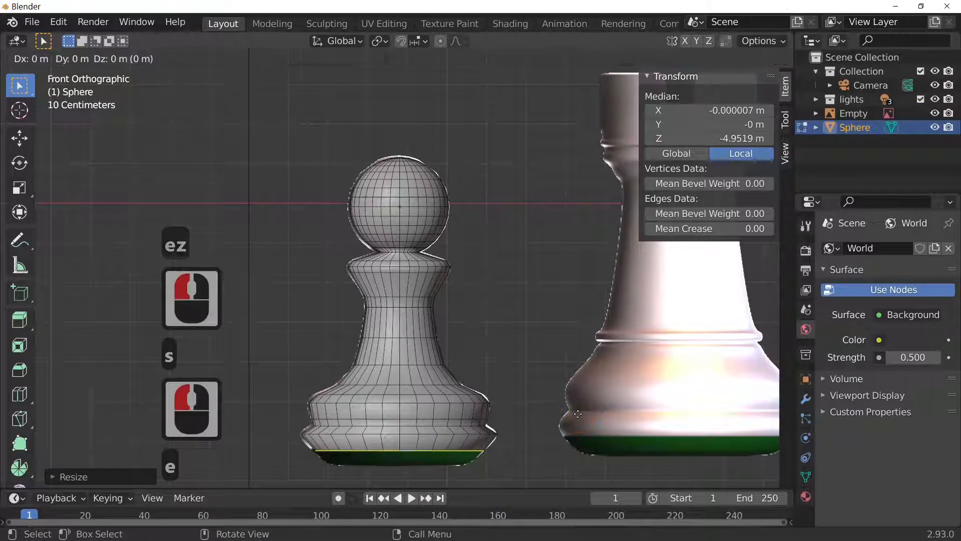
key("z")
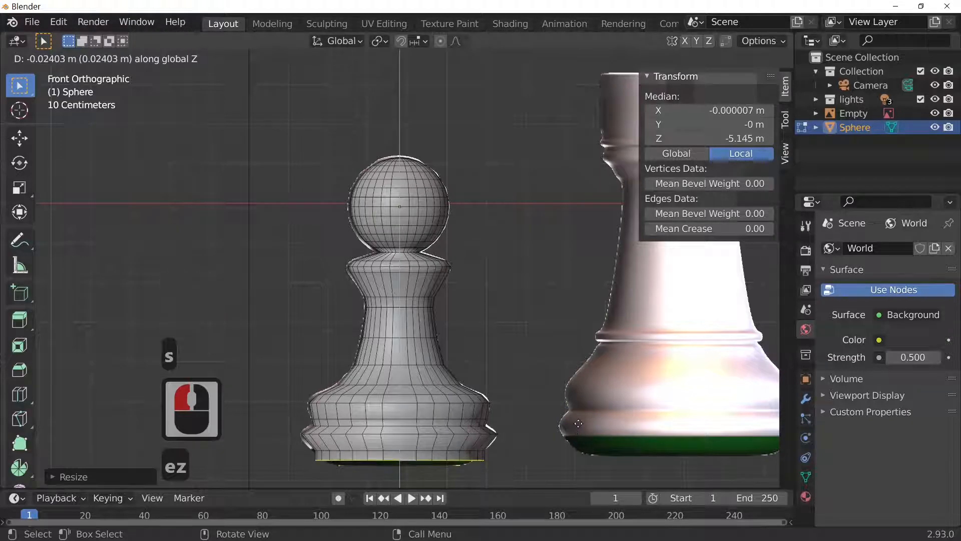
left_click(578, 427)
key("s")
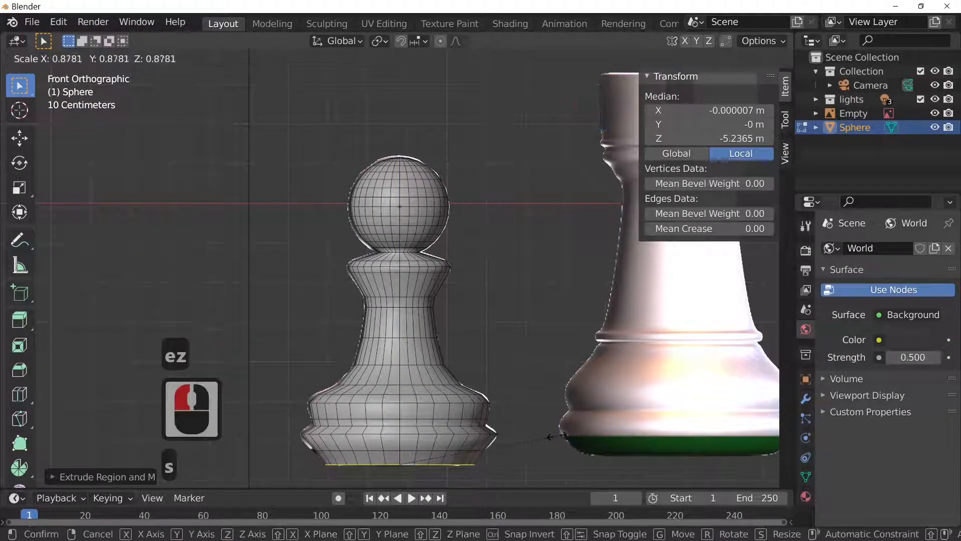
left_click(532, 428)
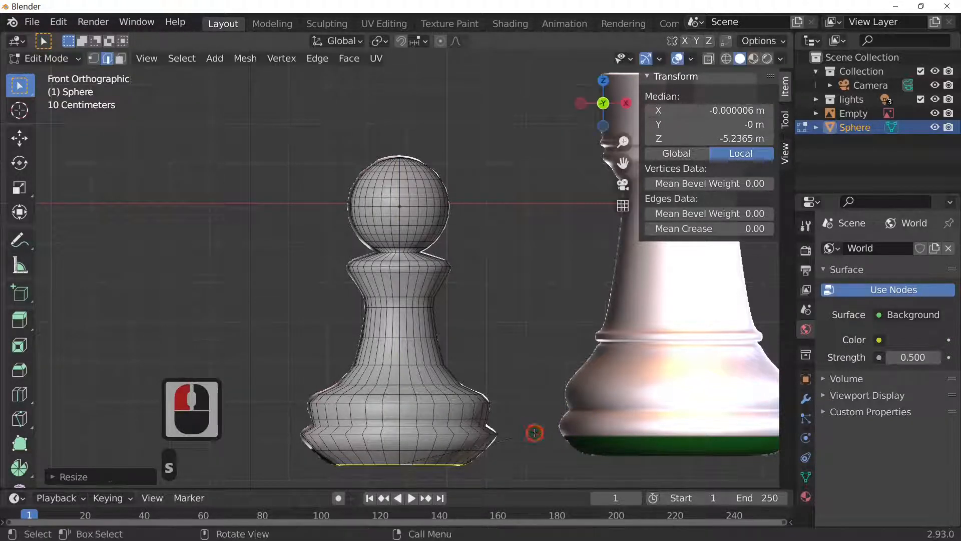
- Extrude the bottom edge loop inward twice with slight scaling to form two narrow rings on the pawn's underside
middle_click_drag(532, 429, 516, 318)
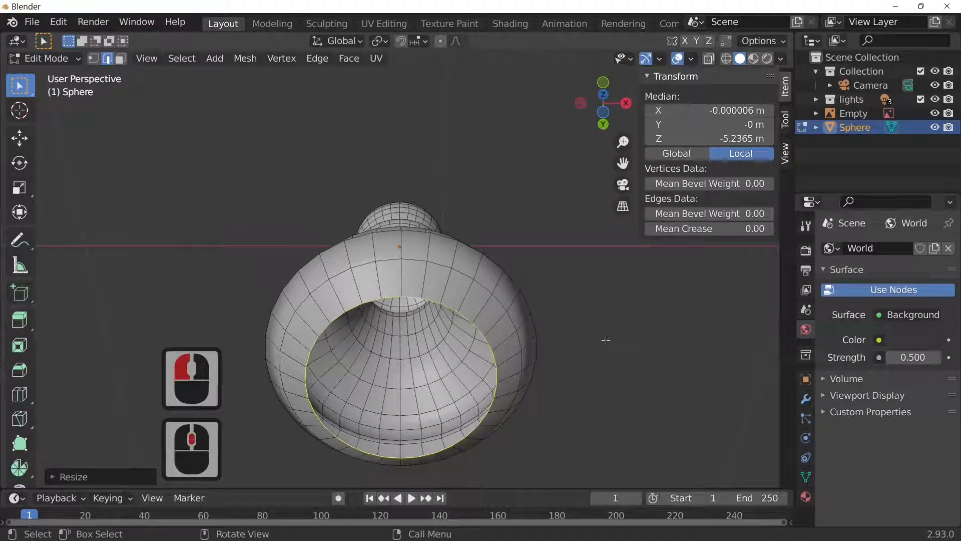
key("e")
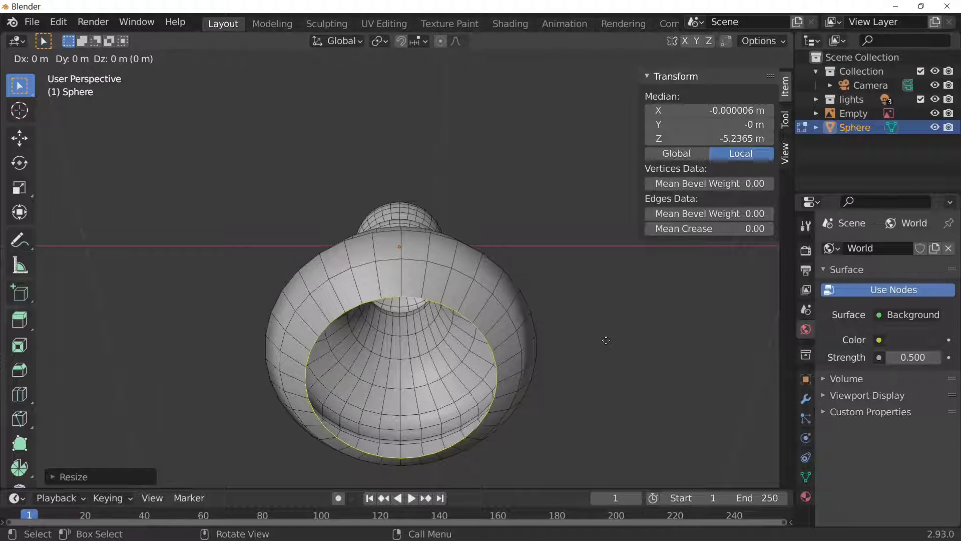
key("s")
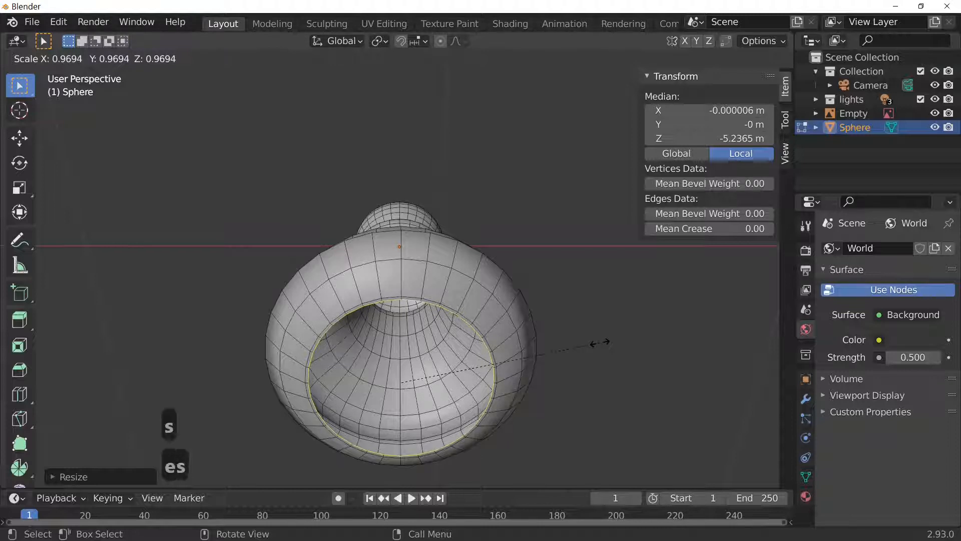
left_click(594, 349)
key("e")
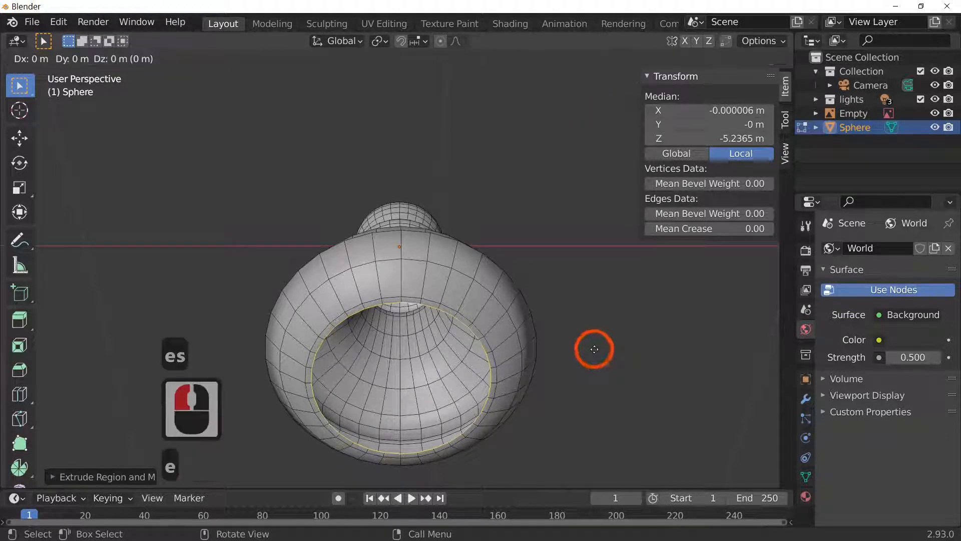
key("s")
left_click(591, 350)
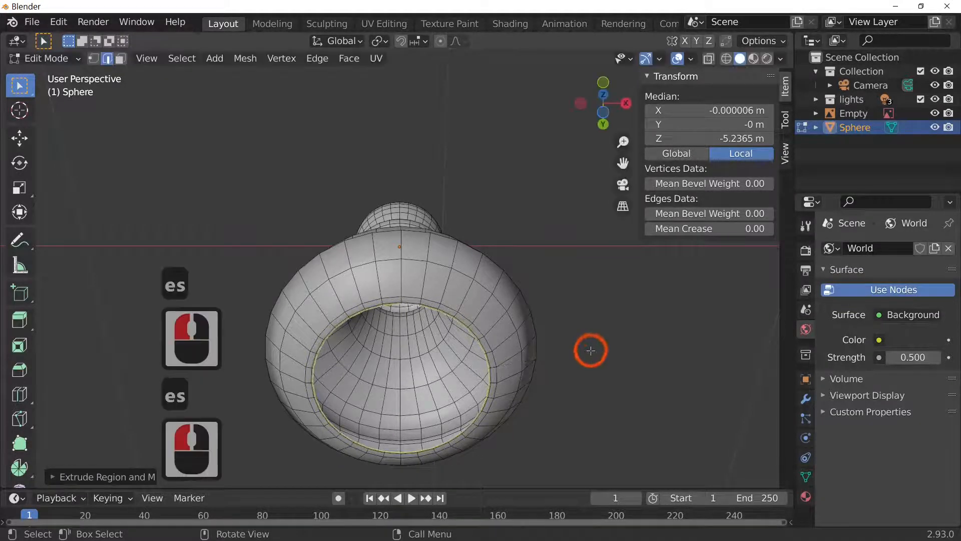
- Extrude and scale the underside loop inward to a small central hole, adding one more slightly smaller loop inside it
key("e")
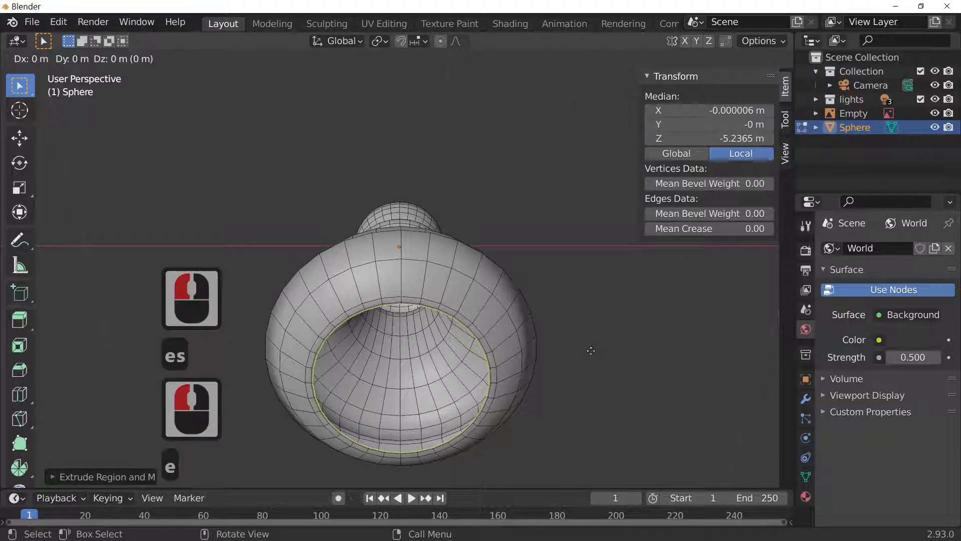
key("s")
left_click(476, 382)
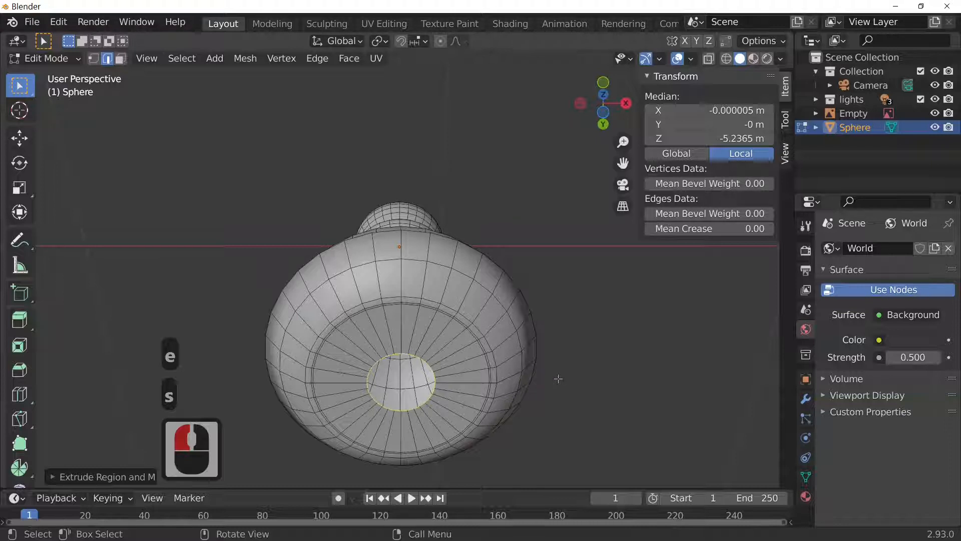
key("e")
key("s")
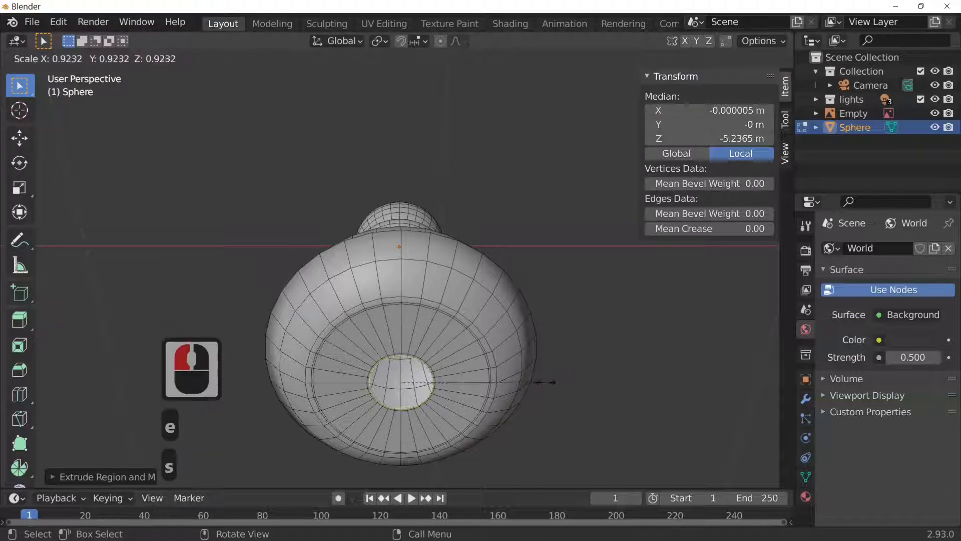
left_click(523, 387)
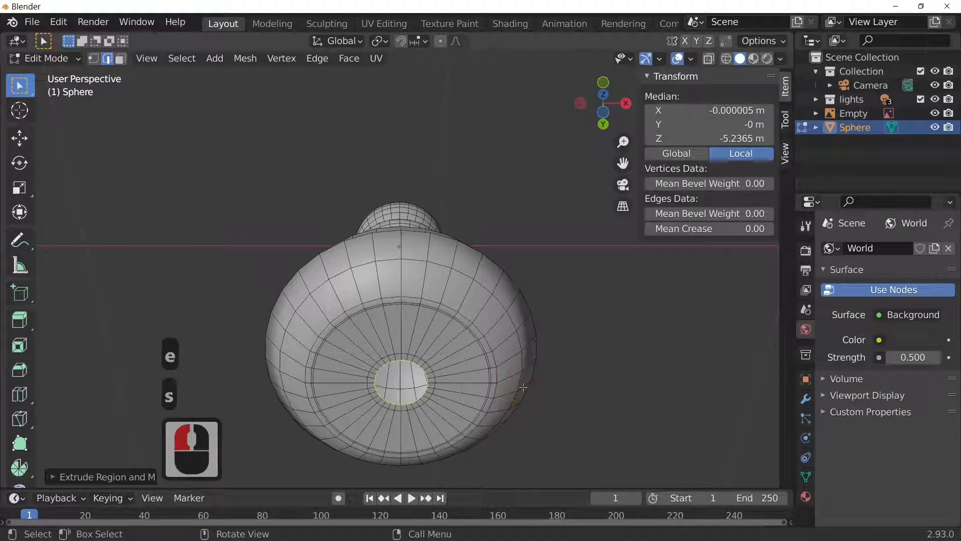
- Fill the central hole in the underside with a face and return to Object Mode in front view
key("f")
scroll(523, 387, "down", 2)
middle_click_drag(523, 387, 525, 441)
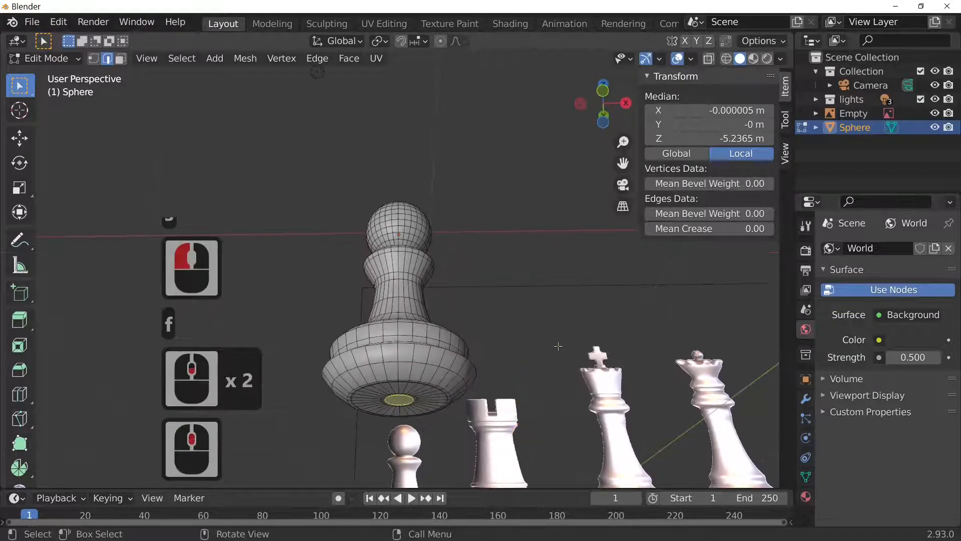
mouse_move(558, 345)
middle_mouse_down()
mouse_move(558, 397)
mouse_move(549, 399)
mouse_move(557, 353)
middle_mouse_up()
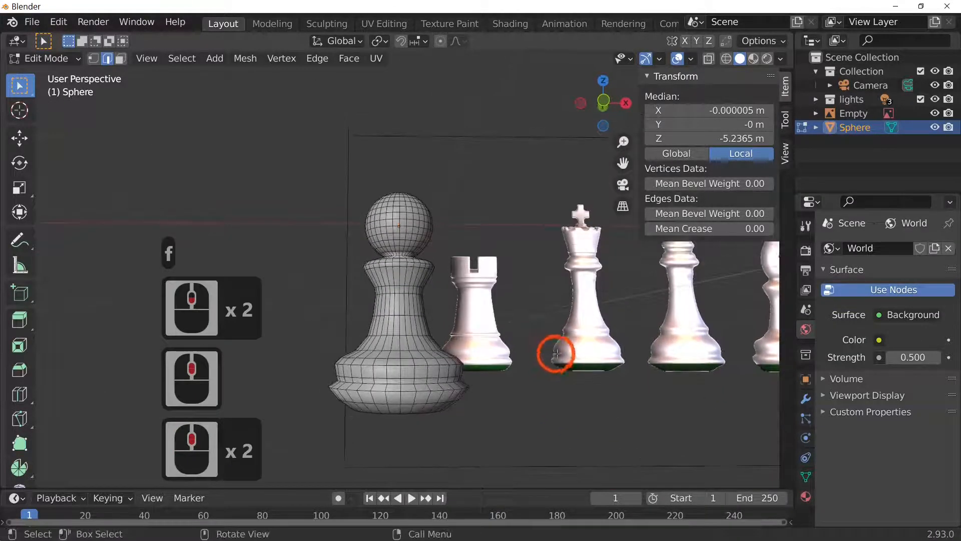
key("Tab")
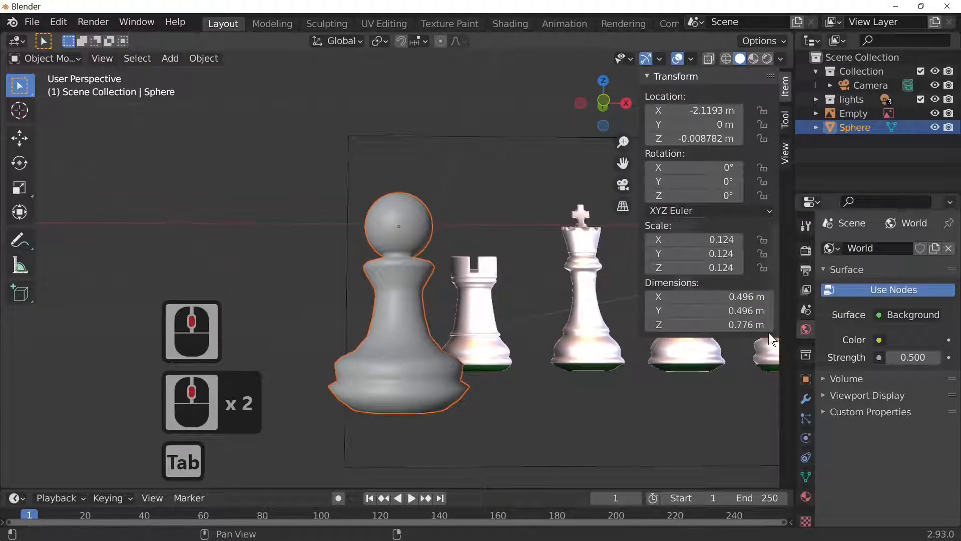
middle_click_drag(623, 359, 540, 325)
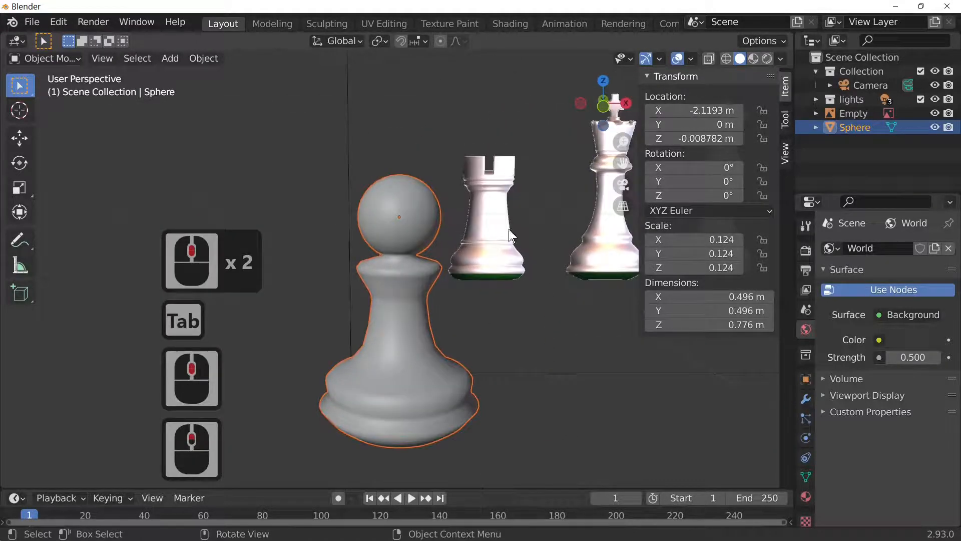
key("KP_1")
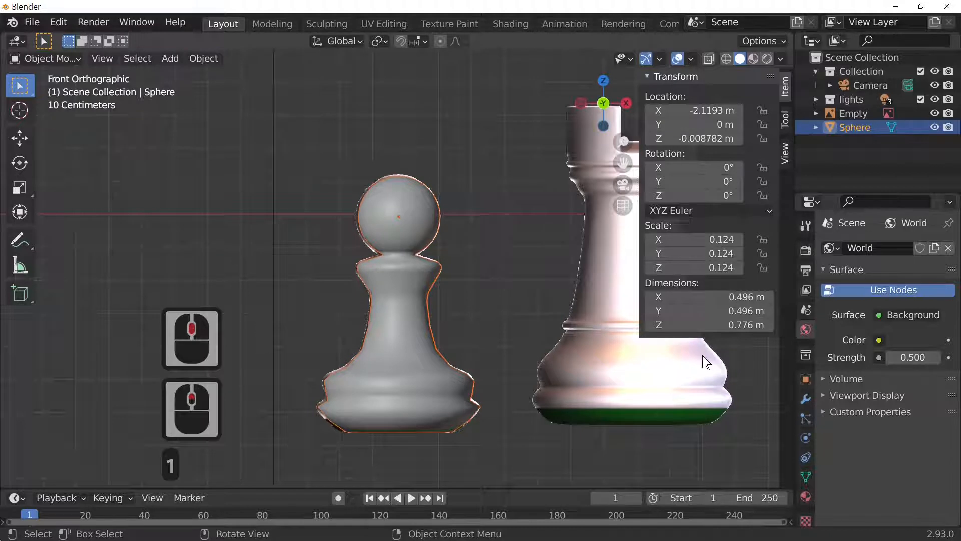
- Create a new material on the pawn and name it white
left_click(806, 496)
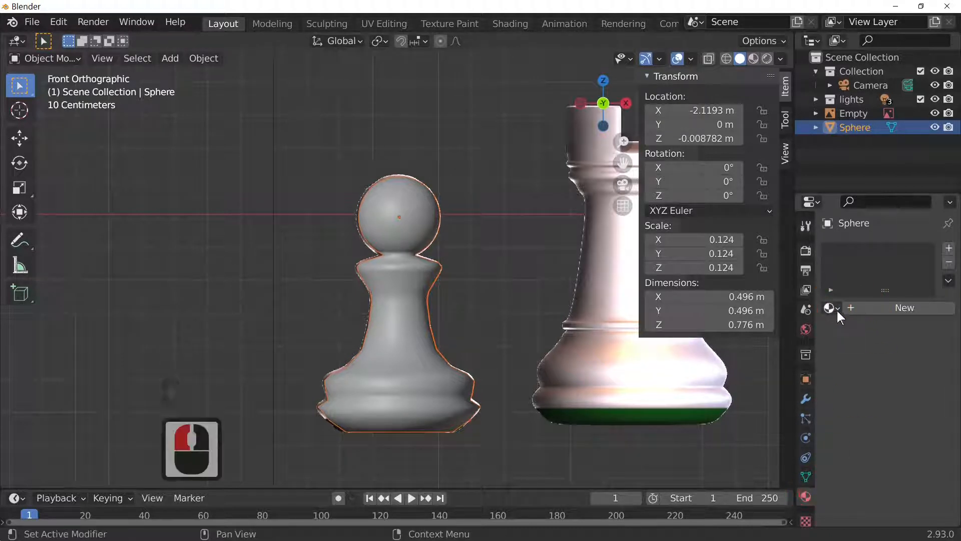
left_click(873, 308)
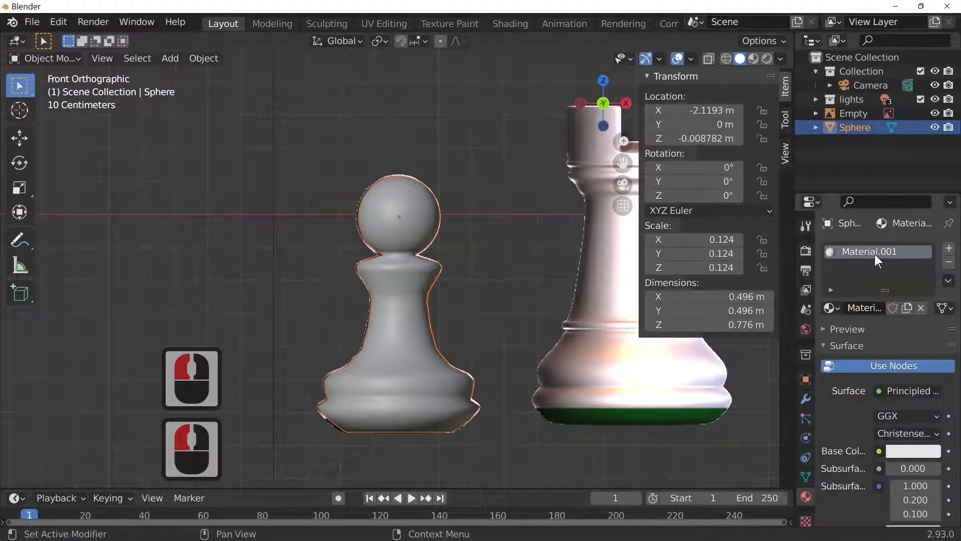
double_click(875, 254)
left_click(872, 251)
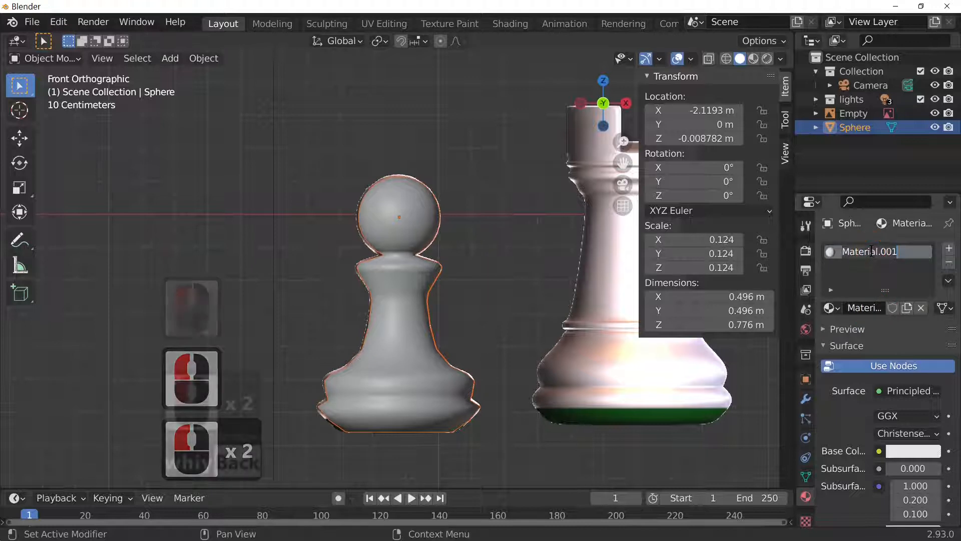
type("whiy")
key("BackSpace")
type("ter")
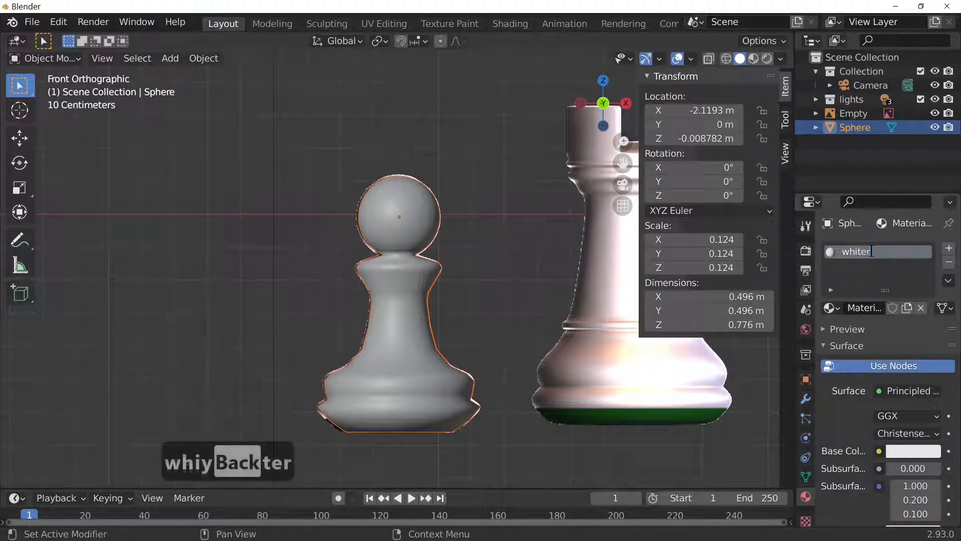
key("BackSpace")
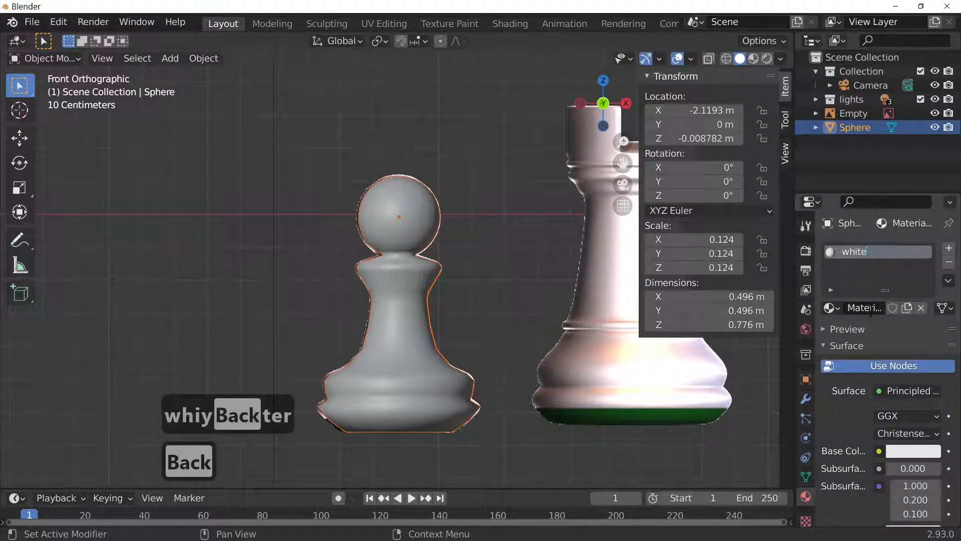
- Add a second material slot to the pawn, create a new material in it and name it green
left_click(950, 250)
left_click(924, 264)
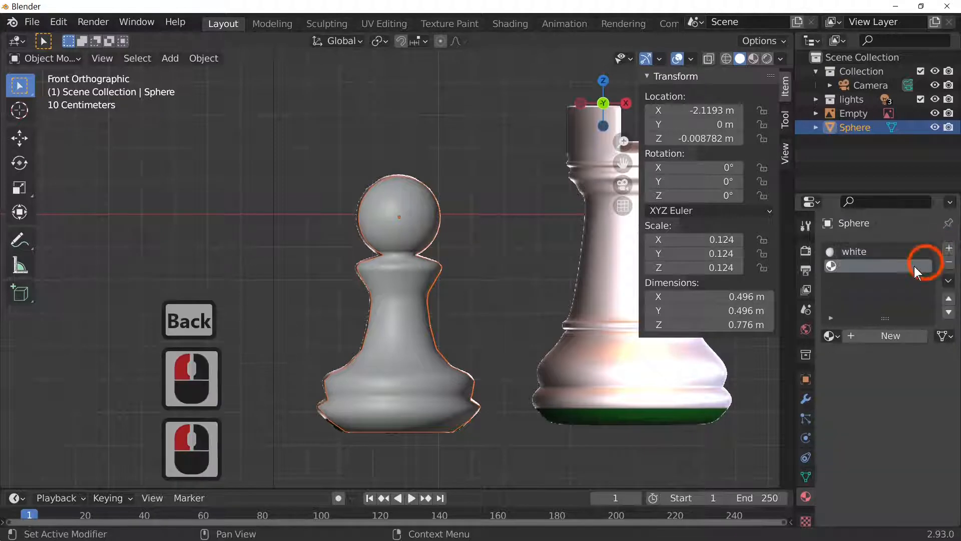
left_click(828, 336)
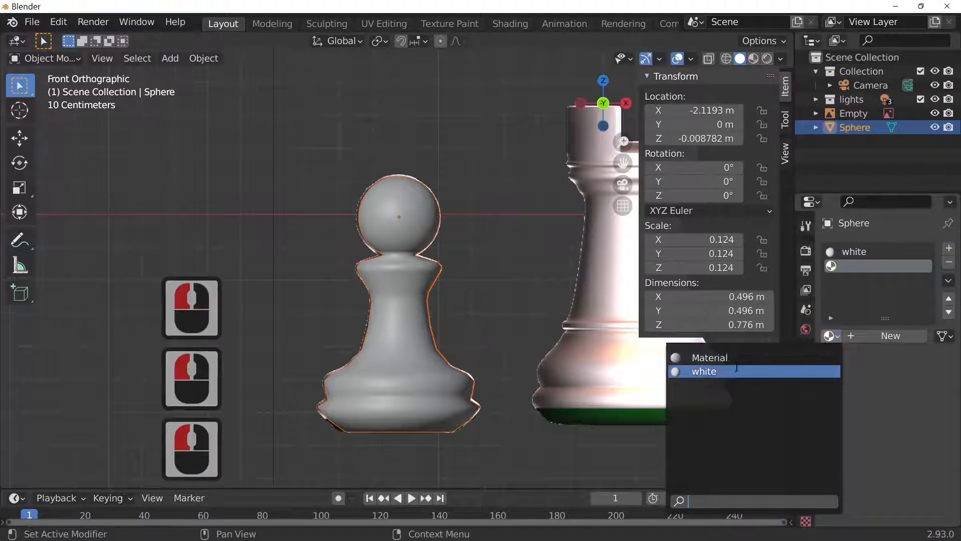
left_click(851, 269)
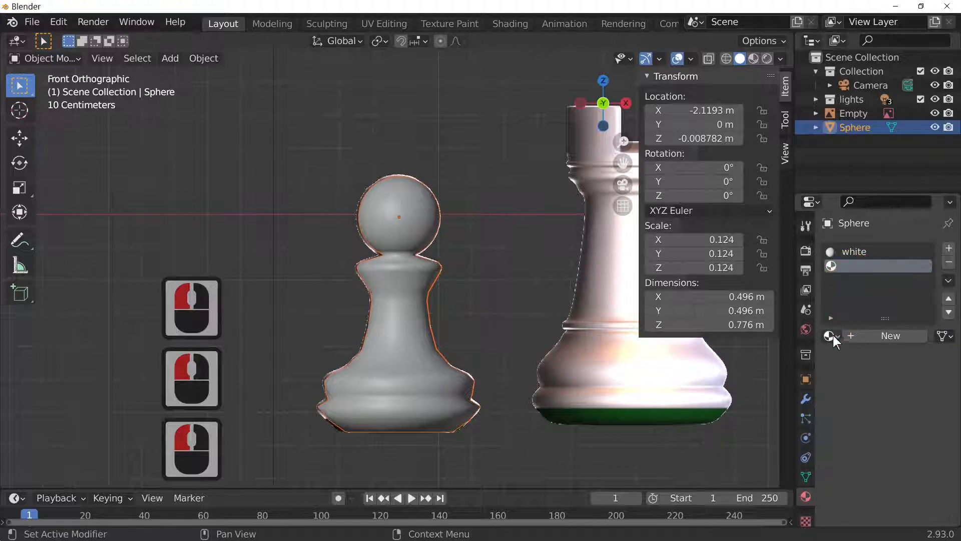
left_click(871, 334)
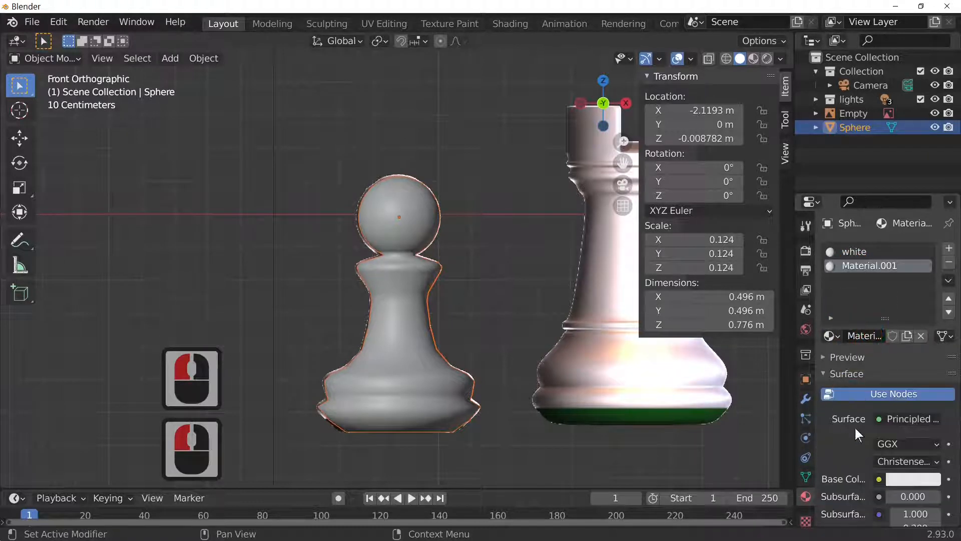
double_click(883, 264)
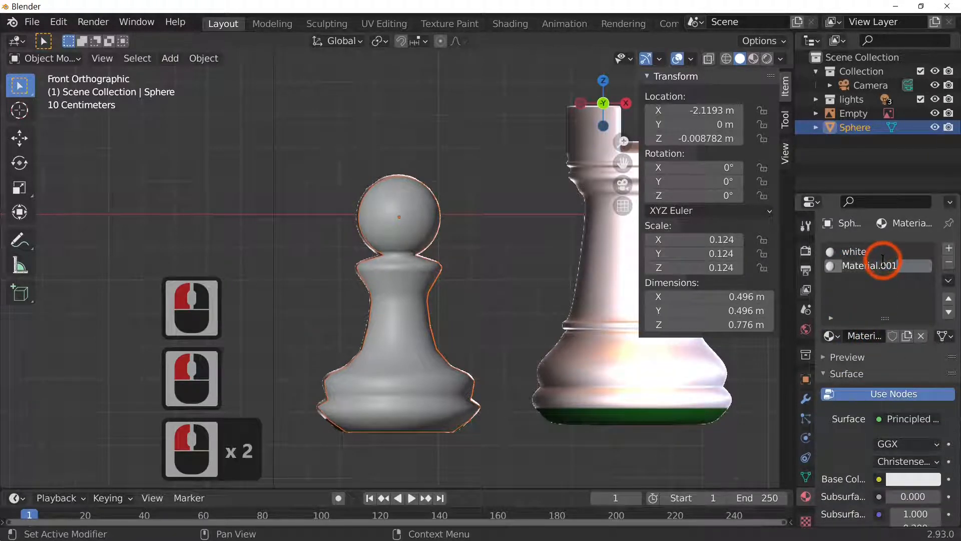
type("green")
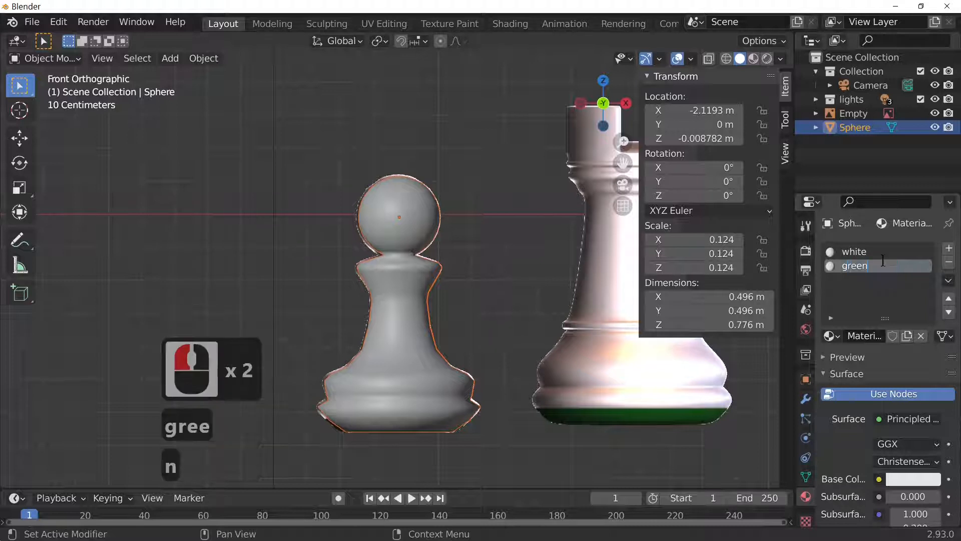
left_click(882, 302)
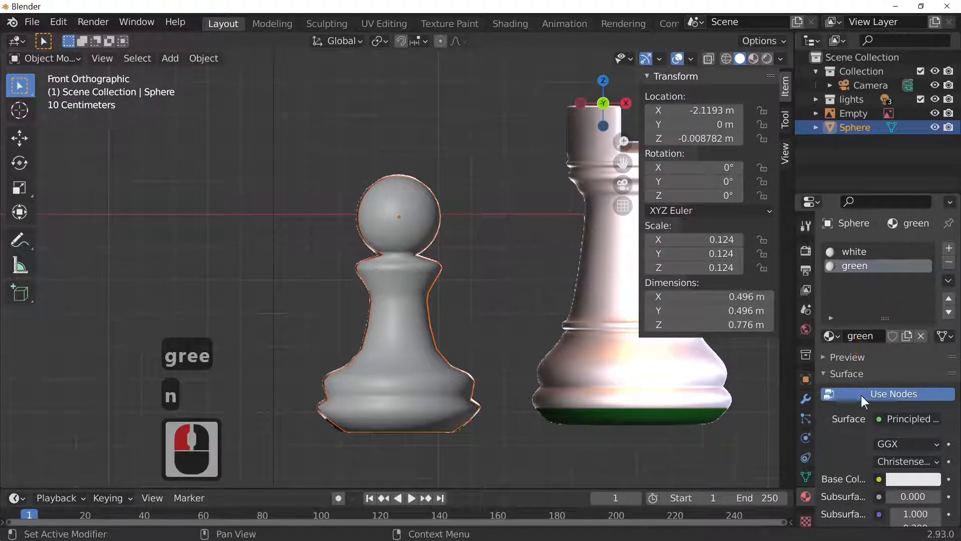
- Change the green material's surface shader to Velvet BSDF
left_click(879, 479)
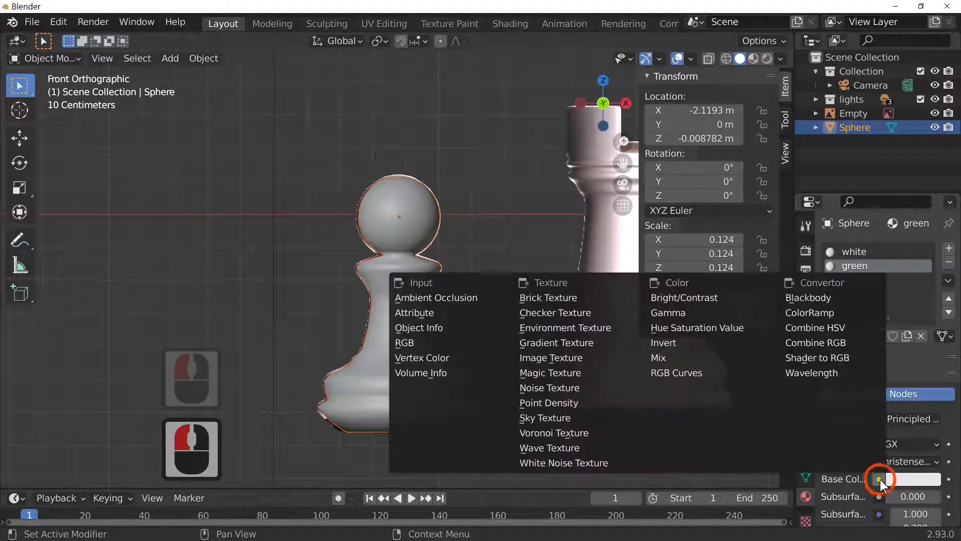
left_click(880, 479)
left_click(887, 419)
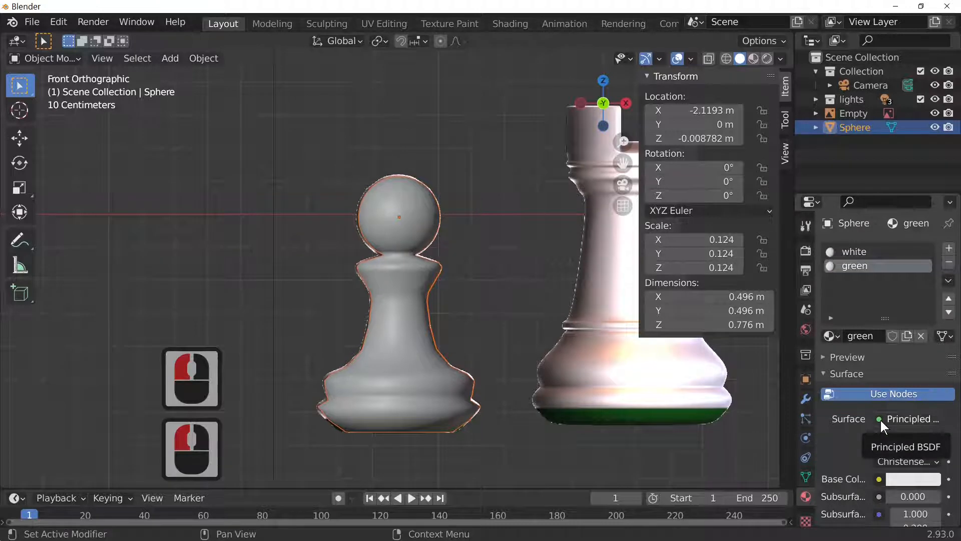
left_click(879, 419)
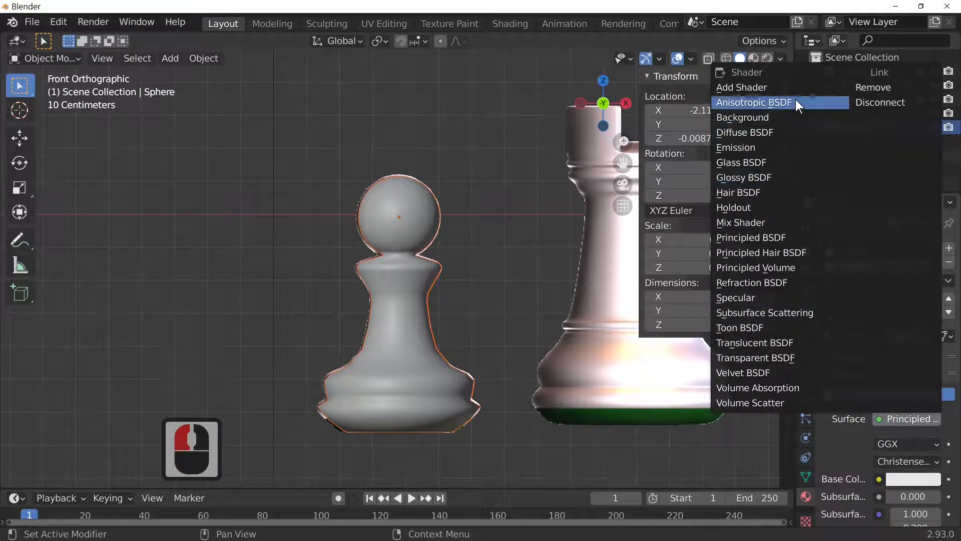
scroll(803, 177, "up", 1)
scroll(803, 178, "up", 8)
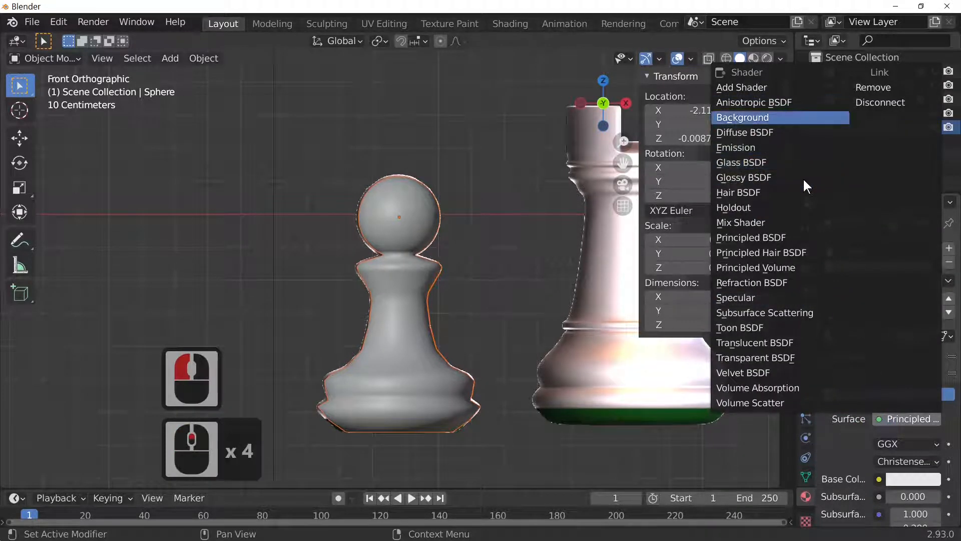
scroll(803, 178, "down", 4)
scroll(803, 179, "down", 1)
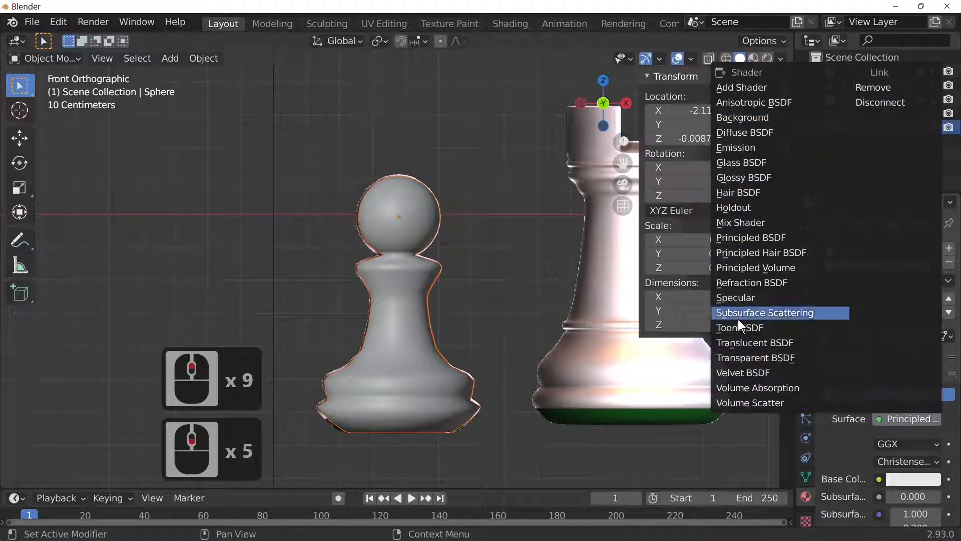
left_click(741, 373)
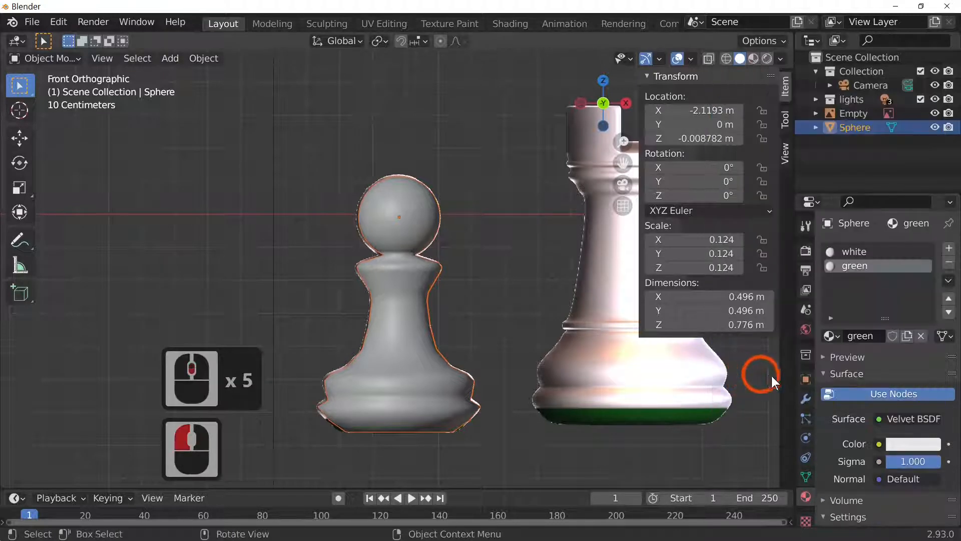
- Set the green material's color by sampling the green base of the rook in the reference image
left_click(914, 442)
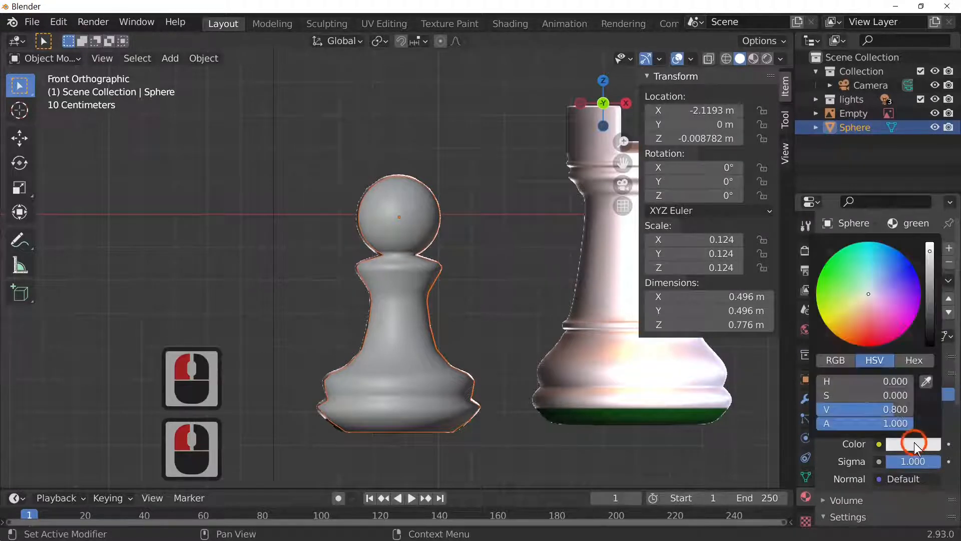
left_click(927, 379)
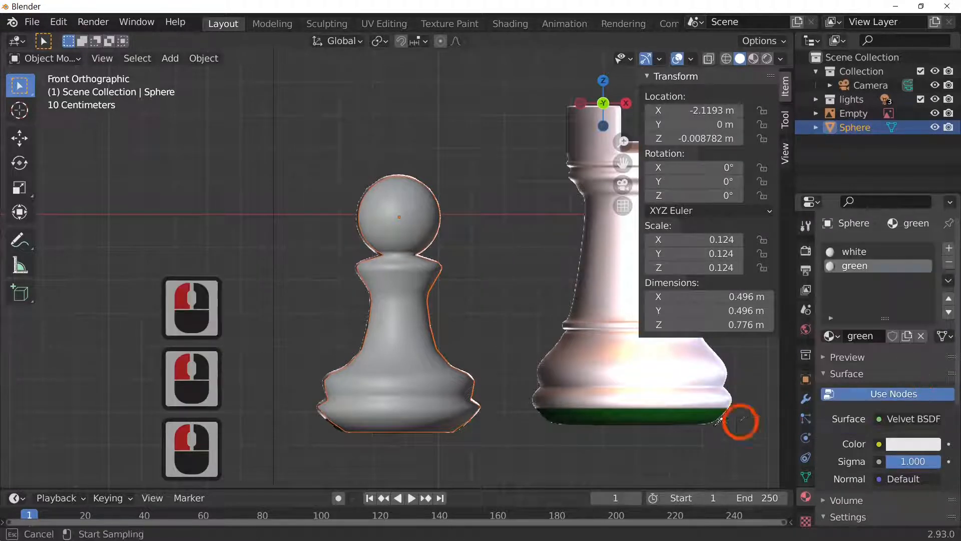
left_click(673, 414)
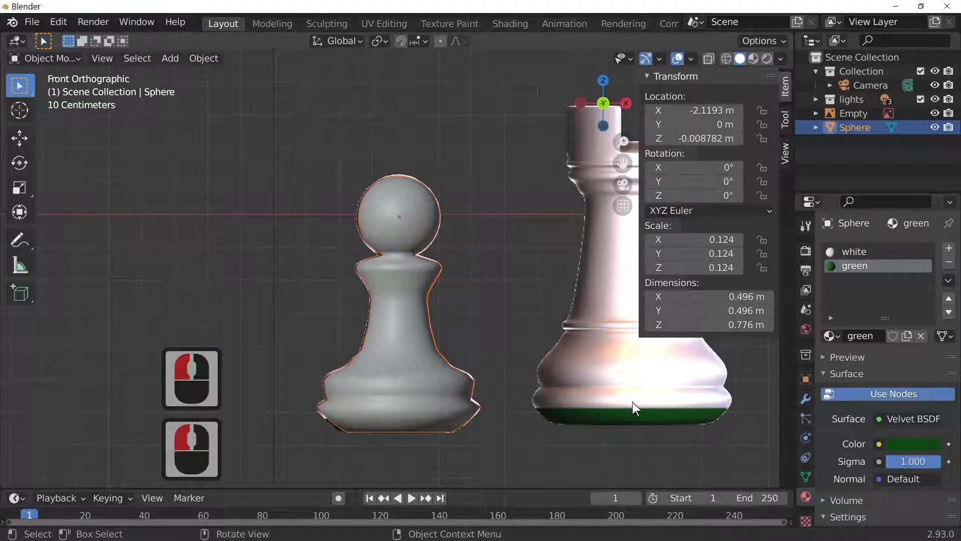
- Set the white material's base color by sampling the light lower body of the reference rook
left_click(860, 251)
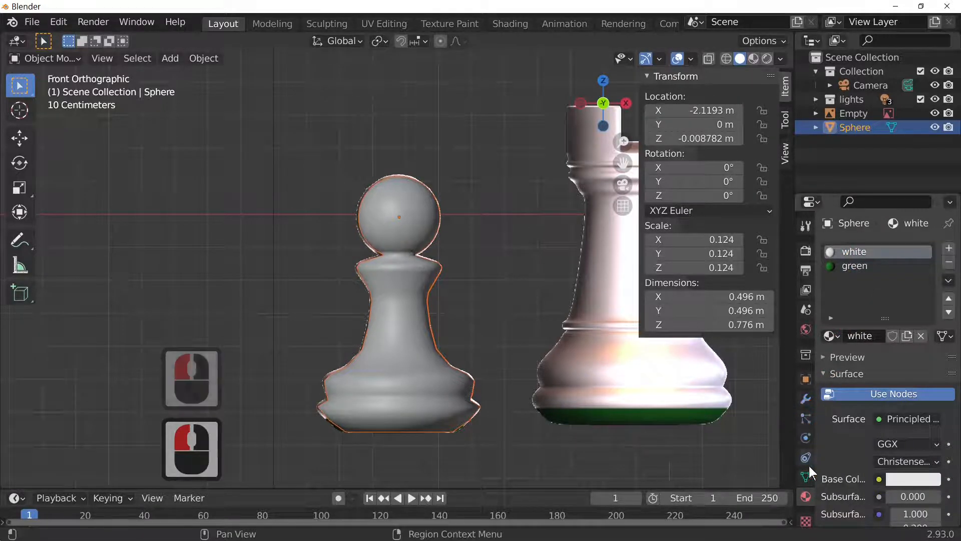
left_click(899, 476)
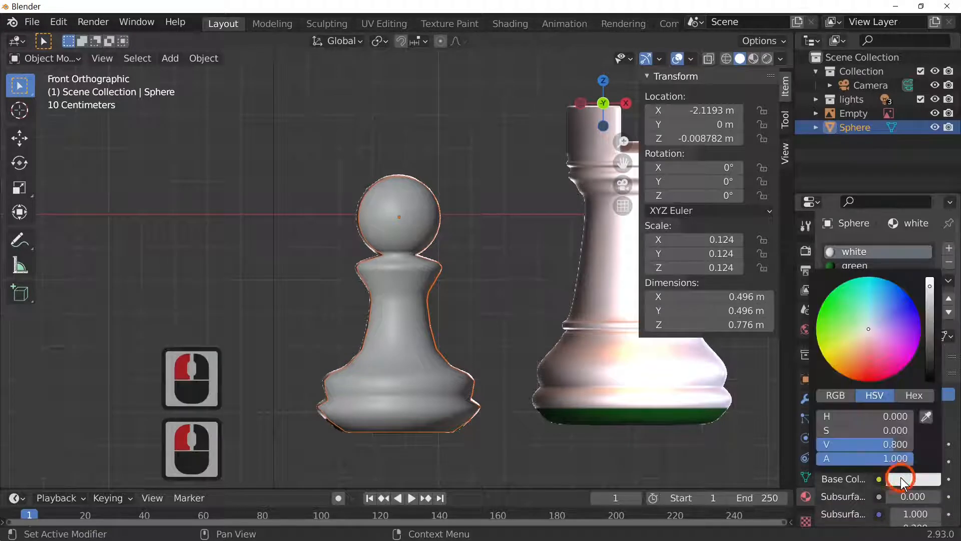
left_click(926, 417)
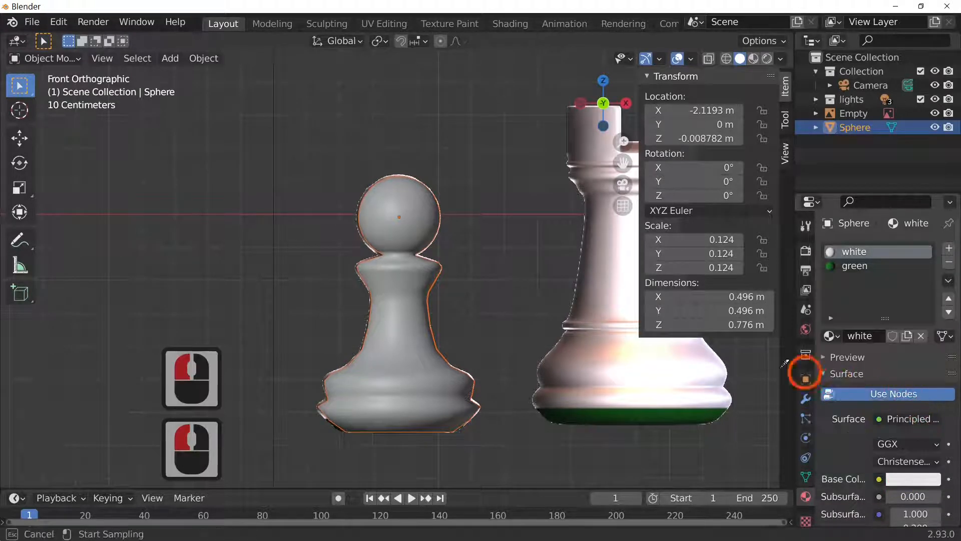
left_click(637, 346)
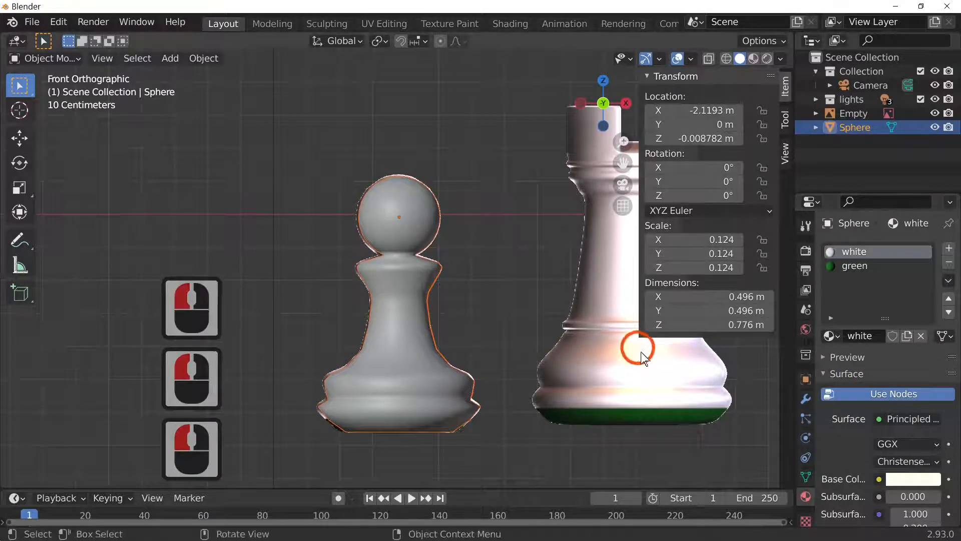
- Select the pawn's entire mesh in Edit Mode and assign the white material to it
scroll(656, 365, "down", 3)
middle_click_drag(653, 357, 536, 404)
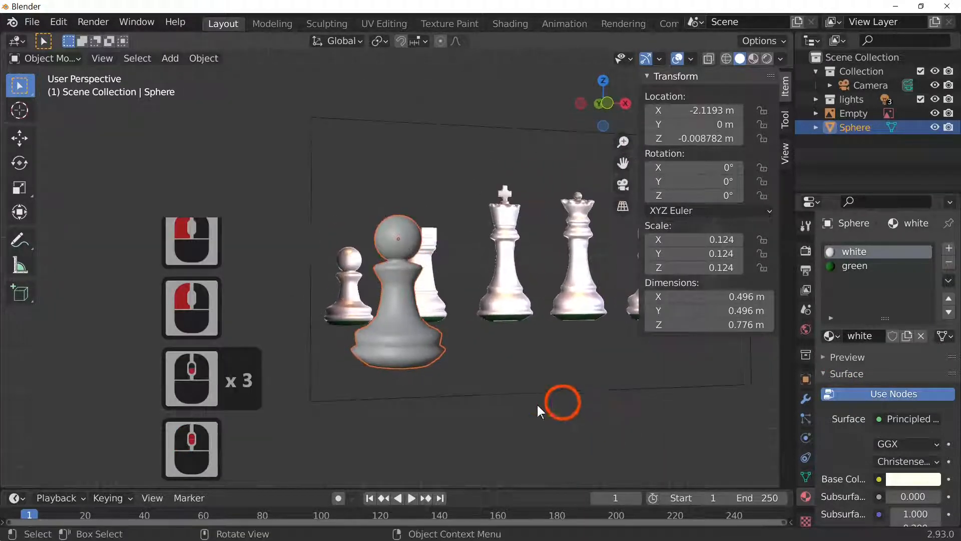
scroll(501, 413, "up", 3)
key("Tab")
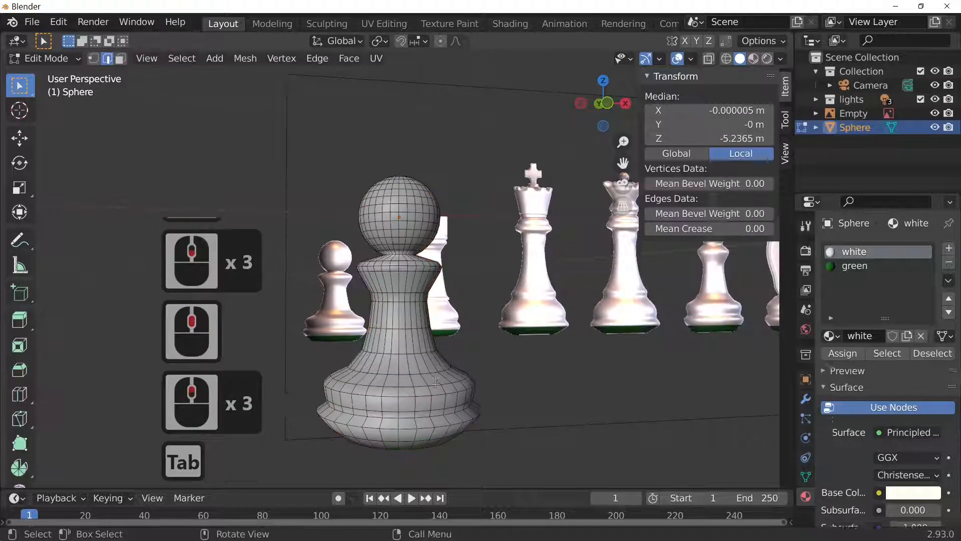
key("Tab")
left_click(435, 379)
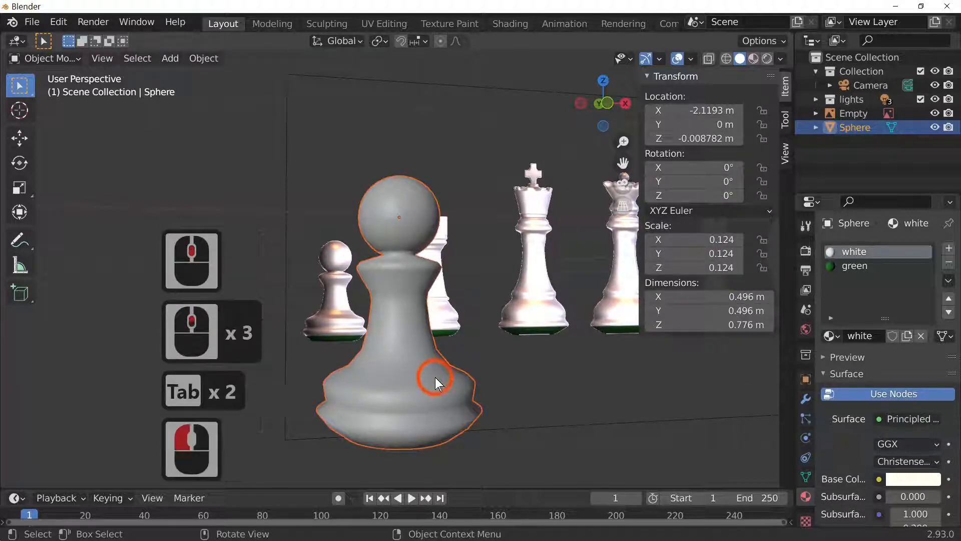
key("Tab")
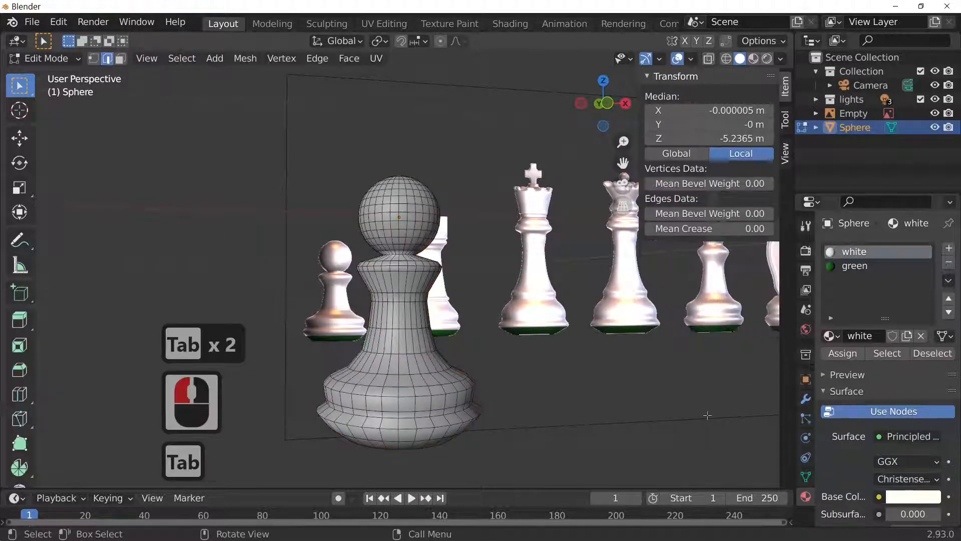
key("a")
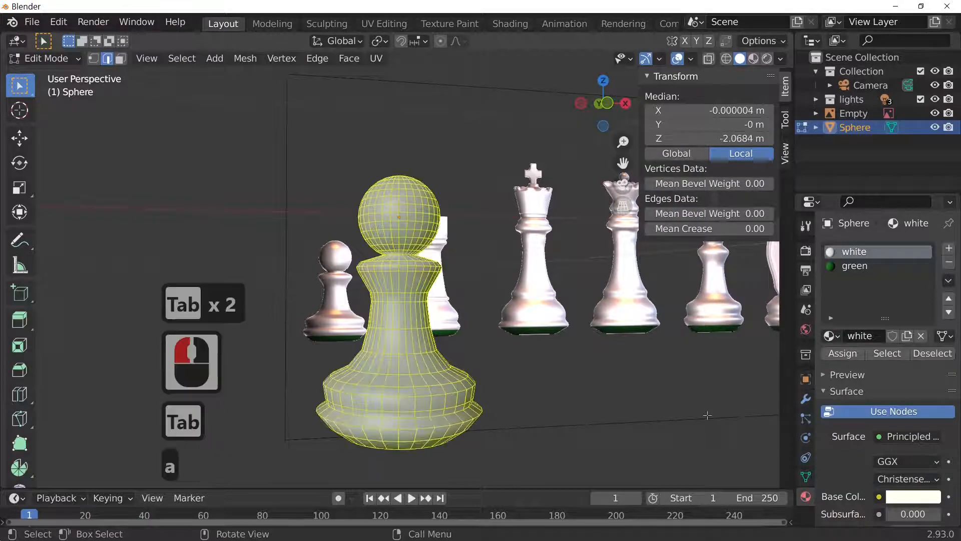
left_click(852, 353)
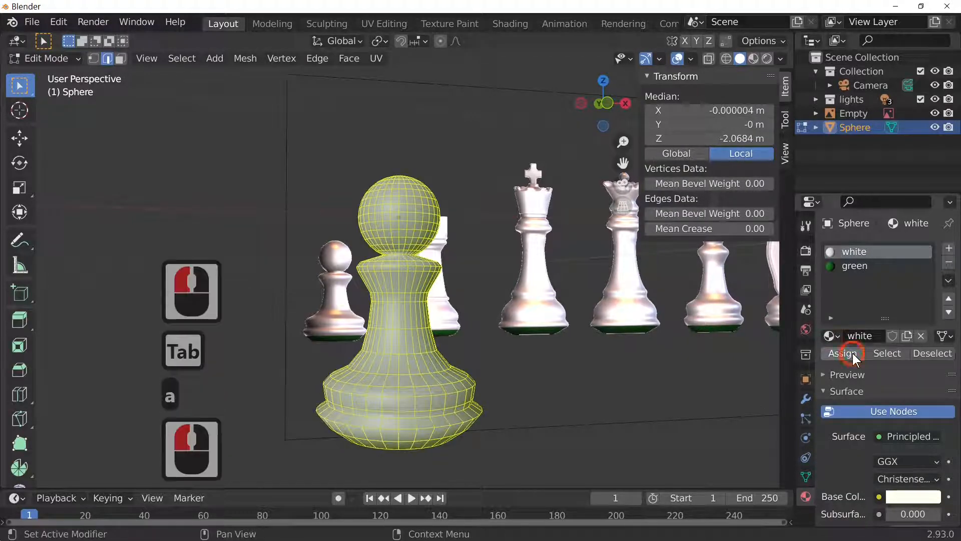
- Switch the viewport to Material Preview shading and return the pawn to Object Mode
left_click(753, 58)
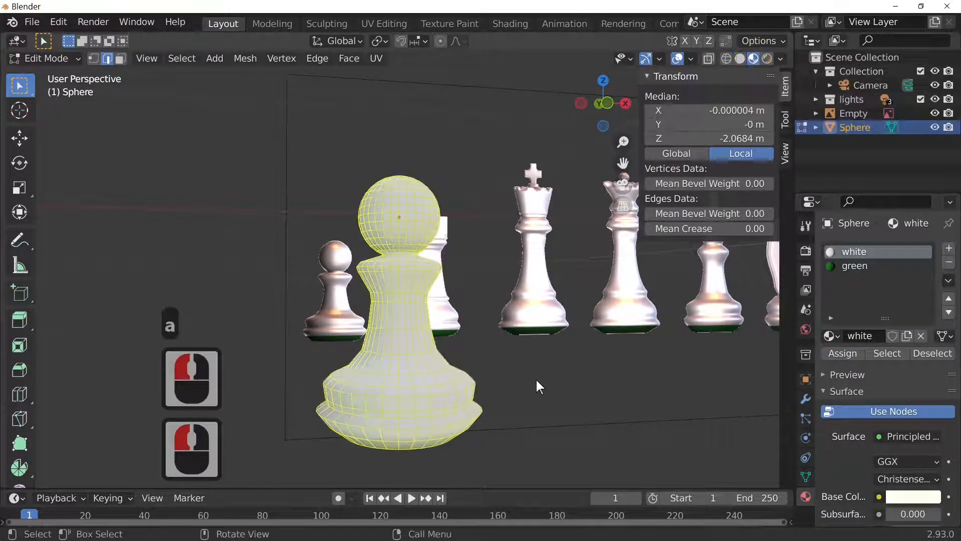
middle_click_drag(430, 398, 461, 404)
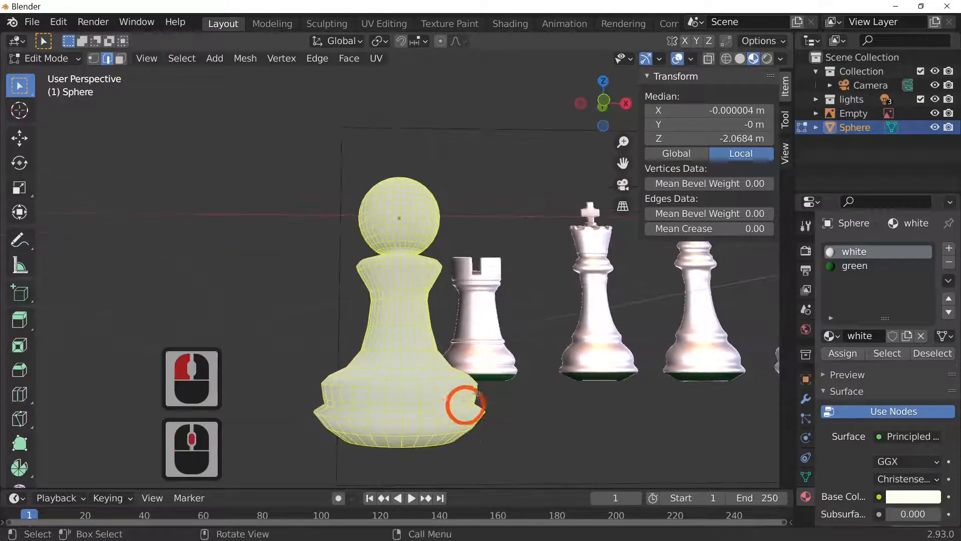
key("Tab")
middle_click_drag(509, 372, 516, 462)
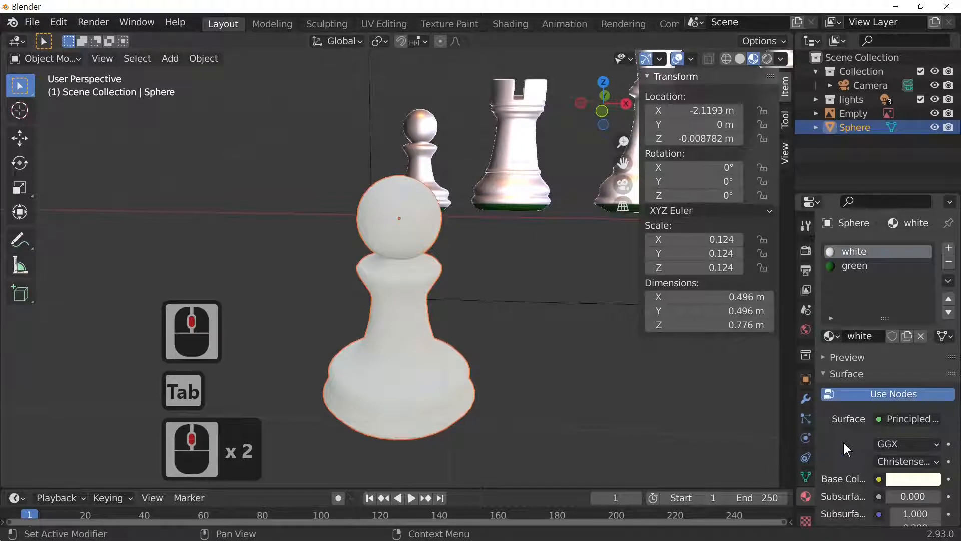
- Set the white material's Metallic to 0.820 and its Roughness to 0.275
scroll(845, 444, "down", 2)
scroll(878, 419, "down", 7)
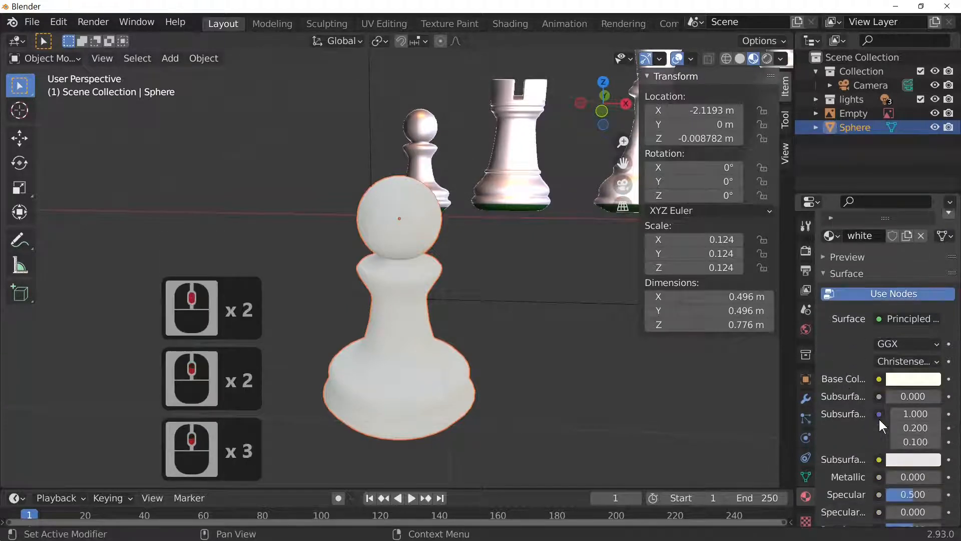
left_click_drag(895, 400, 932, 397)
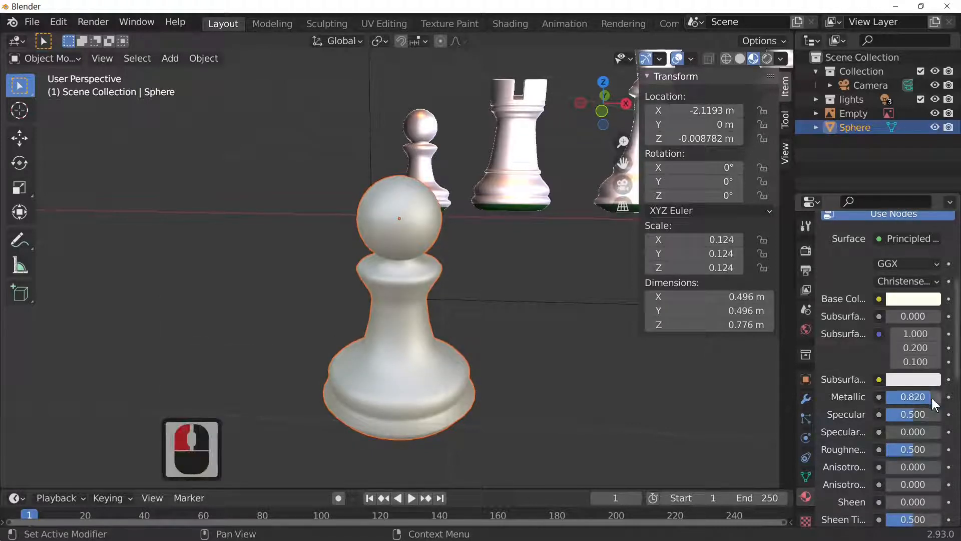
scroll(908, 435, "down", 5)
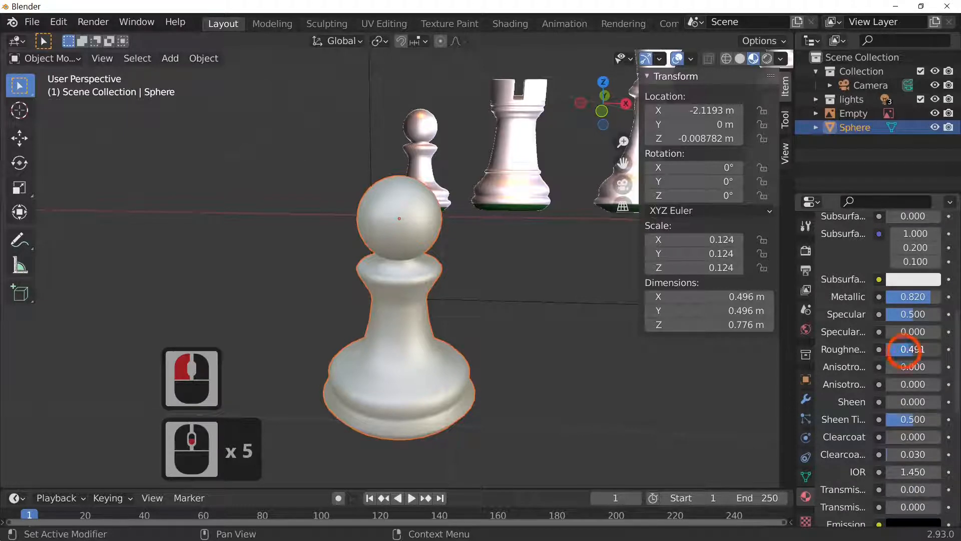
left_click_drag(912, 349, 901, 349)
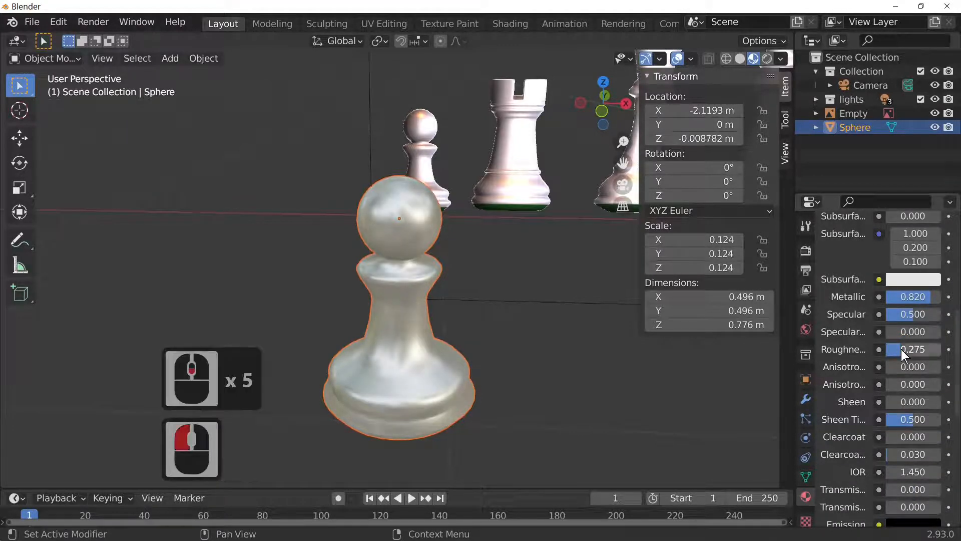
mouse_move(565, 441)
middle_mouse_down()
mouse_move(572, 371)
mouse_move(444, 389)
mouse_move(602, 416)
mouse_move(489, 381)
mouse_move(494, 418)
mouse_move(572, 428)
middle_mouse_up()
scroll(602, 415, "up", 3)
scroll(572, 428, "down", 3)
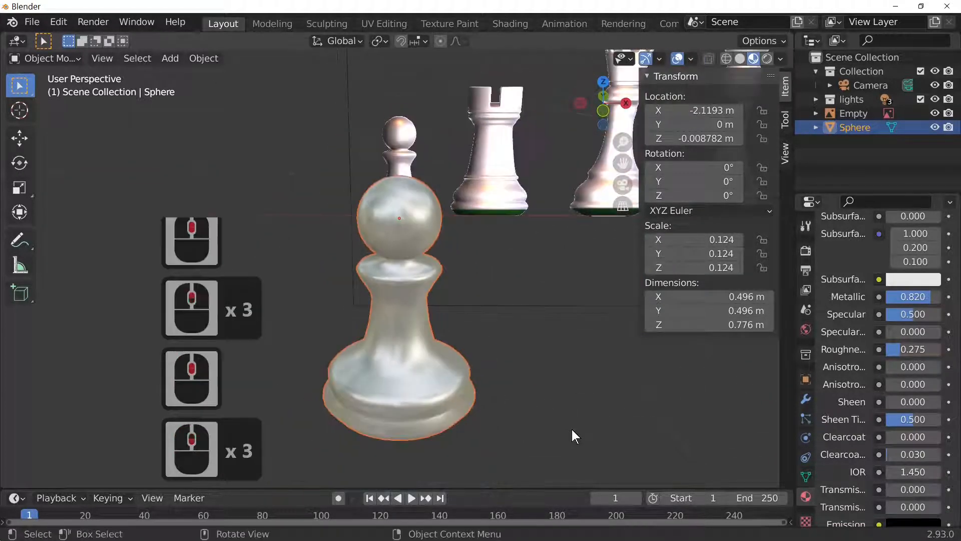
scroll(571, 429, "down", 8)
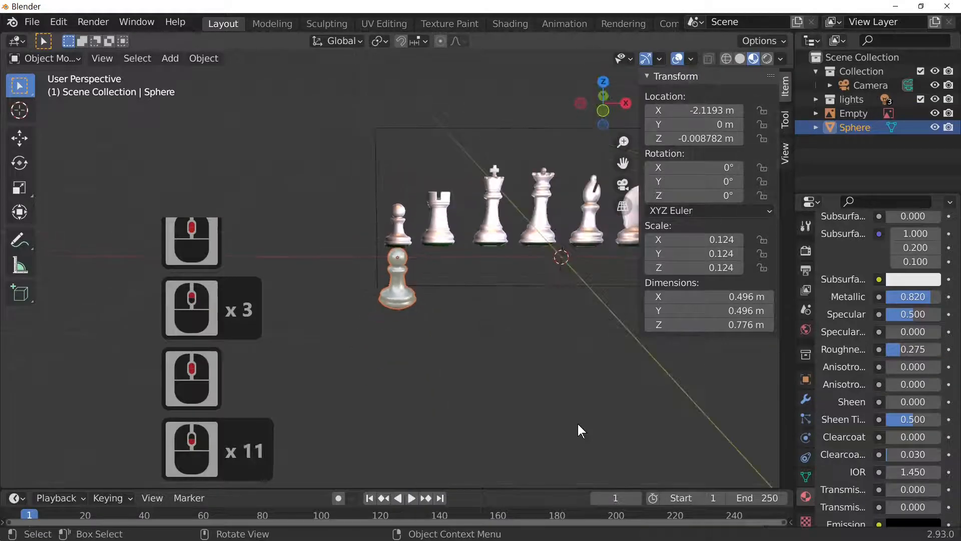
- Enter Edit Mode on the pawn, switch to face selection and select a face at the centre of its underside
scroll(526, 321, "up", 9)
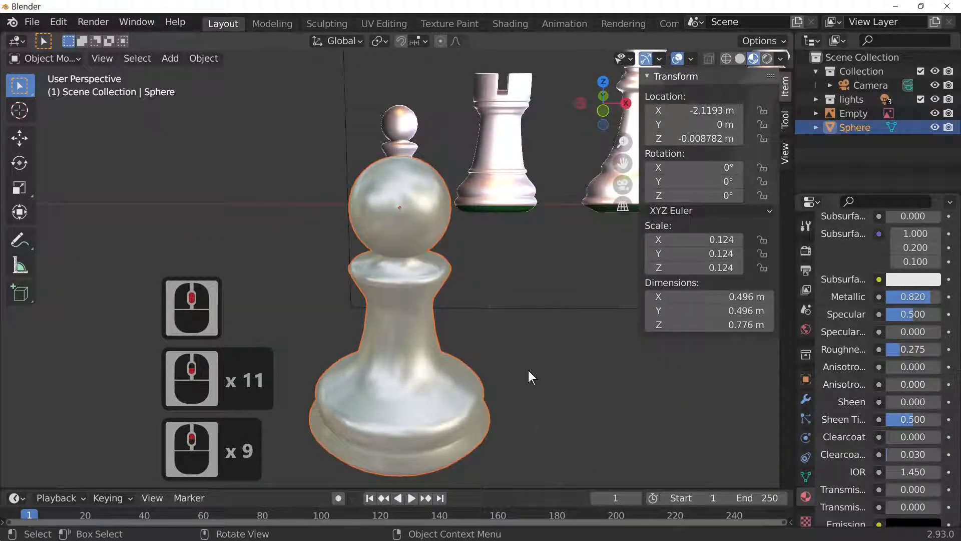
middle_click_drag(542, 395, 538, 354)
scroll(525, 376, "down", 4)
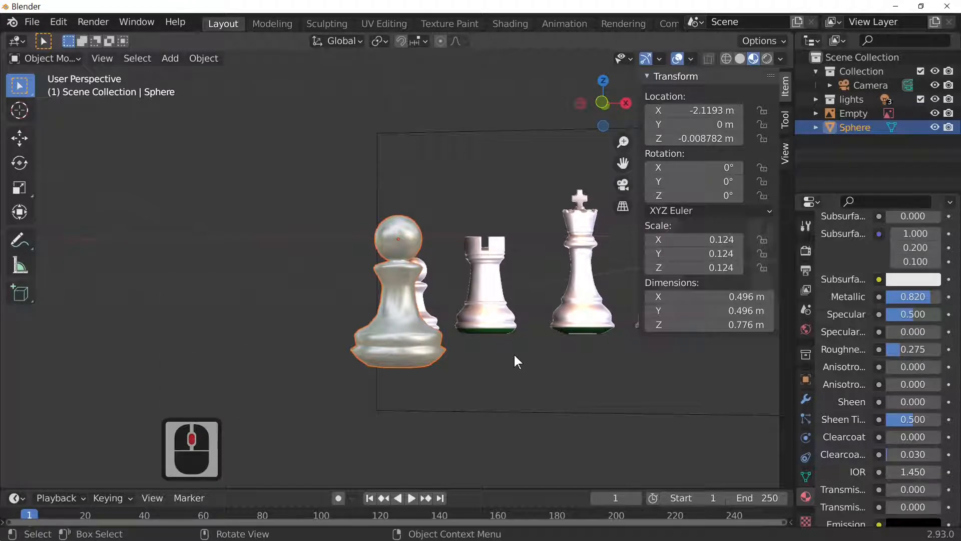
key("1")
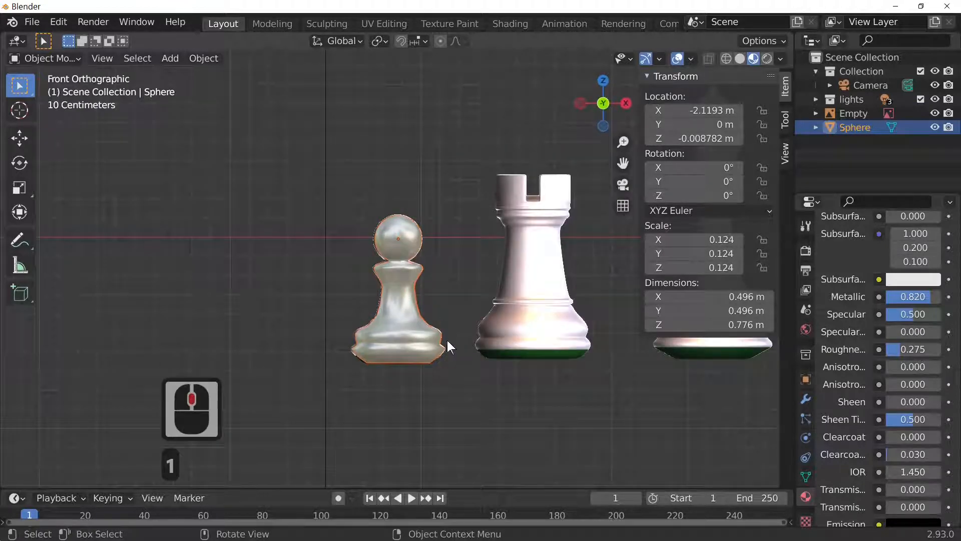
key("Tab")
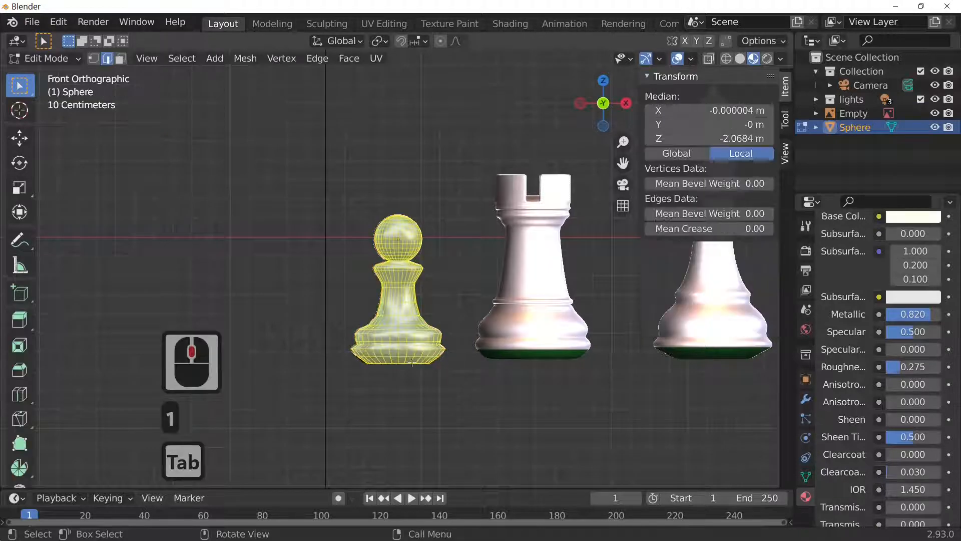
middle_click_drag(415, 357, 383, 278)
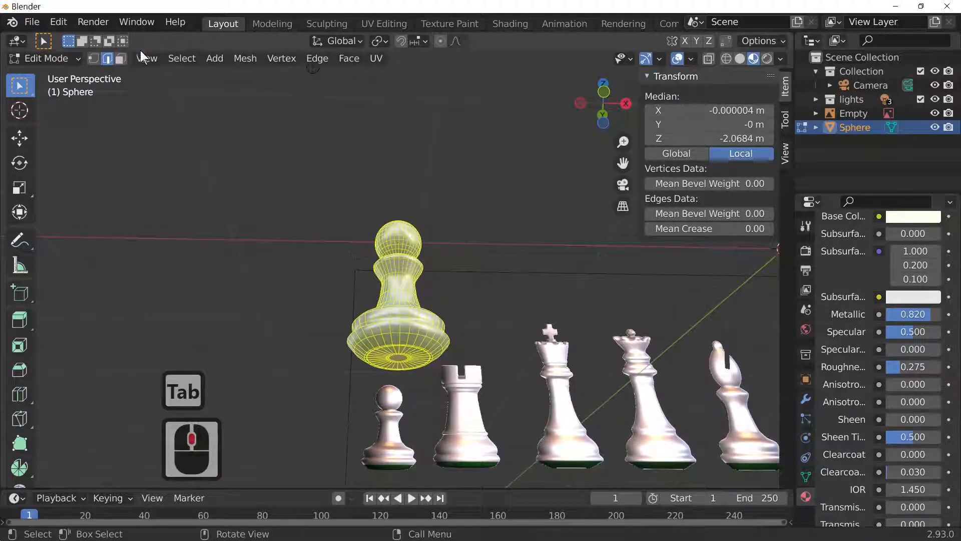
left_click(121, 59)
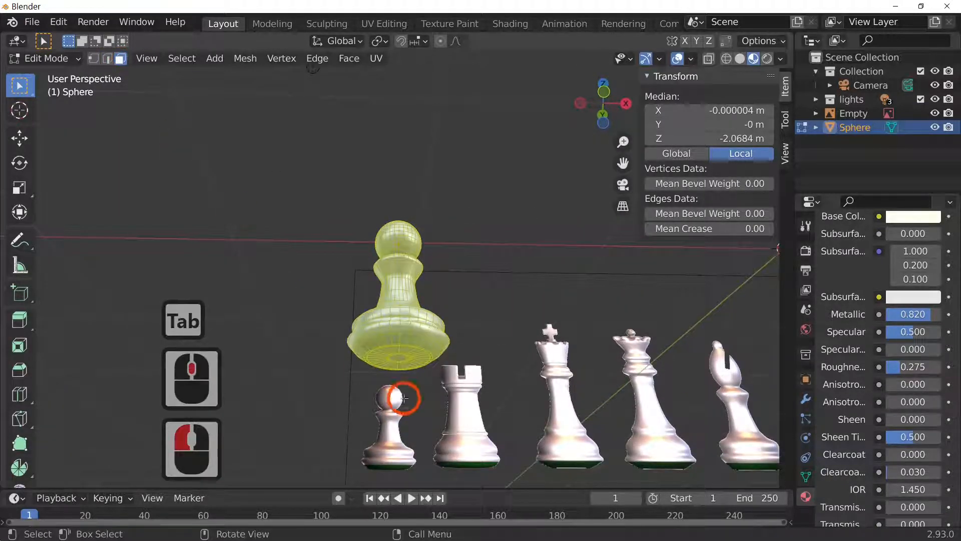
left_click(400, 359)
- Grow the face selection outward from the underside in front view until it covers the pawn's whole slanted bottom rim
key("KP_1")
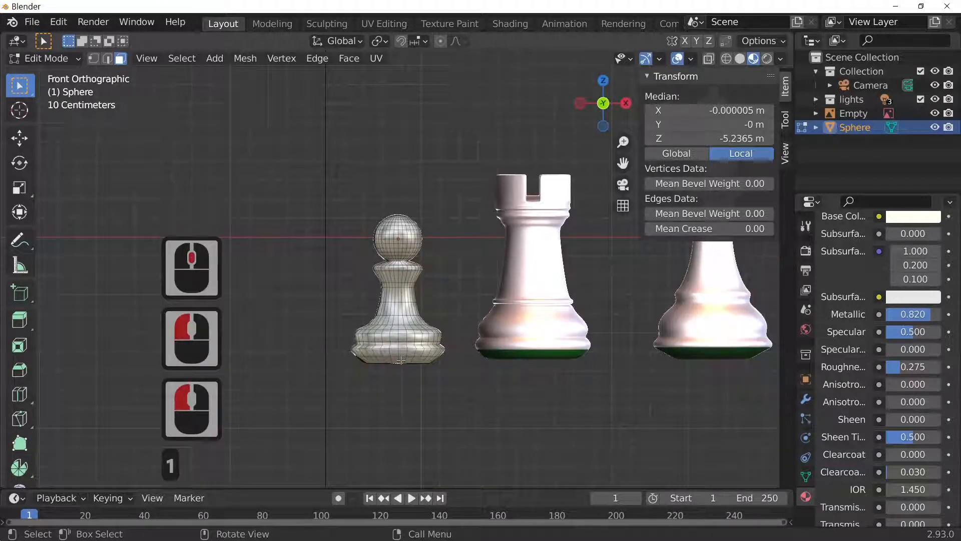
key("ctrl+KP_Add")
key("ctrl+KP_Add")
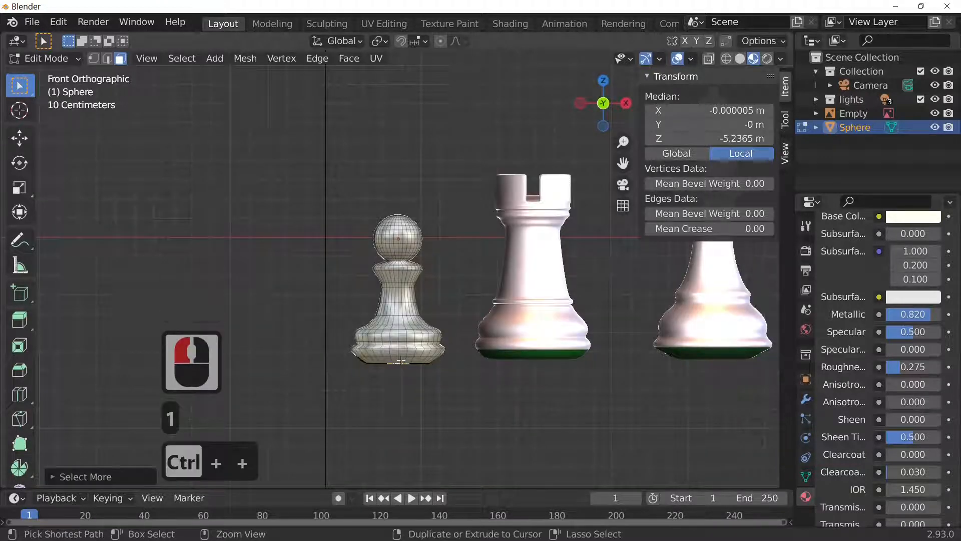
key("ctrl+KP_Add")
key("ctrl+KP_Add")
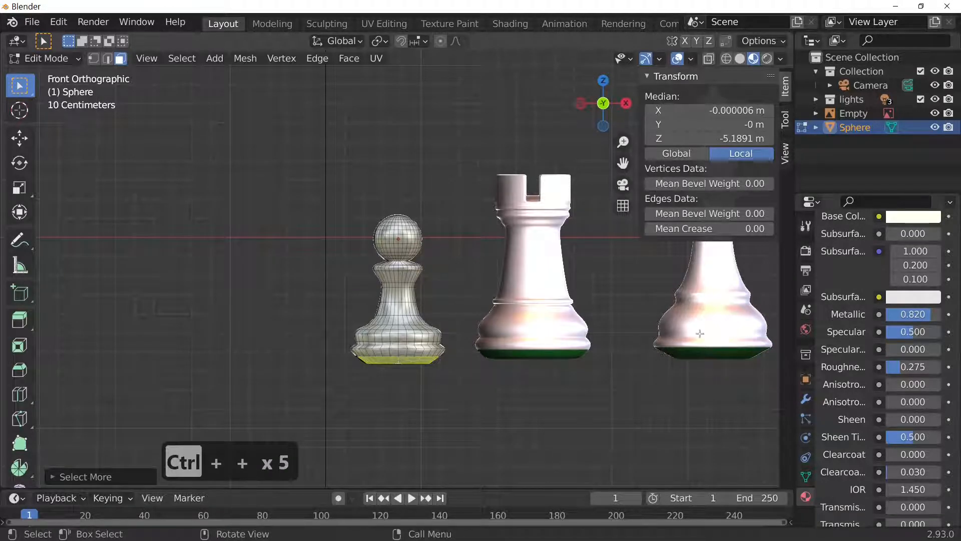
- Assign the green material to the selected base faces and return the pawn to Object Mode
left_click(806, 495)
scroll(877, 413, "up", 14)
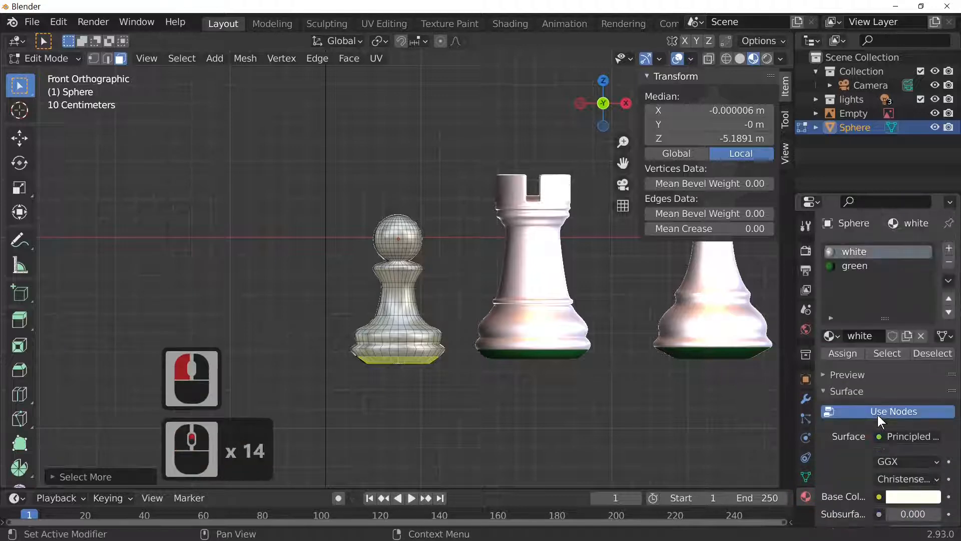
scroll(878, 414, "up", 3)
left_click(854, 265)
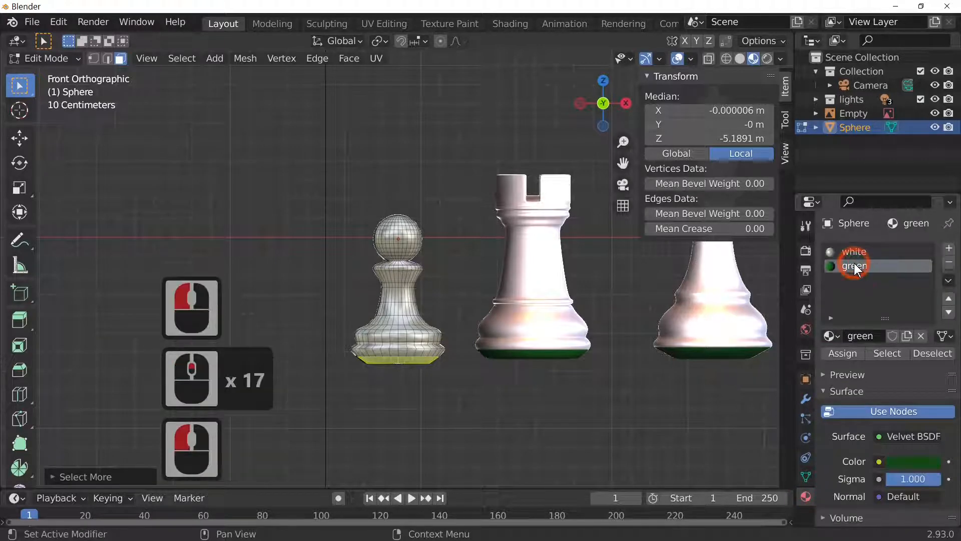
left_click(851, 354)
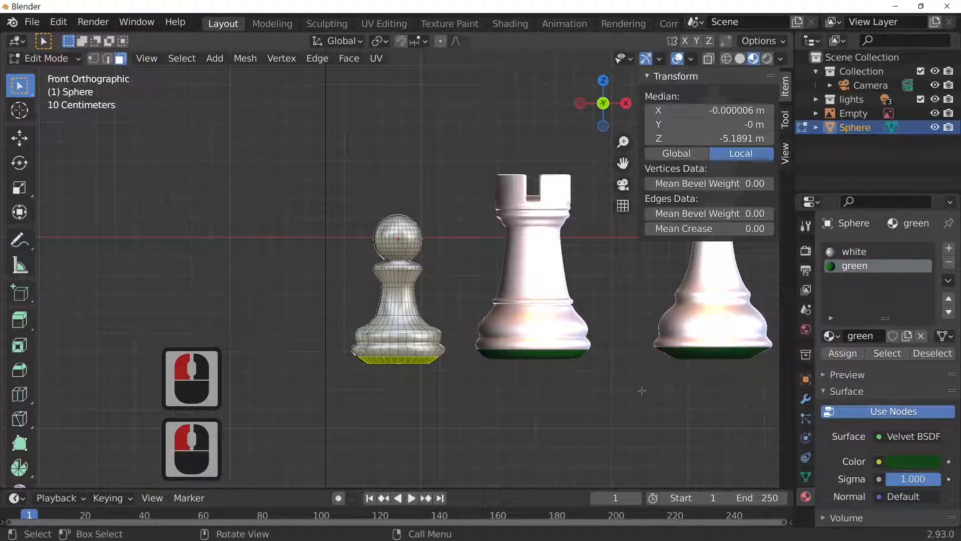
key("Tab")
- Compare the pawn's white body and green base with the reference pieces, selecting the reference image instead of the pawn
middle_click_drag(641, 401, 569, 413)
key("KP_1")
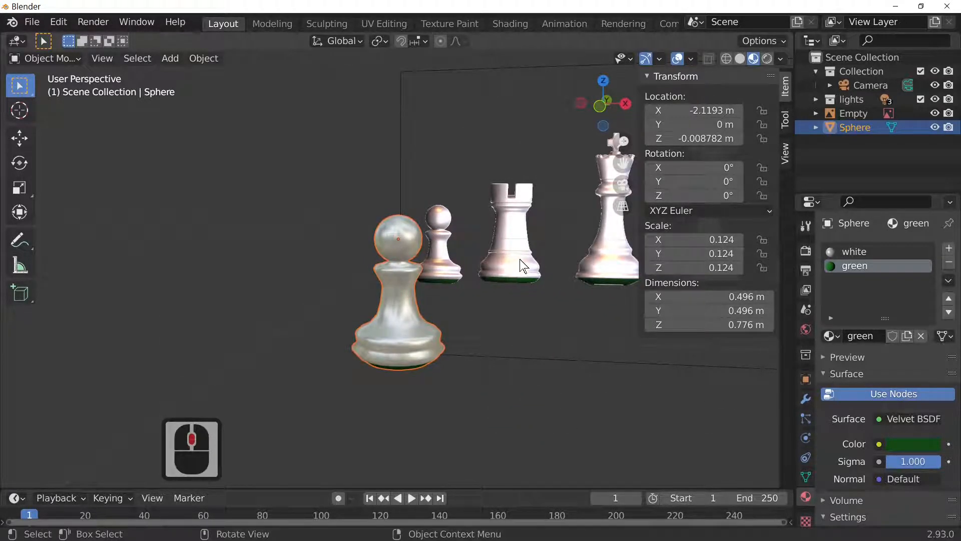
middle_click_drag(523, 265, 533, 338)
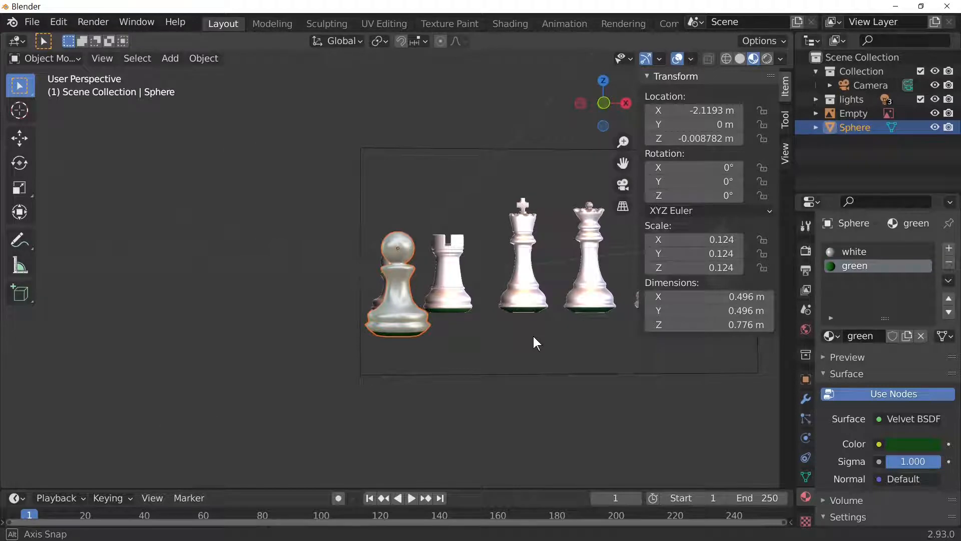
left_click(533, 335)
scroll(458, 317, "up", 3)
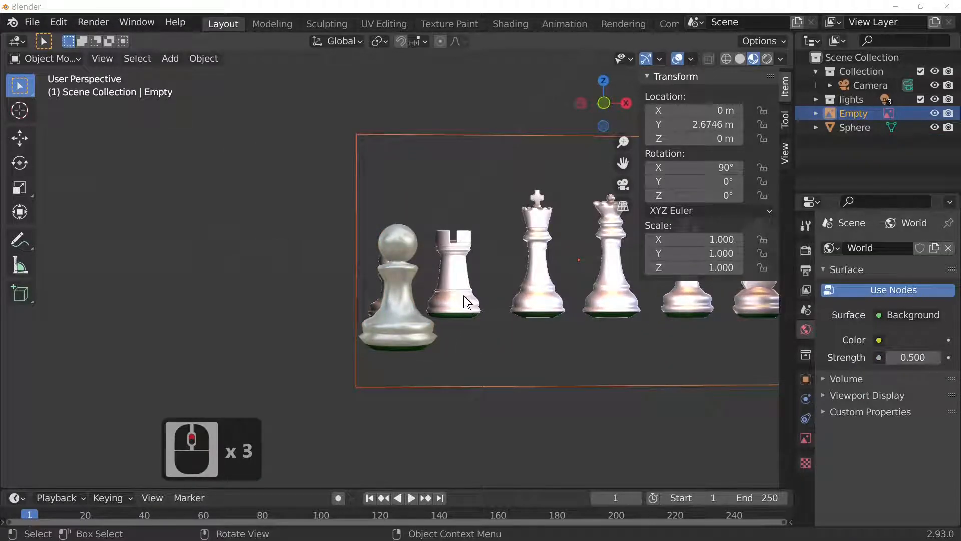